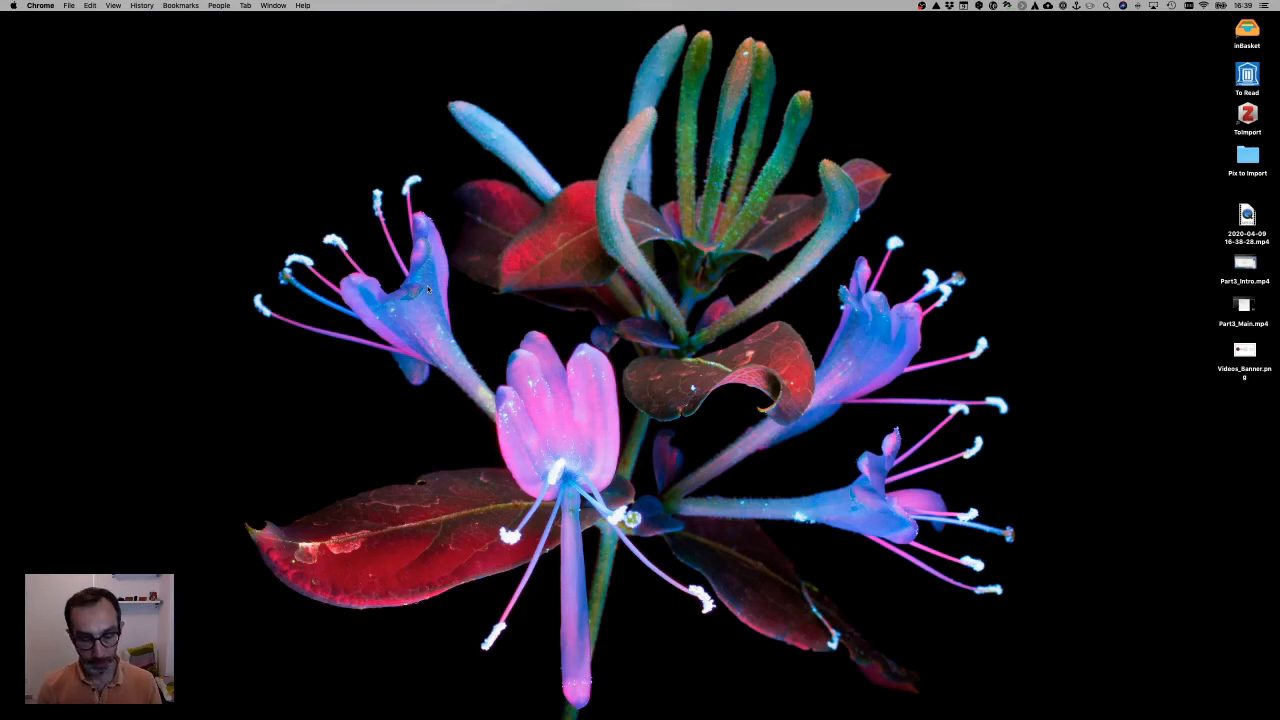
# Launch OpenShot Video Editor
pyautogui.hotkey('ctrl', 'space')
pyautogui.write('open')
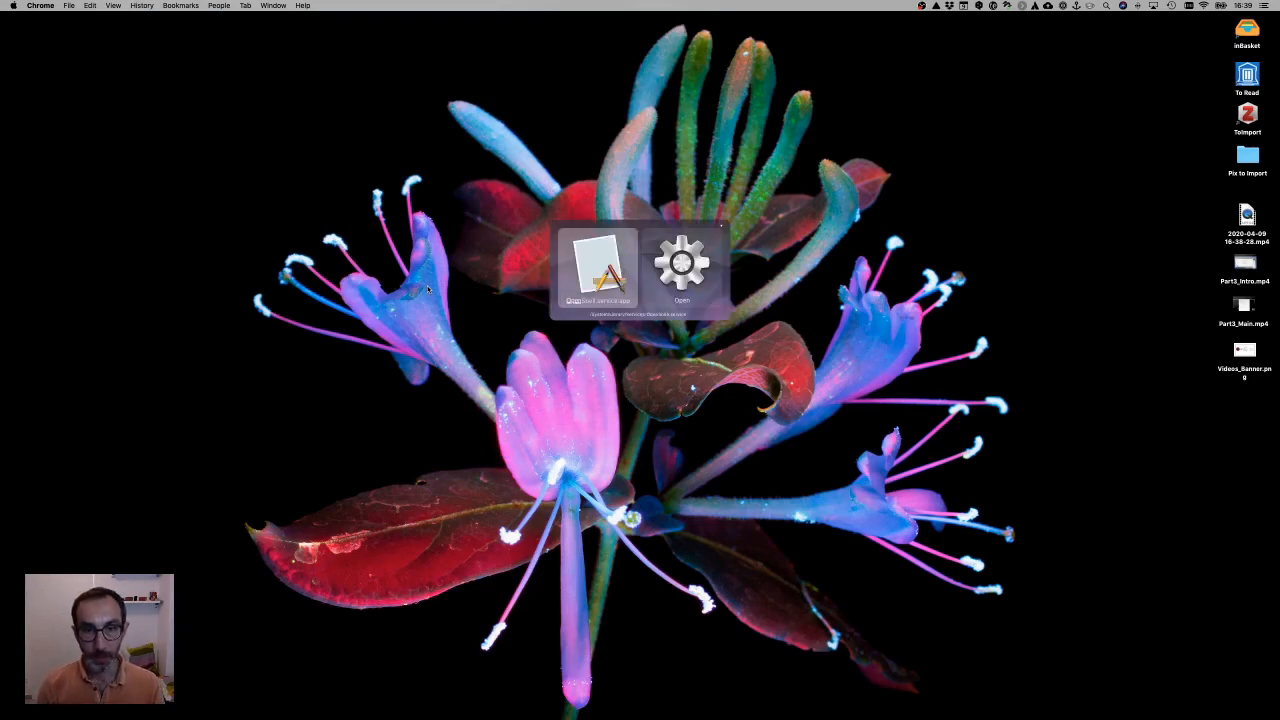
pyautogui.press('Down')
pyautogui.press('Down')
pyautogui.press('Return')
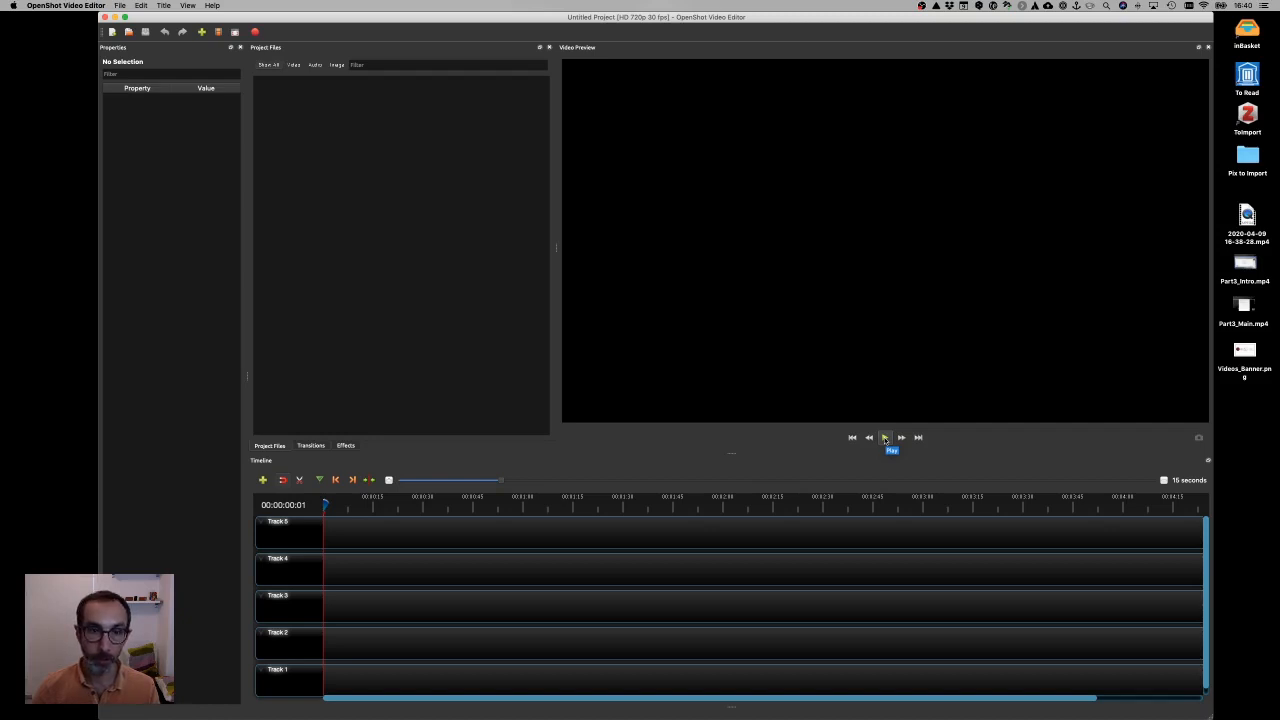
# Import Part3_Intro.mp4, Part3_Main.mp4 and Videos_Banner.png from the desktop, and place Part3_Intro.mp4 at the start of Track 5
pyautogui.moveTo(1255, 412); pyautogui.dragTo(326, 187)
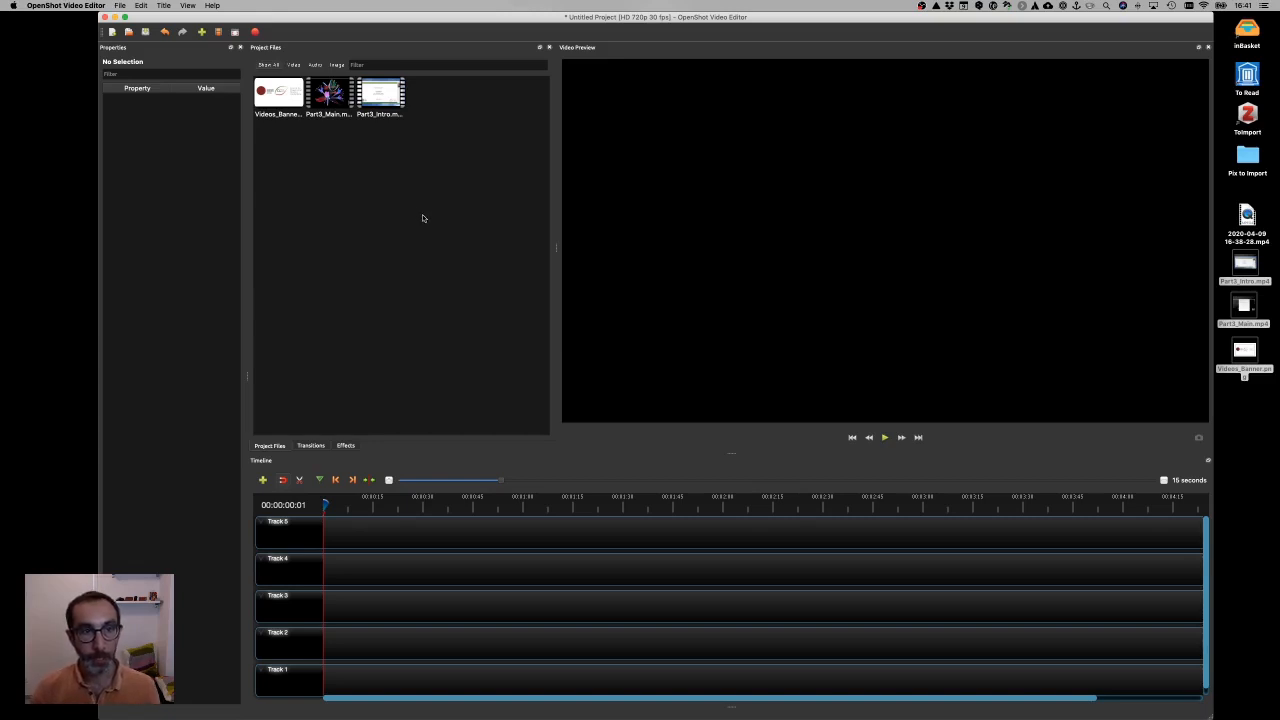
pyautogui.moveTo(381, 96); pyautogui.dragTo(330, 158)
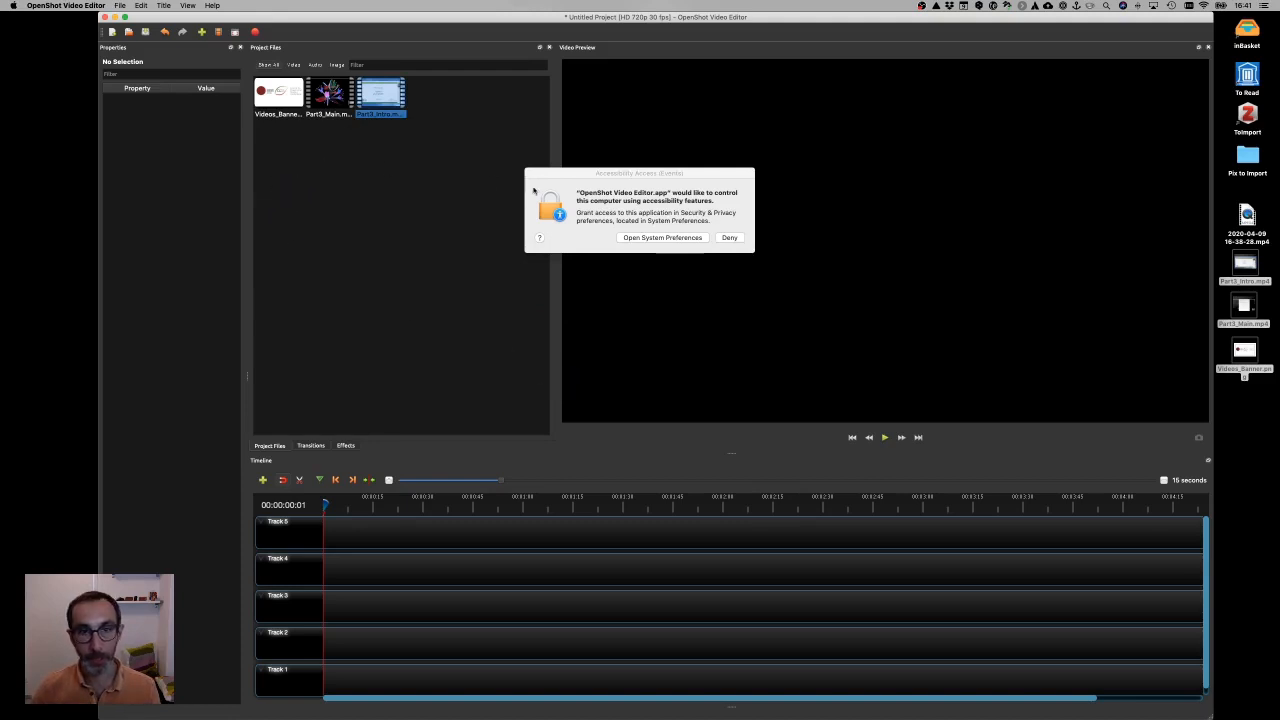
pyautogui.click(694, 238)
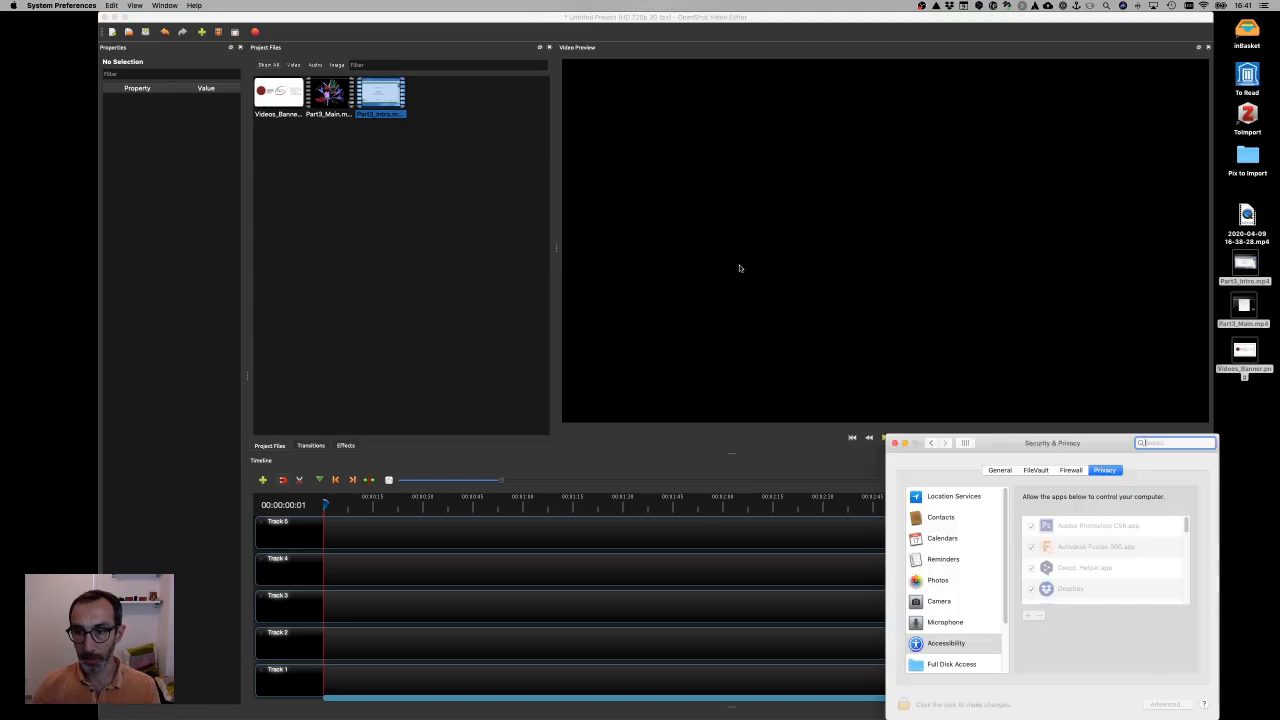
pyautogui.click(893, 442)
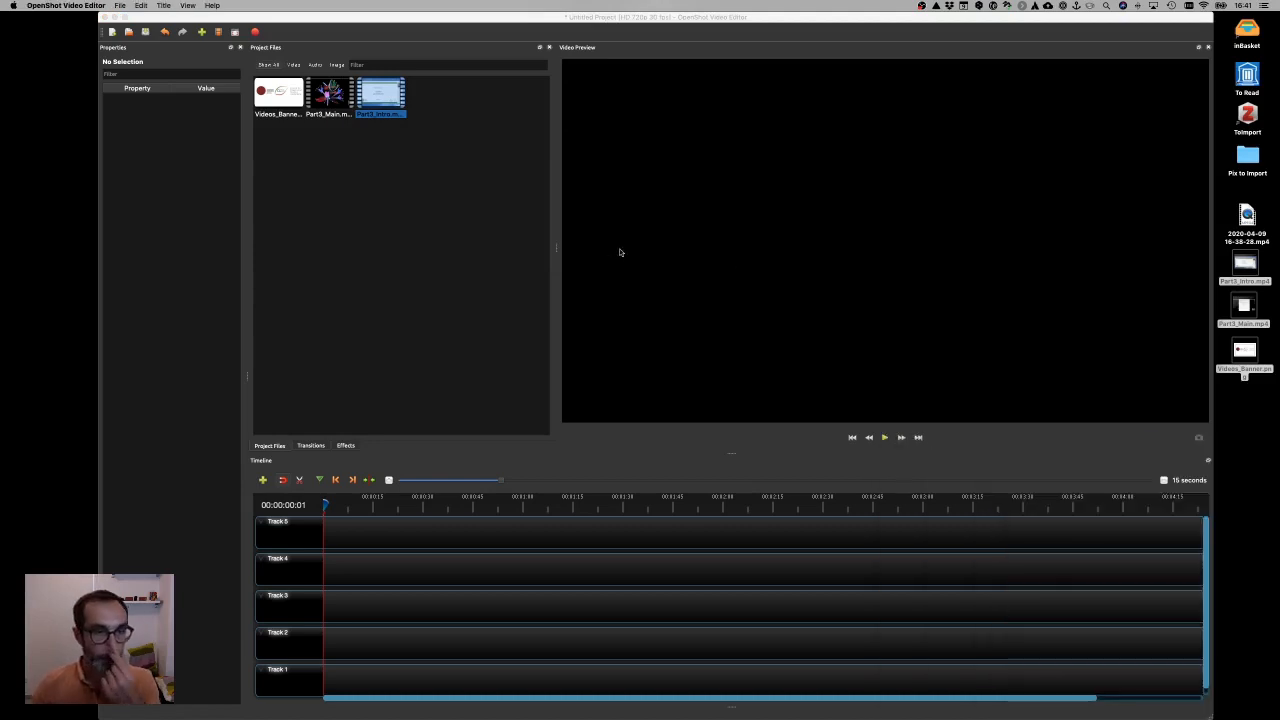
pyautogui.click(324, 200)
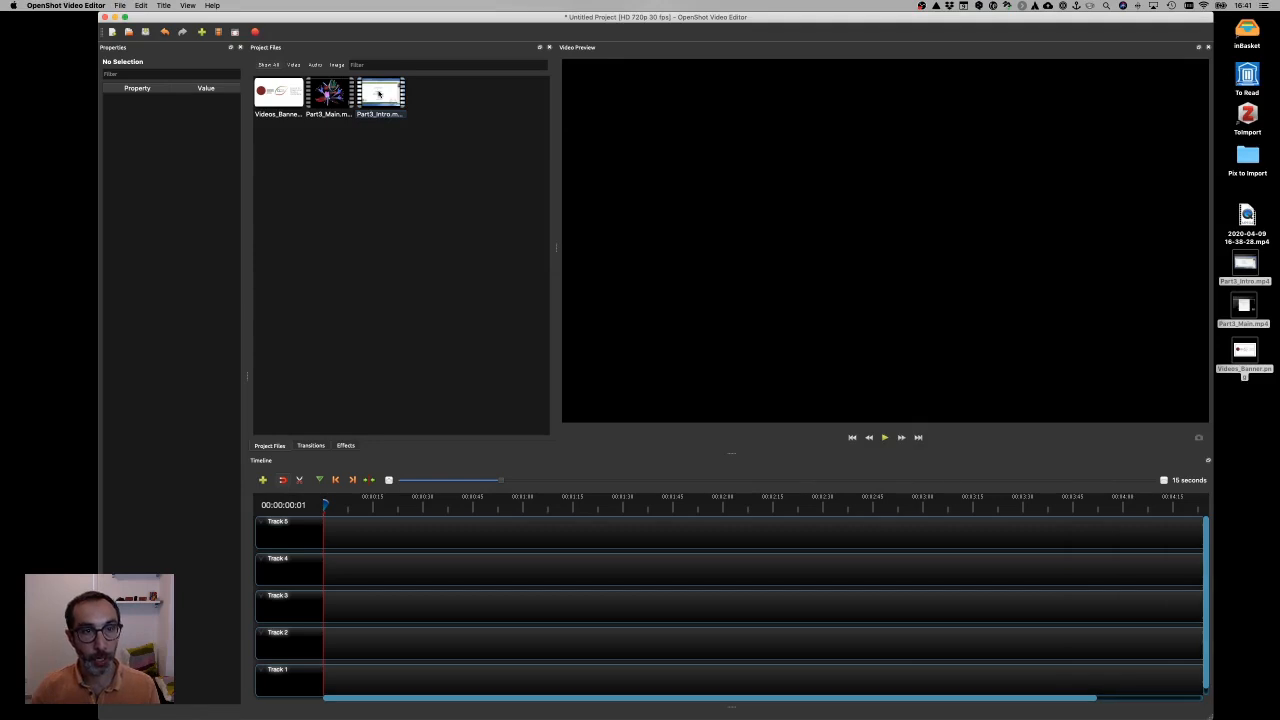
pyautogui.moveTo(379, 93); pyautogui.dragTo(320, 535)
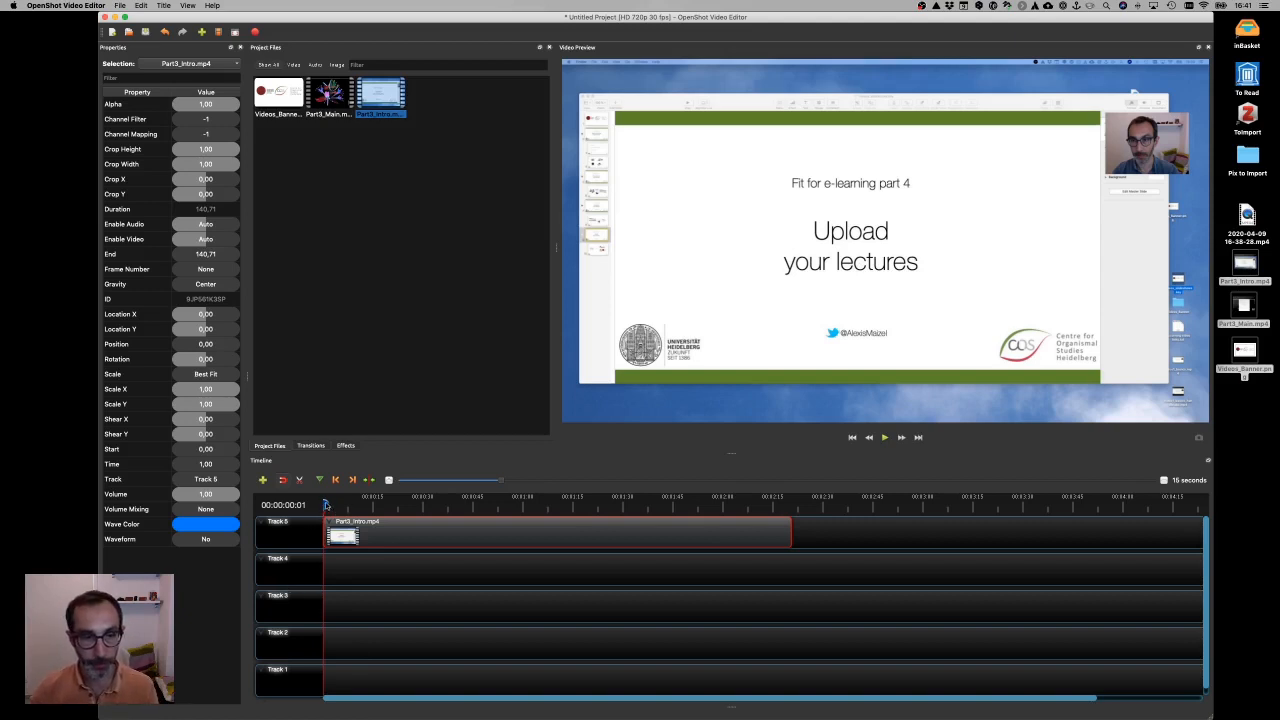
# Scrub through the Part3_Intro.mp4 clip and play its opening section to find where the usable take begins
pyautogui.moveTo(325, 505); pyautogui.dragTo(469, 513)
pyautogui.moveTo(546, 507); pyautogui.dragTo(338, 500)
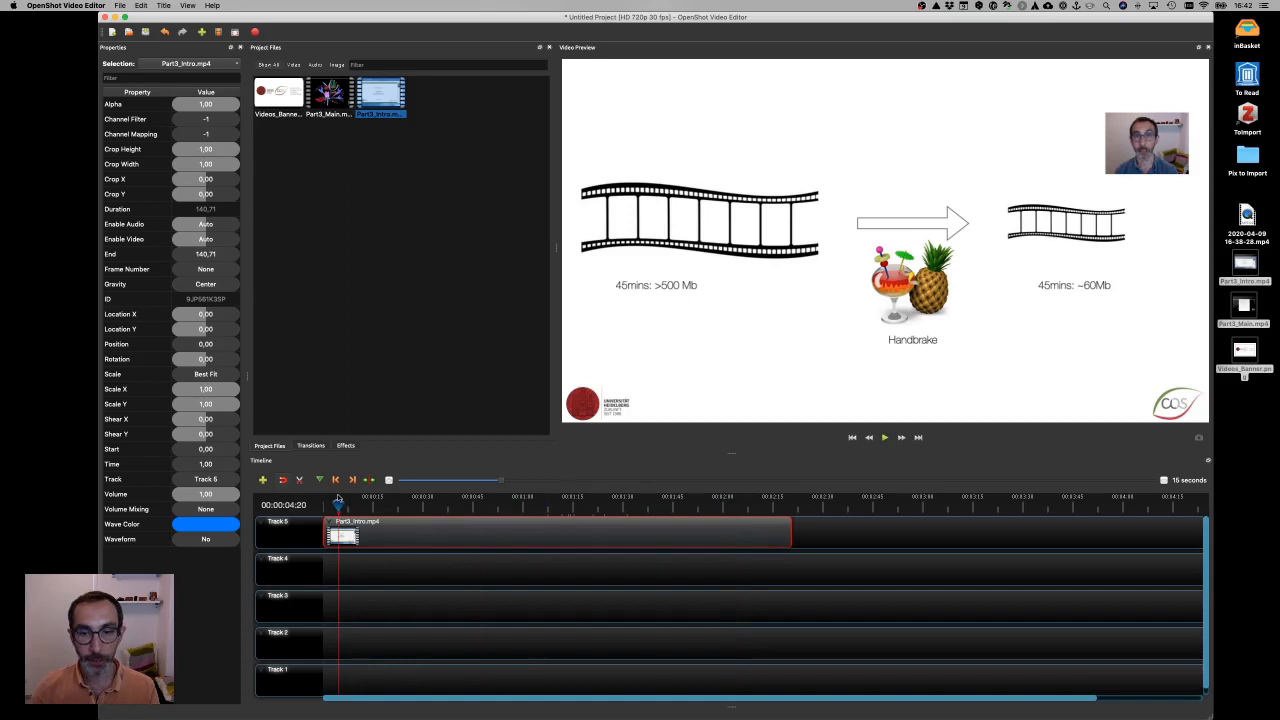
pyautogui.click(884, 437)
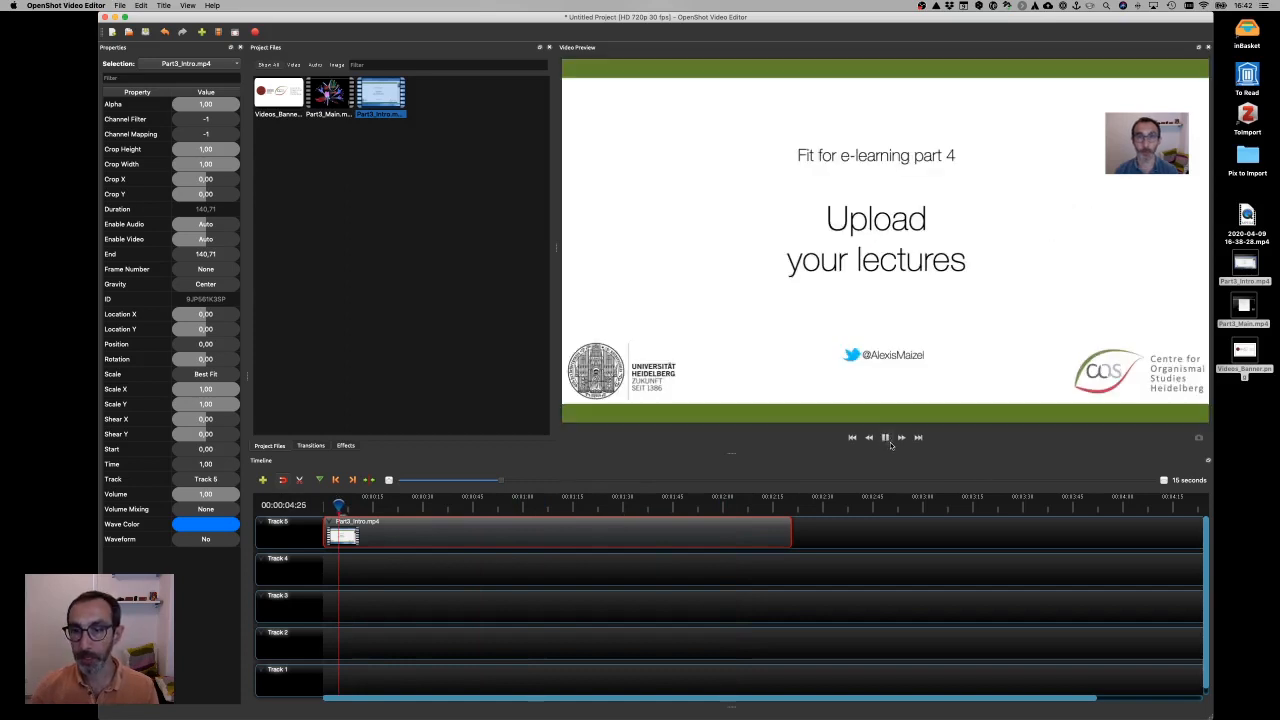
pyautogui.click(887, 440)
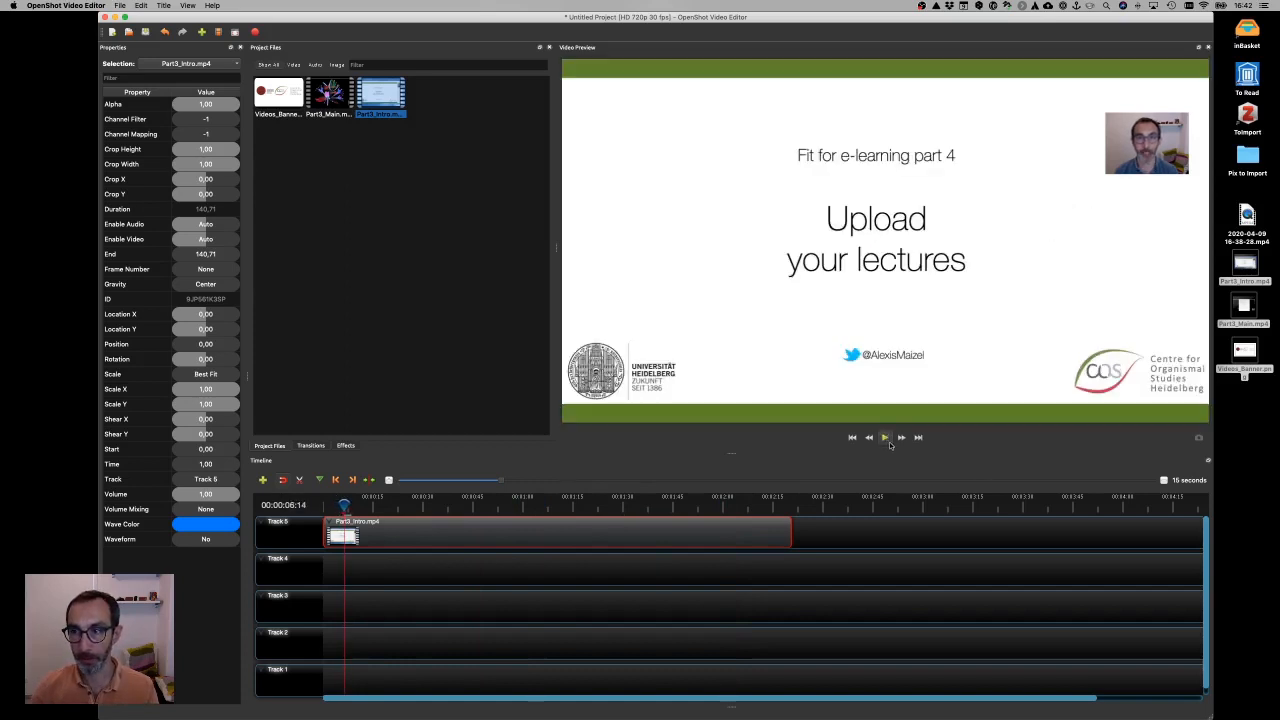
pyautogui.click(886, 440)
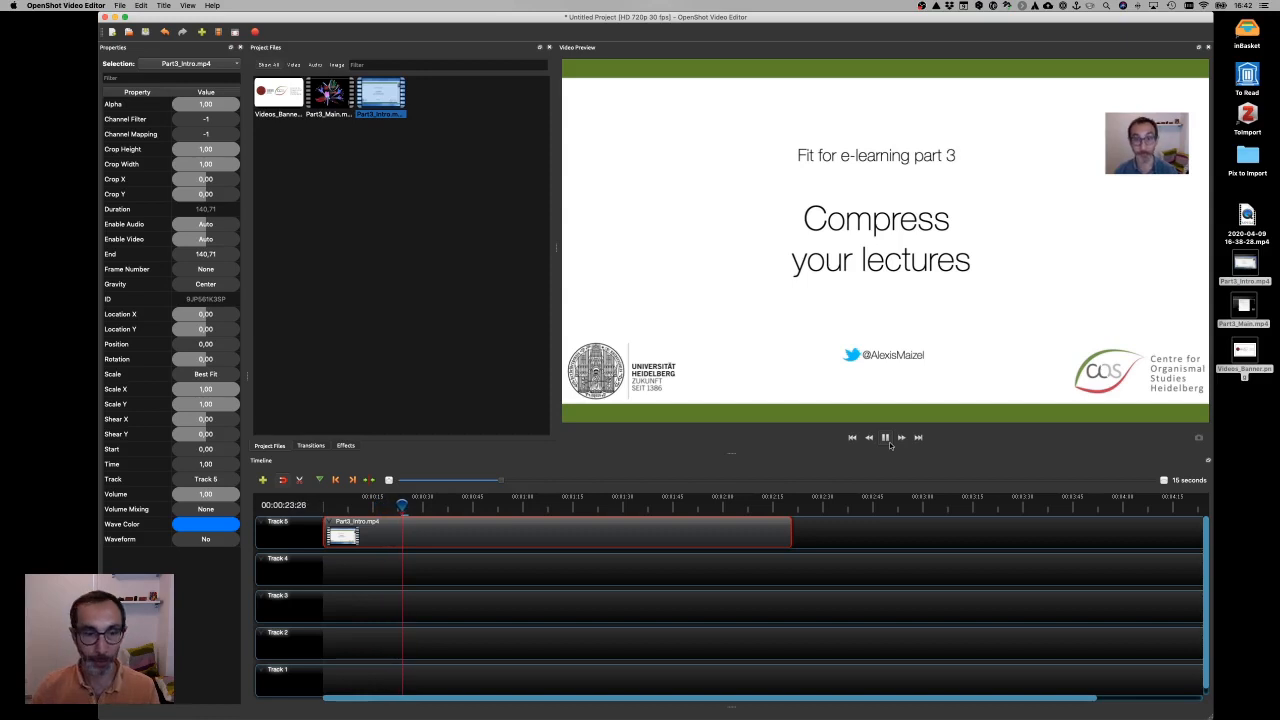
pyautogui.click(885, 439)
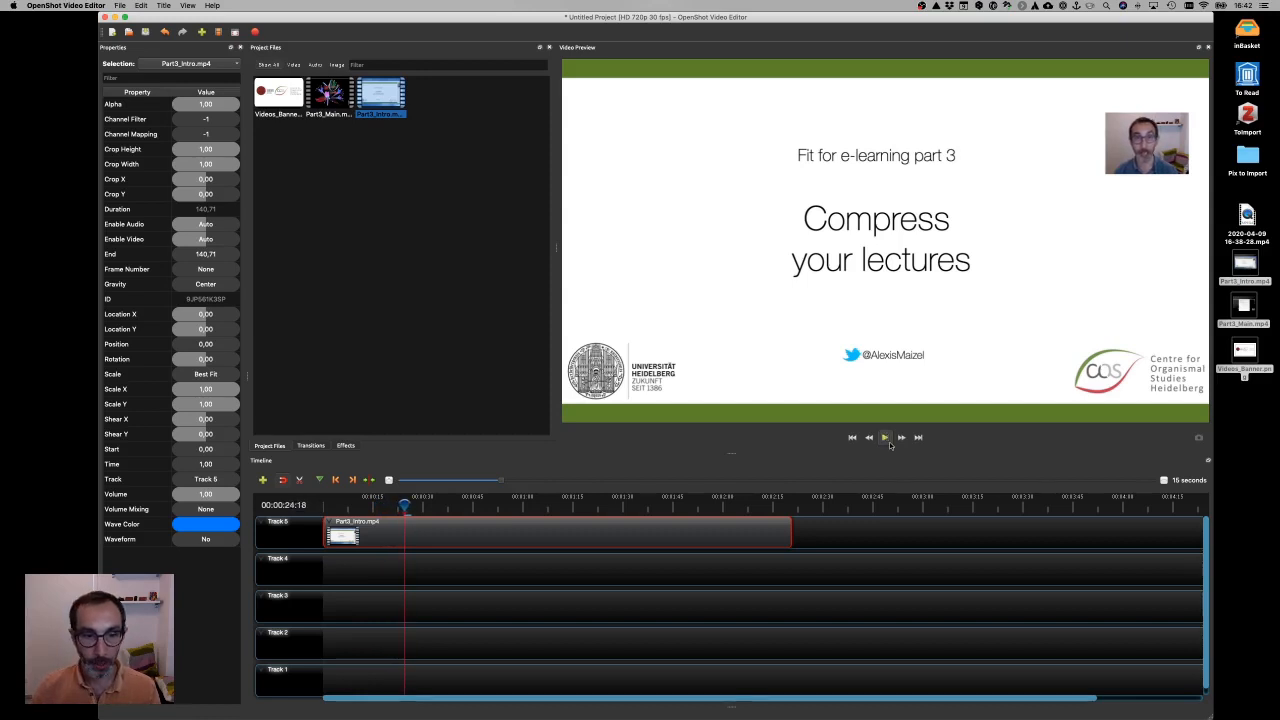
# Display the audio waveform on the Part3_Intro.mp4 clip in Track 5
pyautogui.rightClick(493, 536)
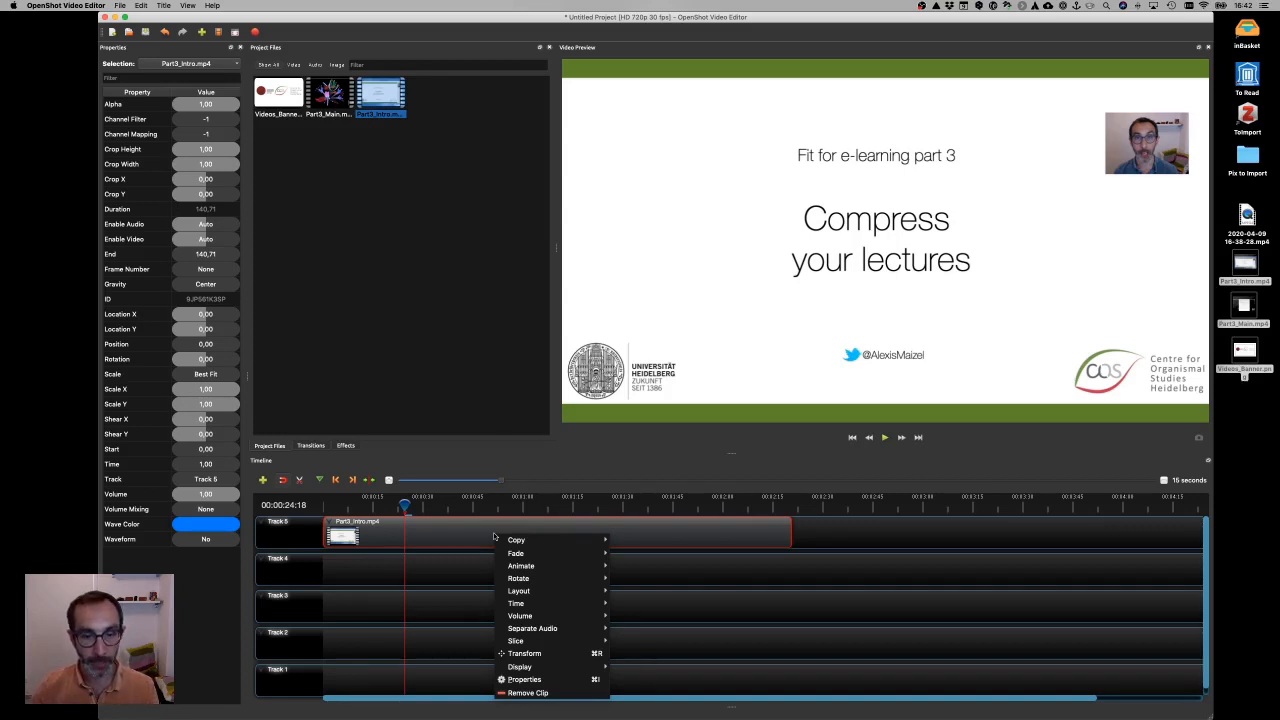
pyautogui.rightClick(467, 536)
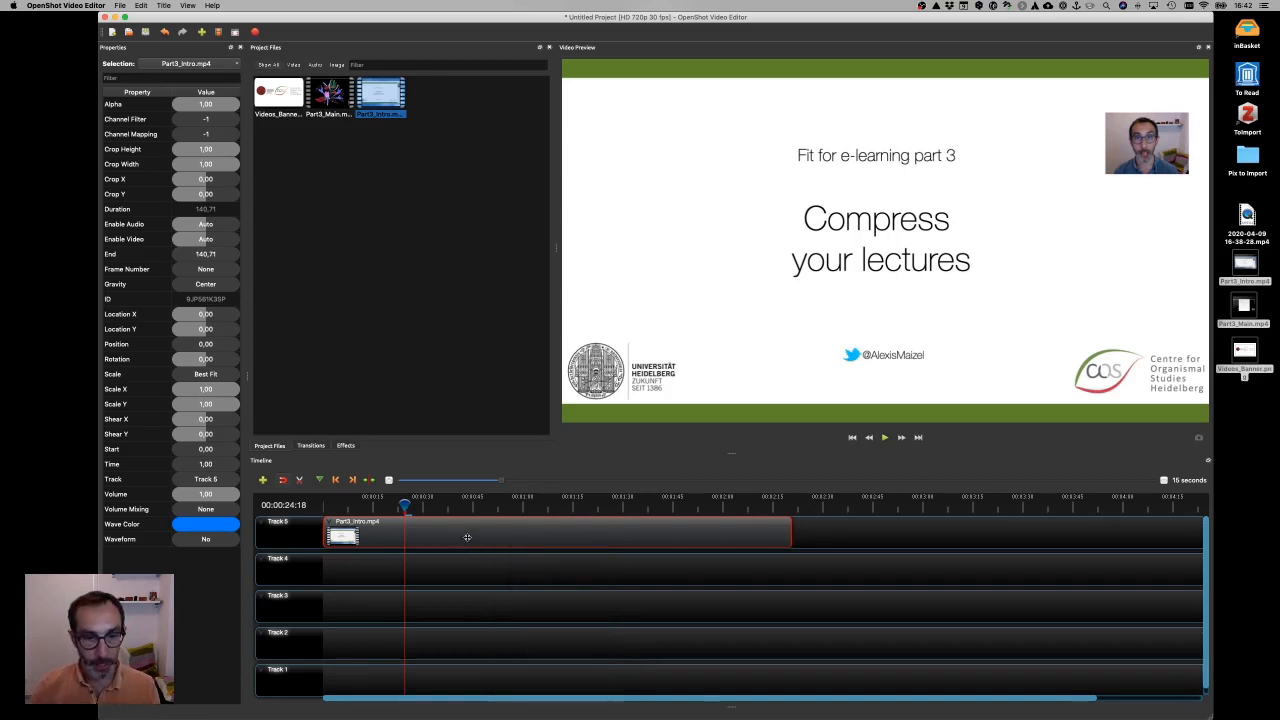
pyautogui.rightClick(468, 533)
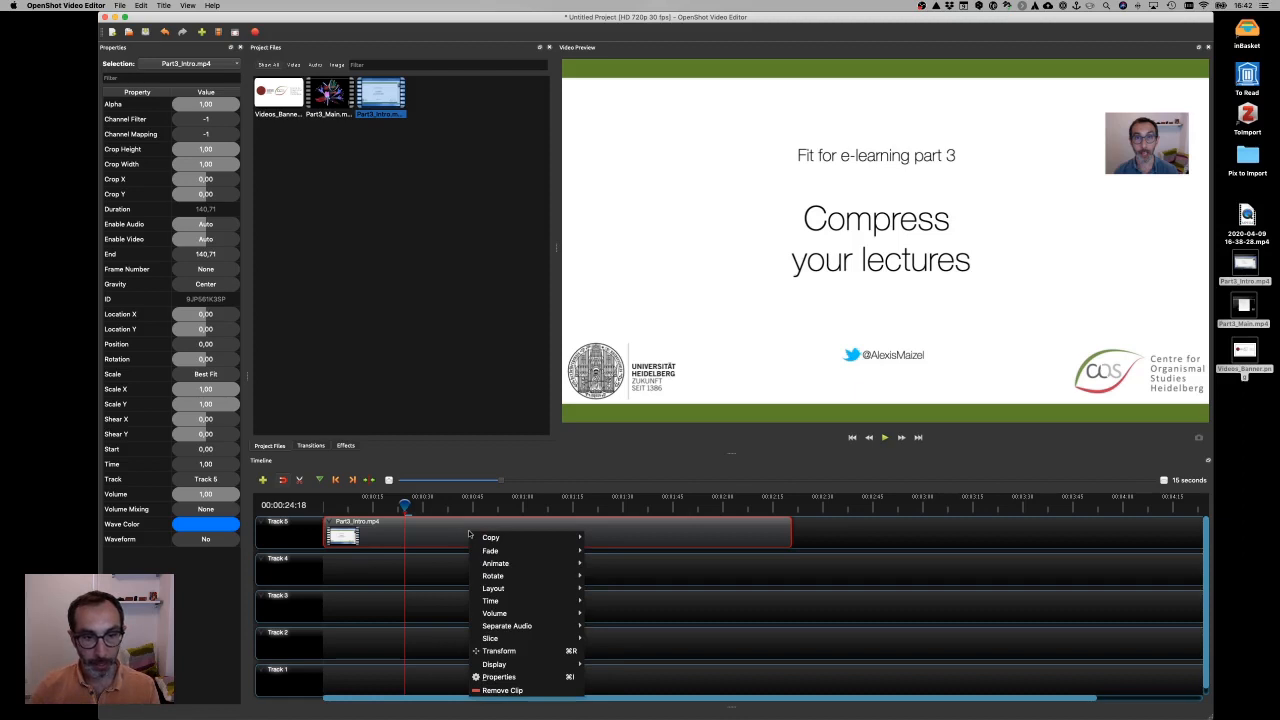
pyautogui.click(433, 531)
pyautogui.click(465, 588)
pyautogui.click(469, 526)
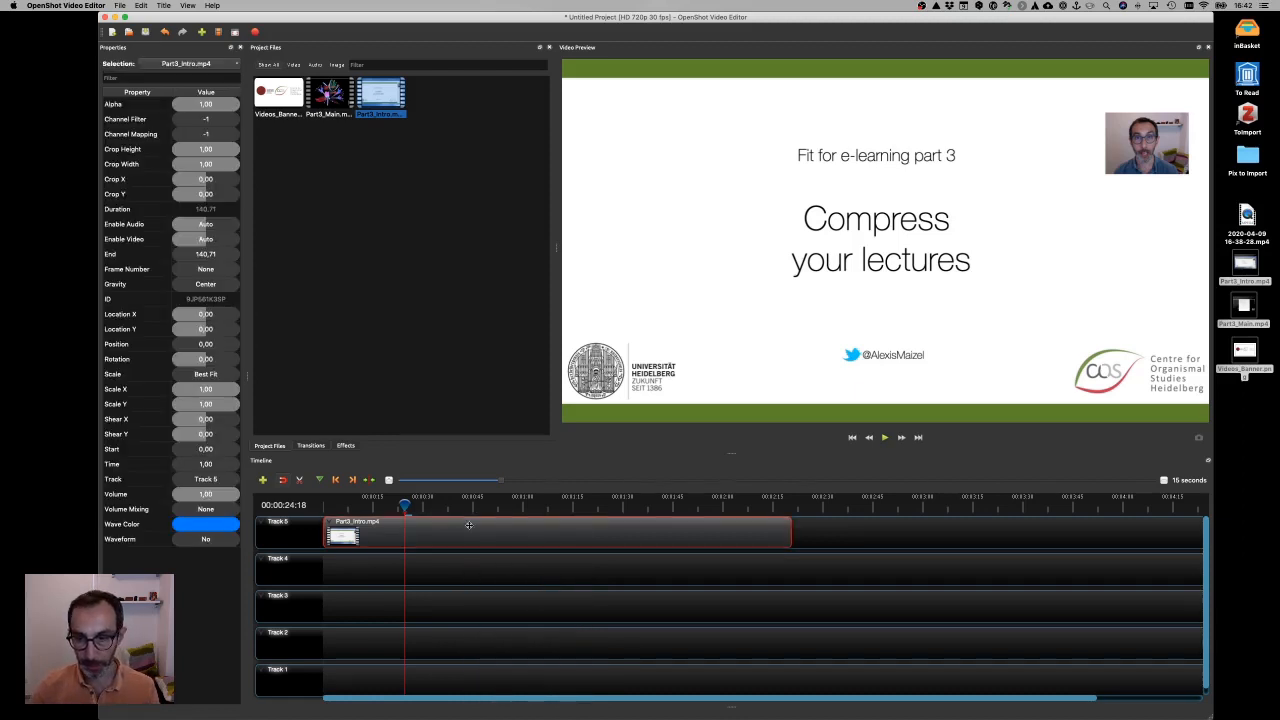
pyautogui.rightClick(469, 526)
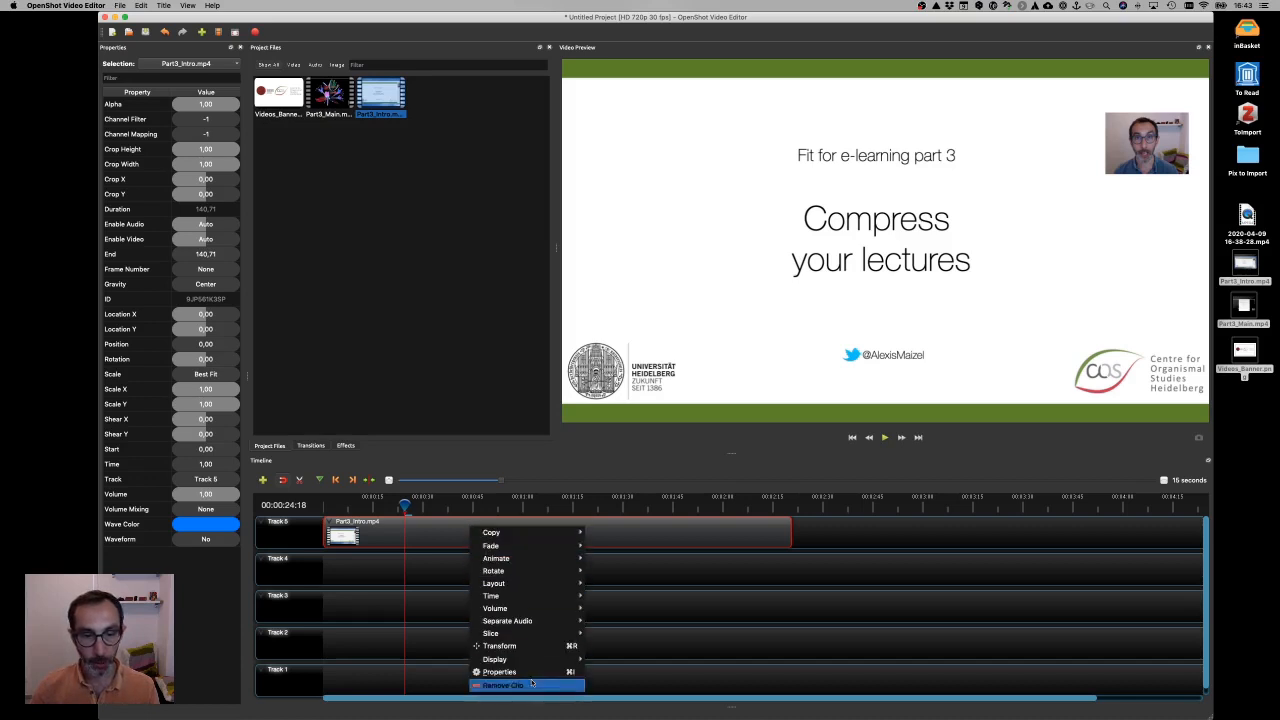
pyautogui.moveTo(564, 667)
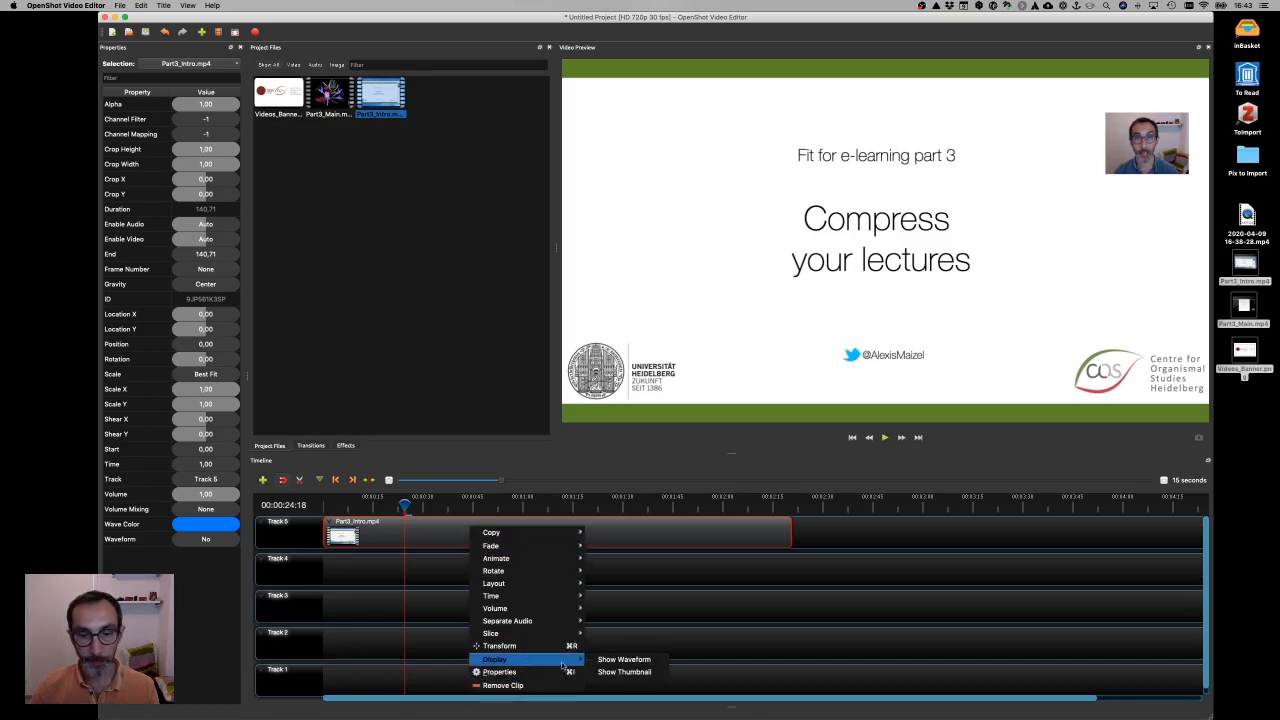
pyautogui.click(633, 661)
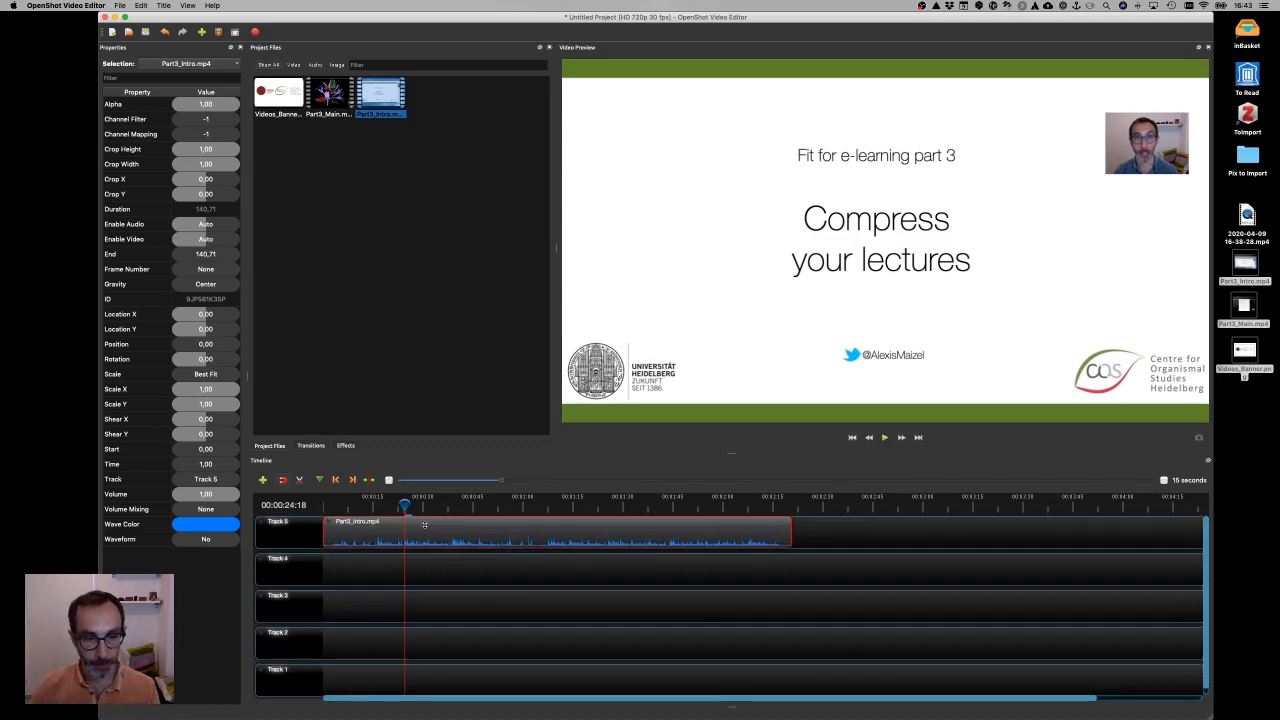
# Play around the quiet gap in the waveform and slice Part3_Intro.mp4 at 00:01:06:05, keeping both sides
pyautogui.moveTo(404, 505); pyautogui.dragTo(534, 505)
pyautogui.press('space')
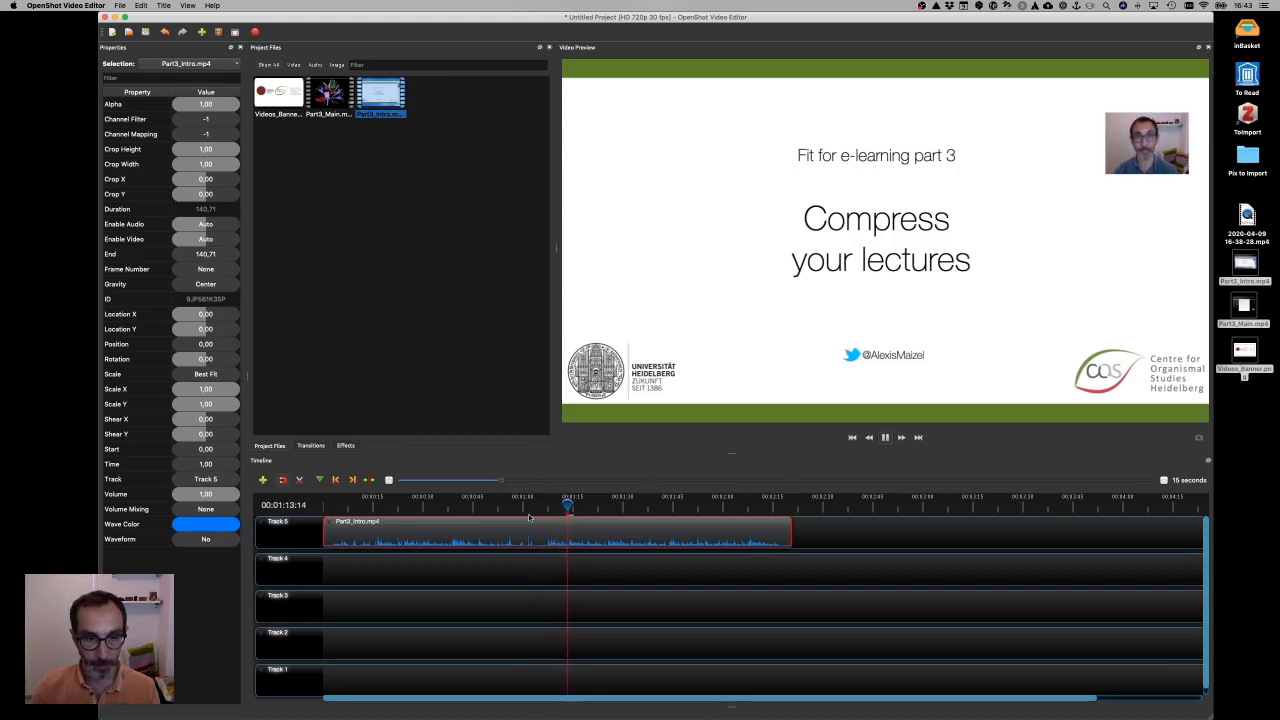
pyautogui.press('space')
pyautogui.moveTo(570, 503); pyautogui.dragTo(543, 505)
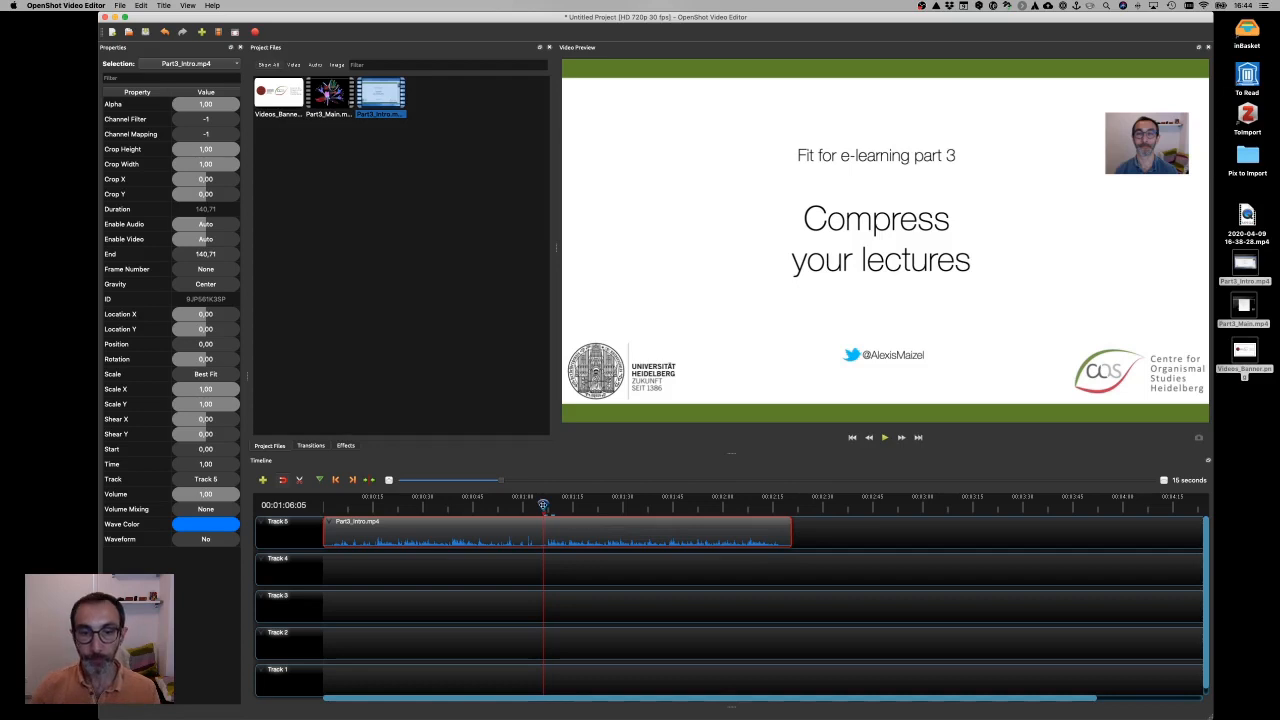
pyautogui.rightClick(543, 506)
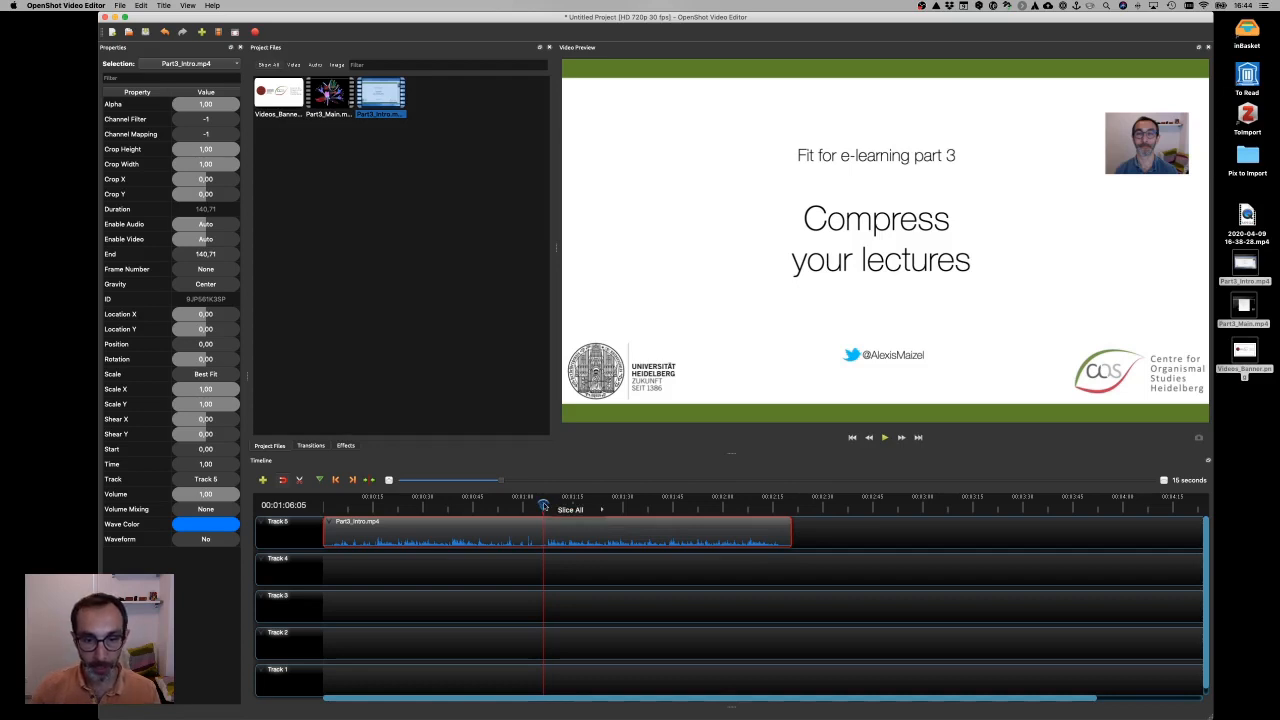
pyautogui.moveTo(572, 511)
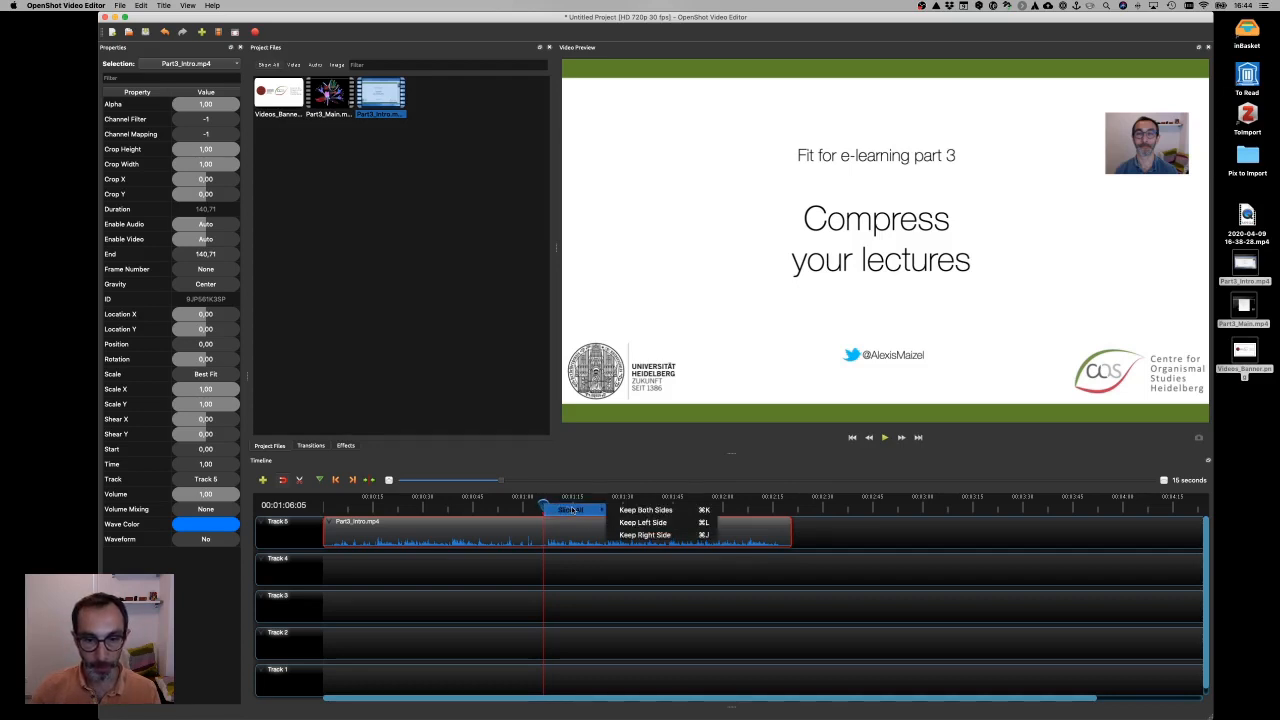
pyautogui.click(646, 511)
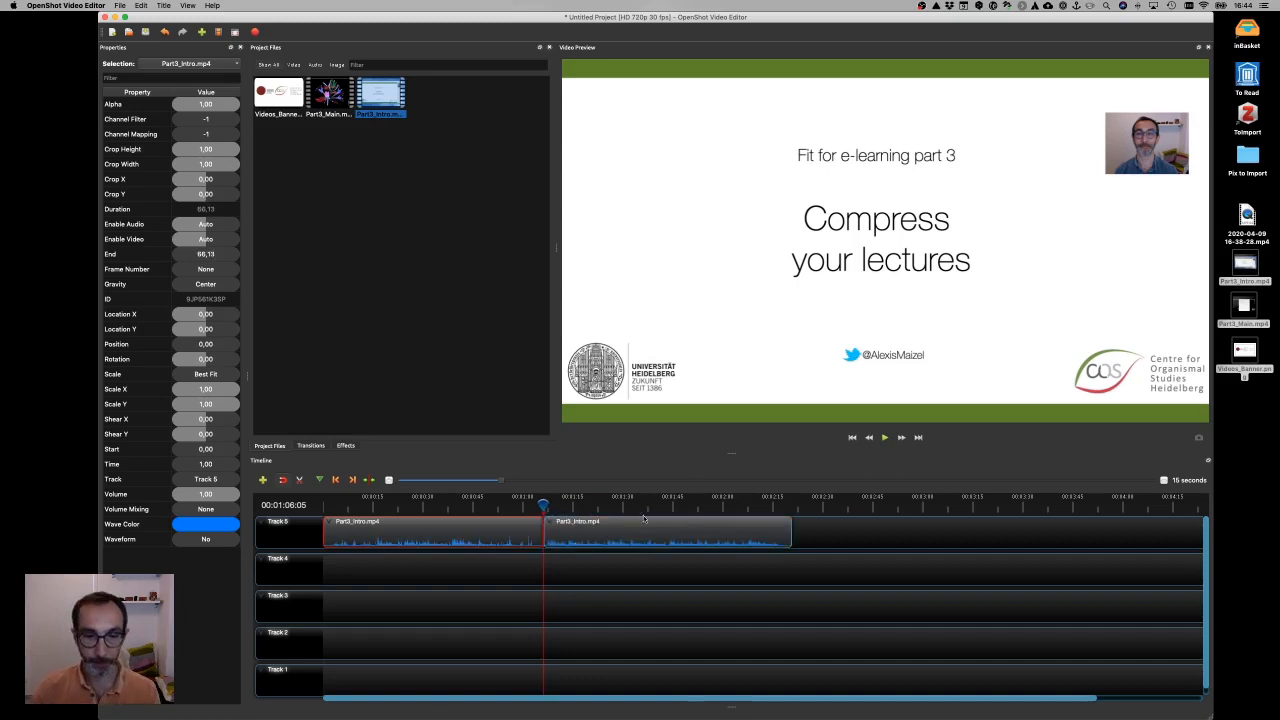
# Remove the Part3_Intro.mp4 segment before the cut and play the beginning of the remaining segment
pyautogui.click(505, 532)
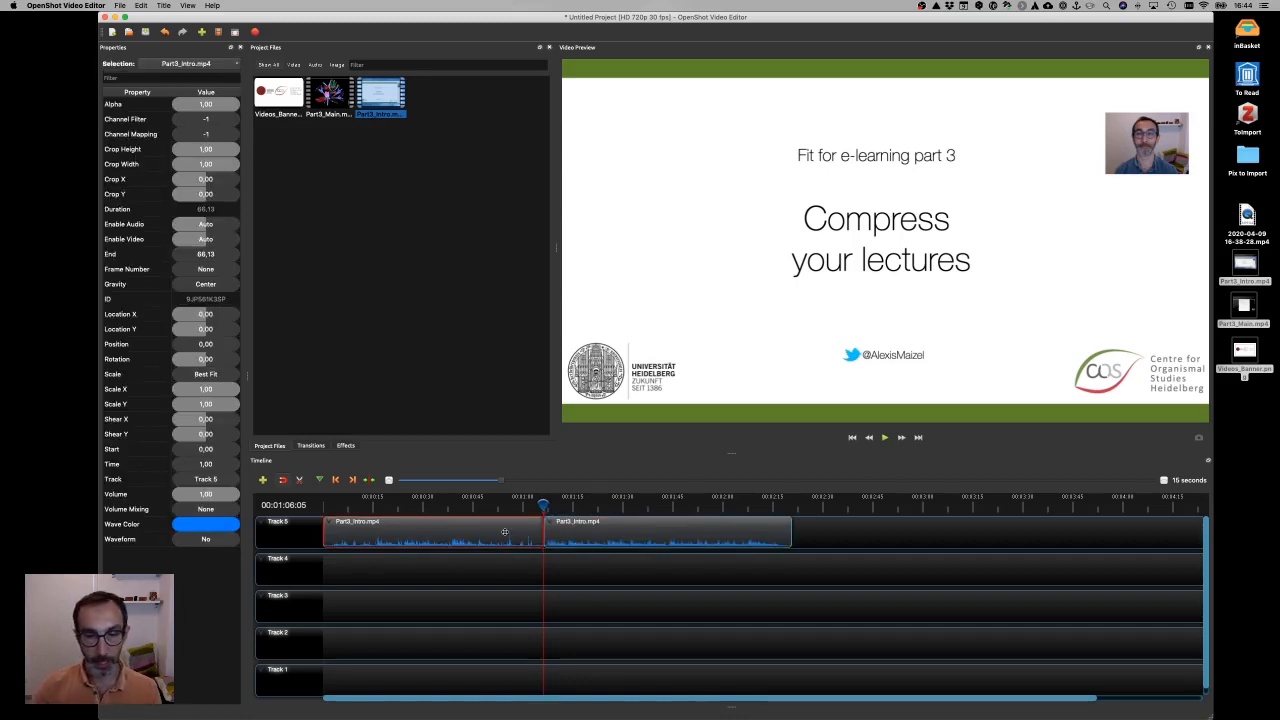
pyautogui.rightClick(505, 532)
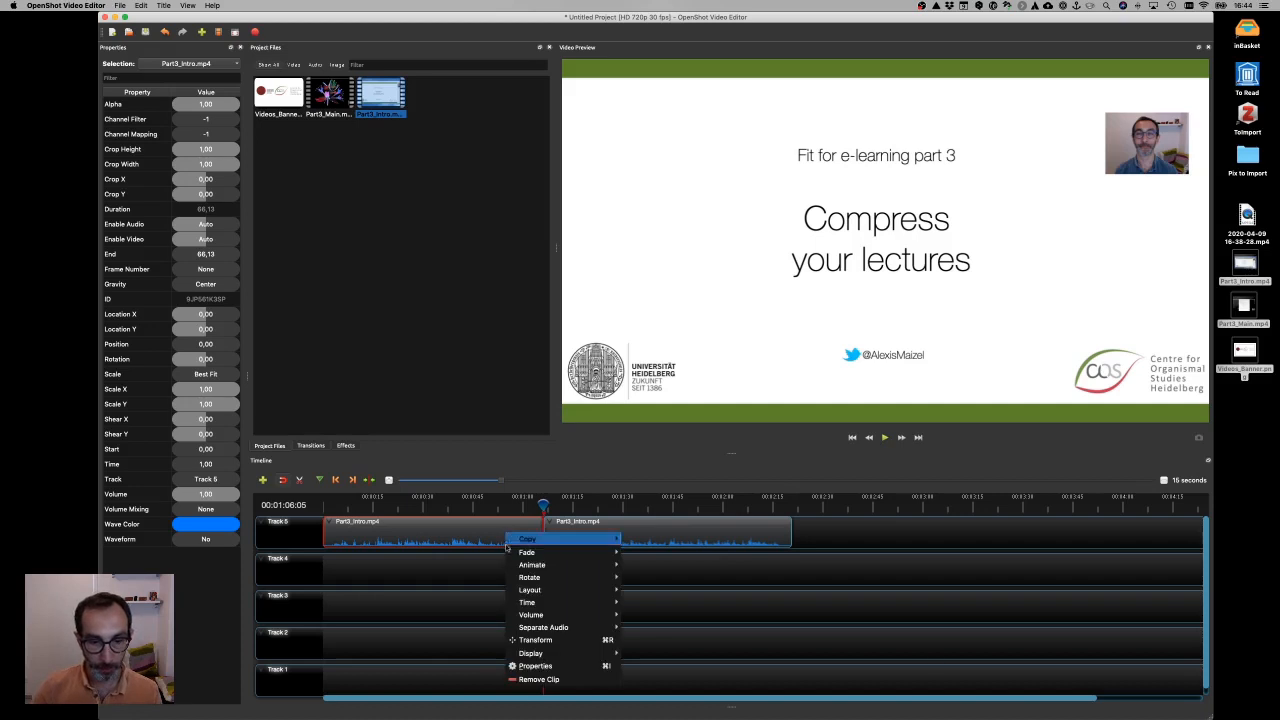
pyautogui.click(558, 680)
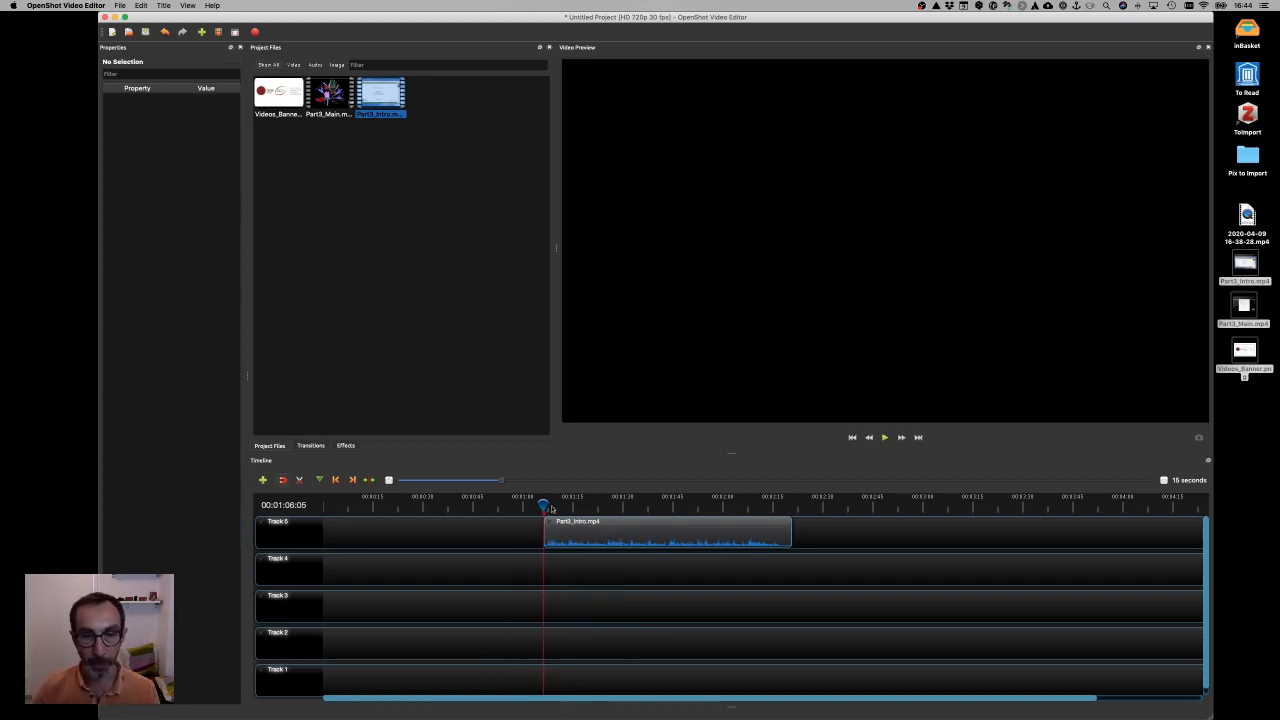
pyautogui.press('space')
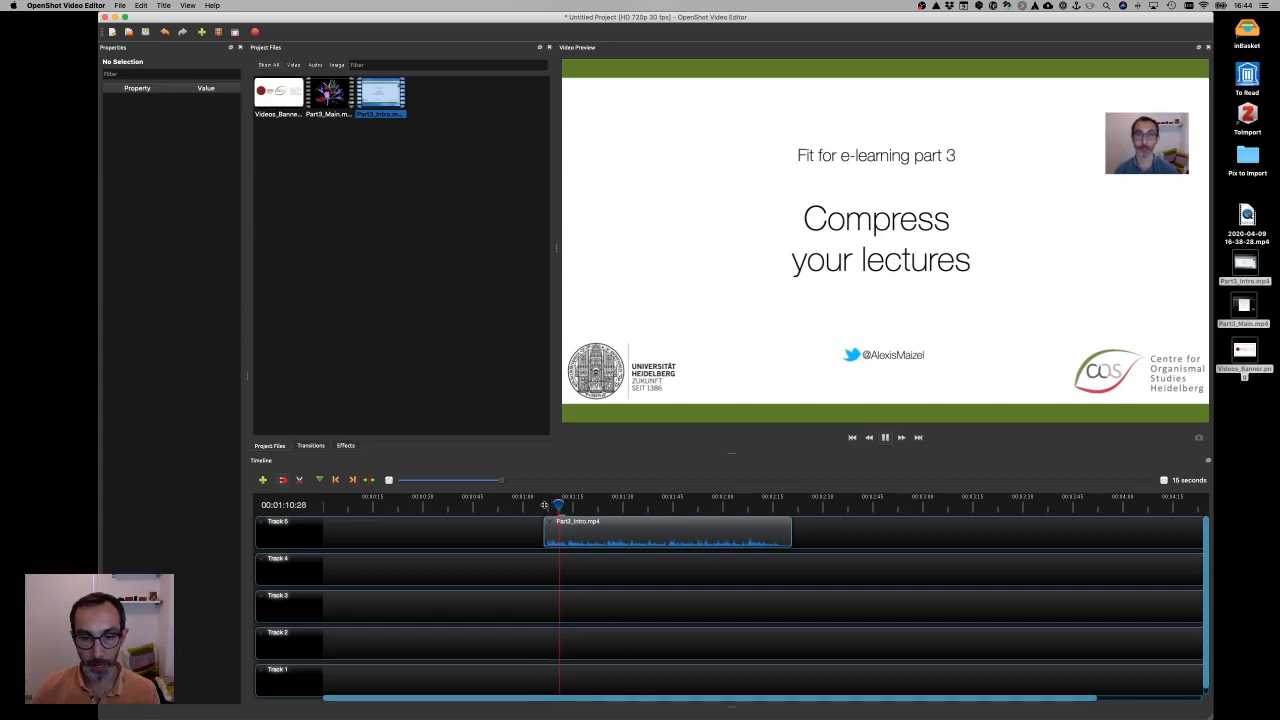
pyautogui.press('space')
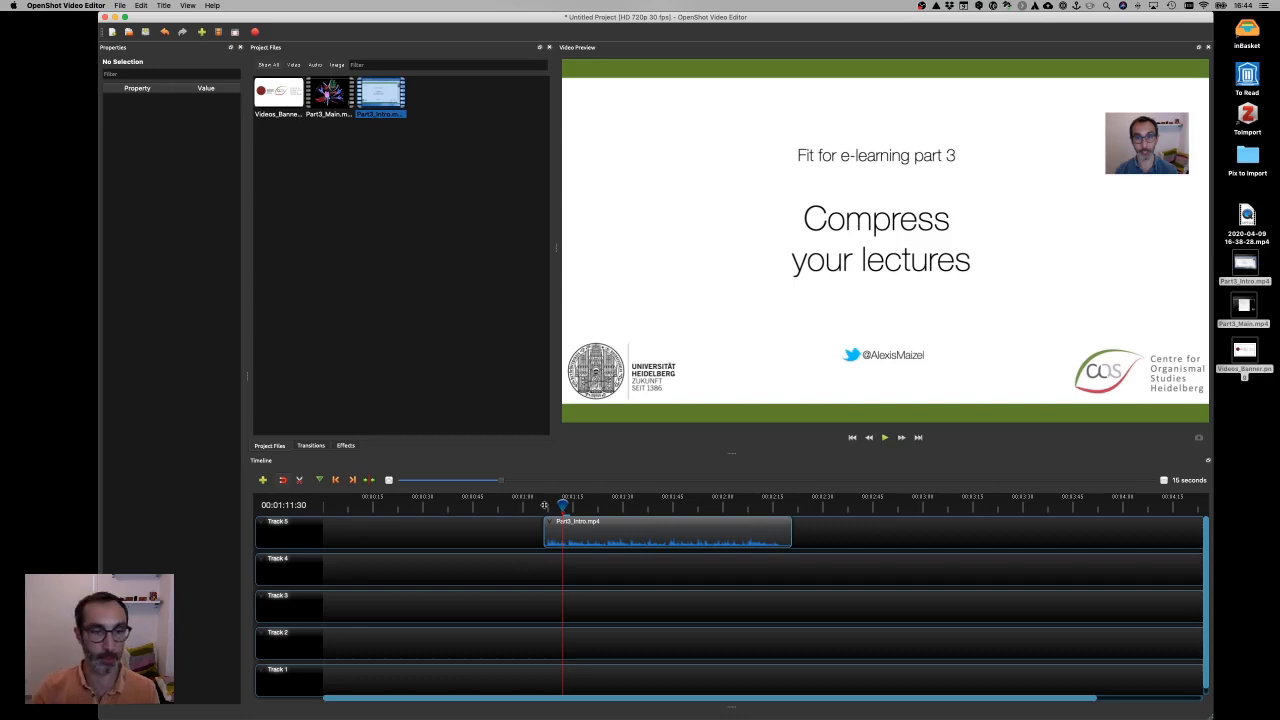
# Trim the tail of the remaining Part3_Intro.mp4 segment to an End value of 138.00
pyautogui.click(600, 535)
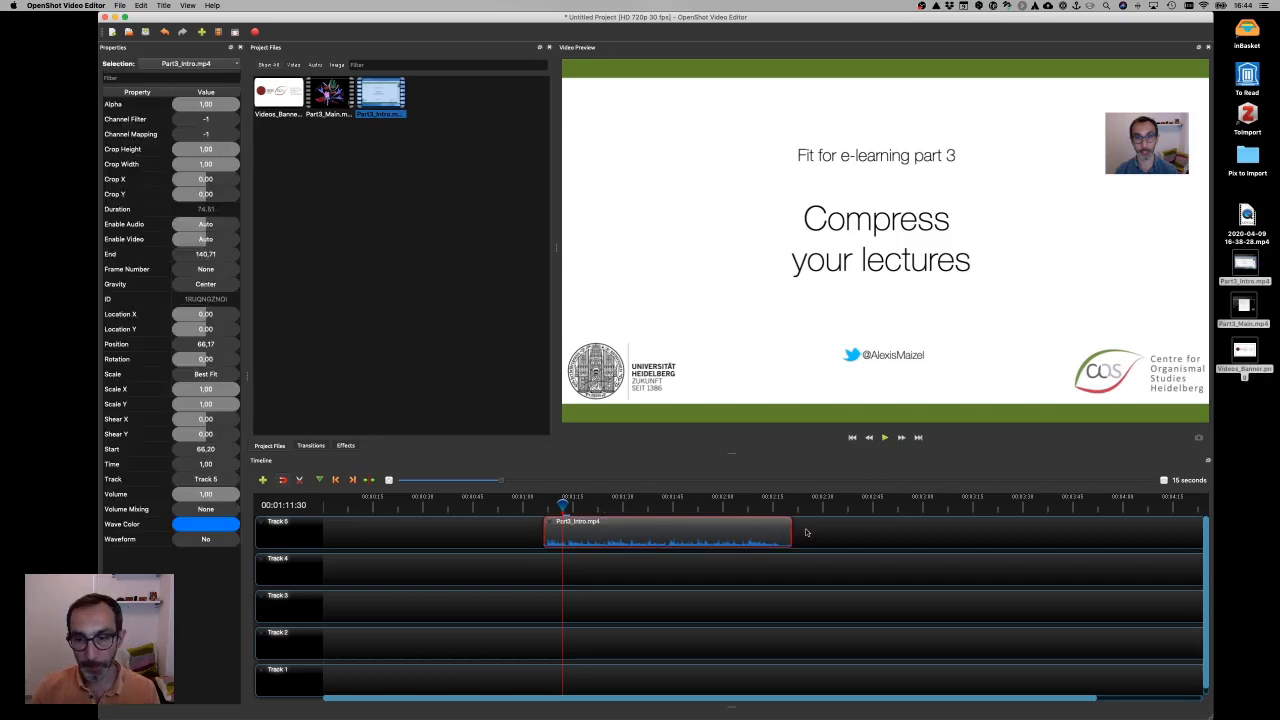
pyautogui.moveTo(791, 530)
pyautogui.mouseDown()
pyautogui.moveTo(717, 528)
pyautogui.moveTo(791, 528)
pyautogui.mouseUp()
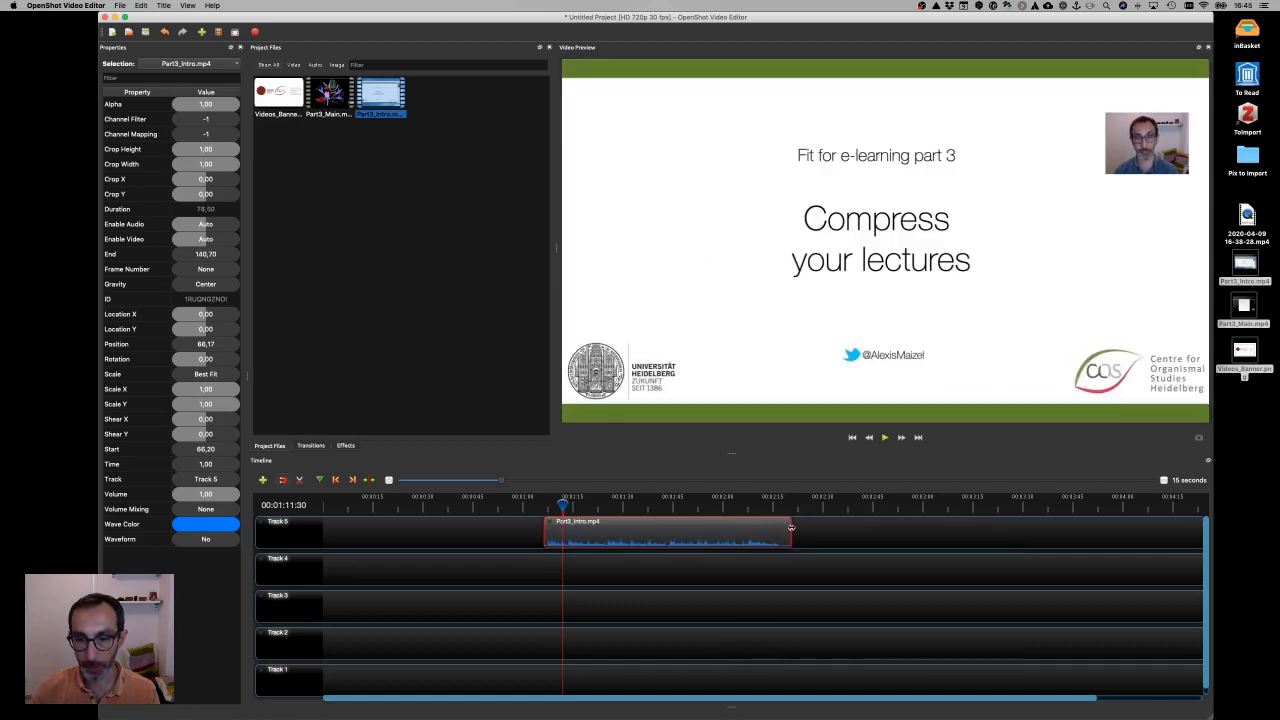
pyautogui.click(565, 506)
pyautogui.moveTo(565, 506); pyautogui.dragTo(640, 506)
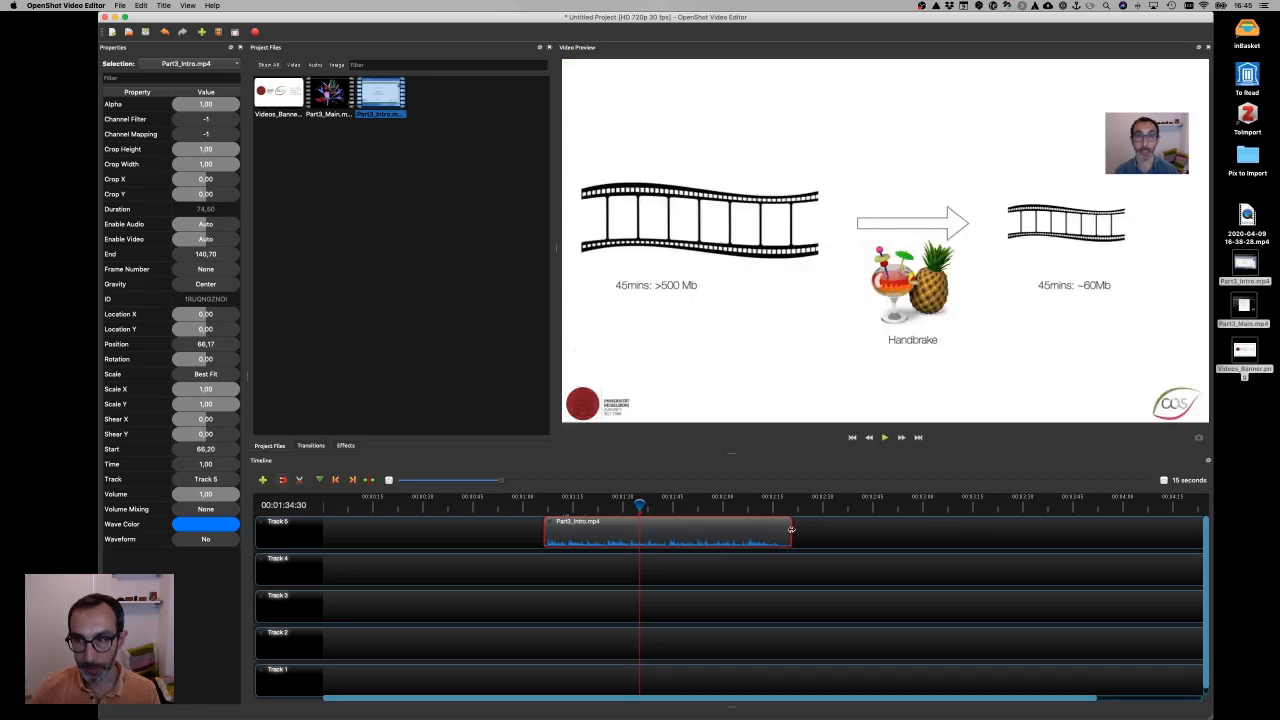
pyautogui.moveTo(791, 528); pyautogui.dragTo(782, 528)
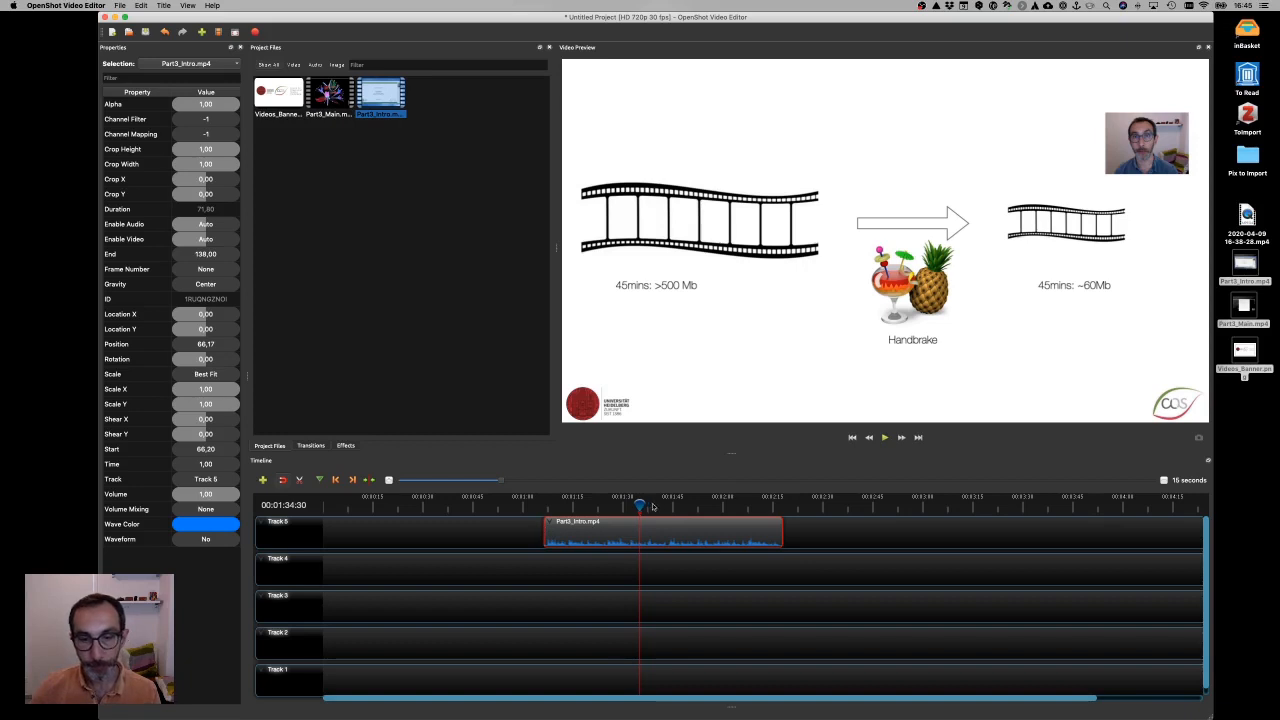
# Slice Part3_Intro.mp4 at 00:01:06:22, keeping only the right side of the cut
pyautogui.moveTo(641, 506); pyautogui.dragTo(603, 508)
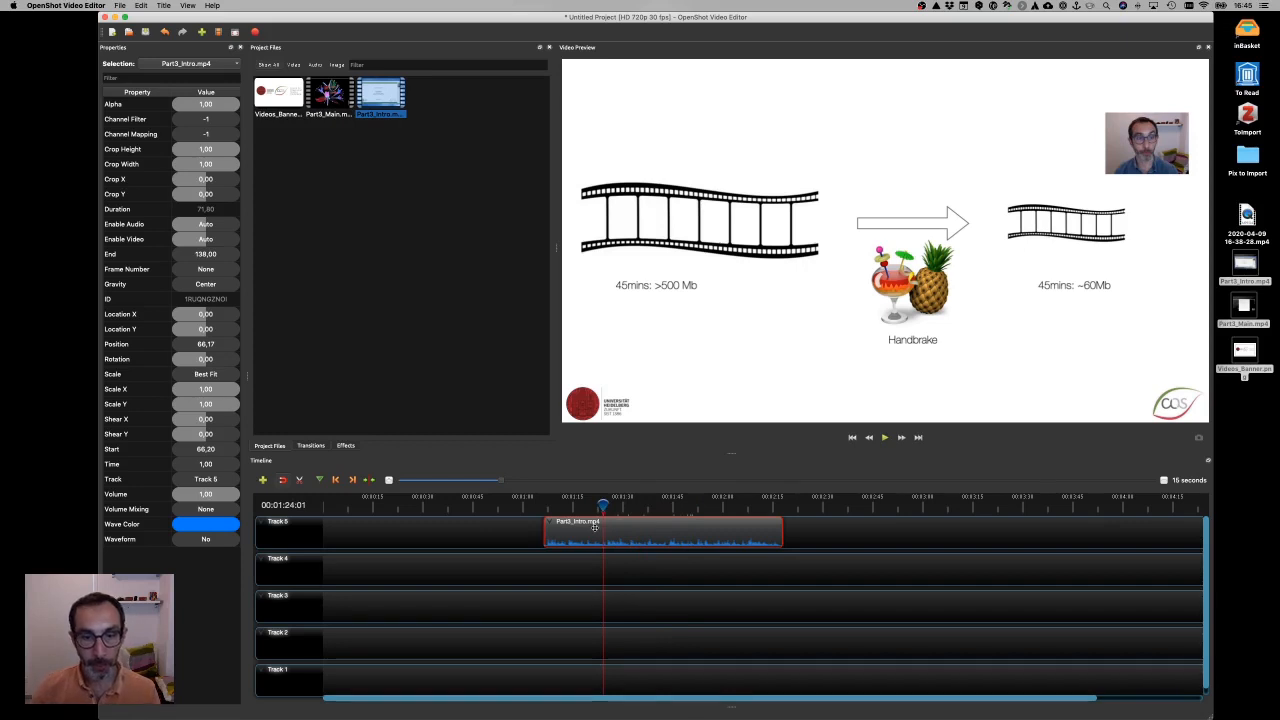
pyautogui.moveTo(495, 483); pyautogui.dragTo(459, 482)
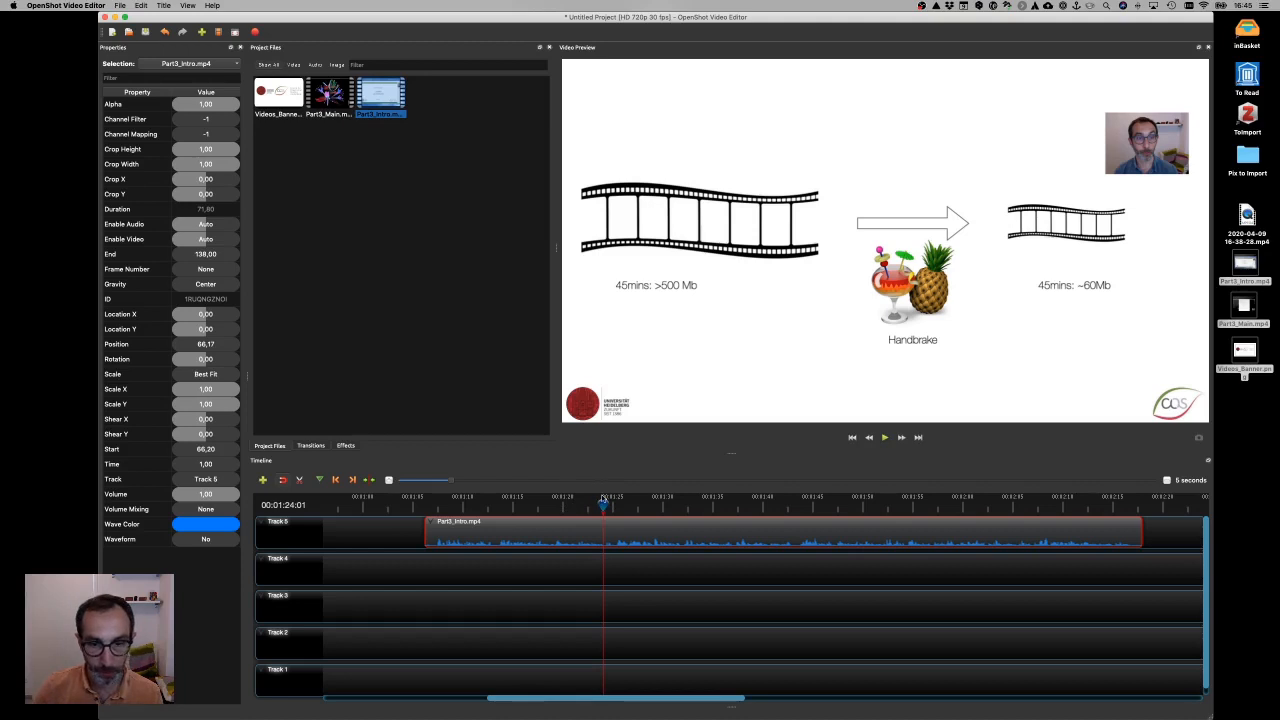
pyautogui.moveTo(603, 504); pyautogui.dragTo(429, 506)
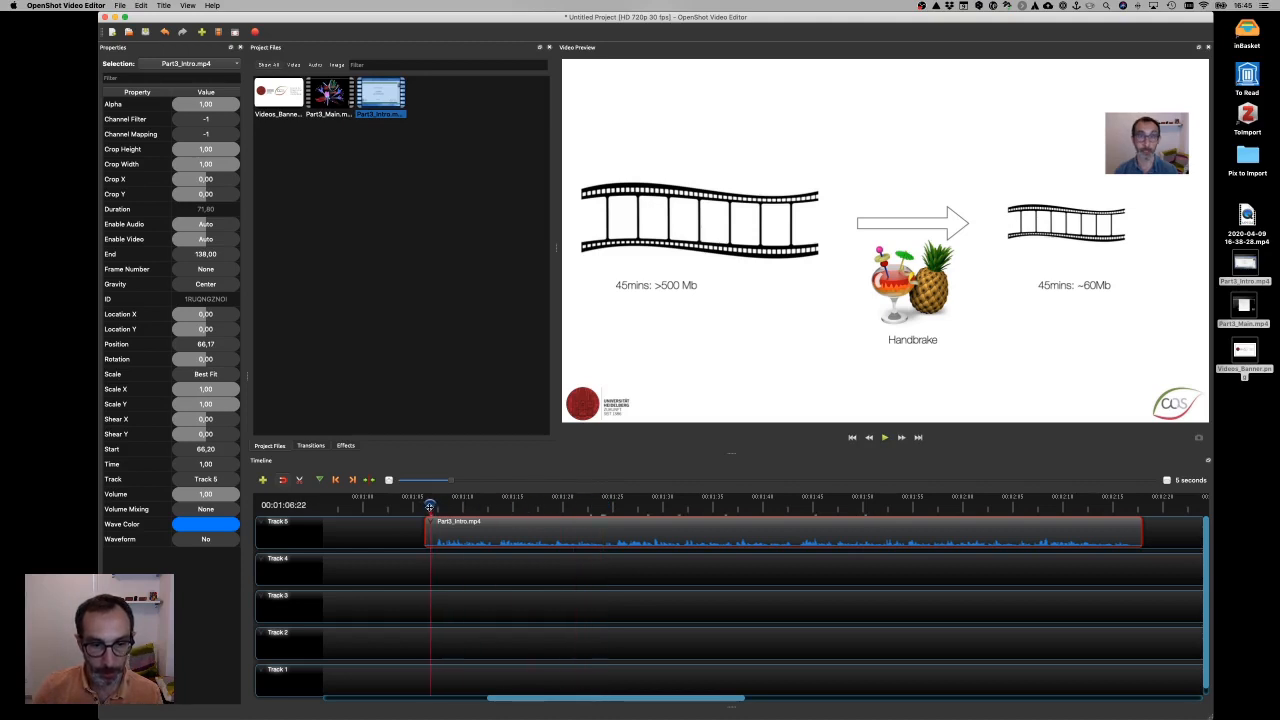
pyautogui.rightClick(430, 507)
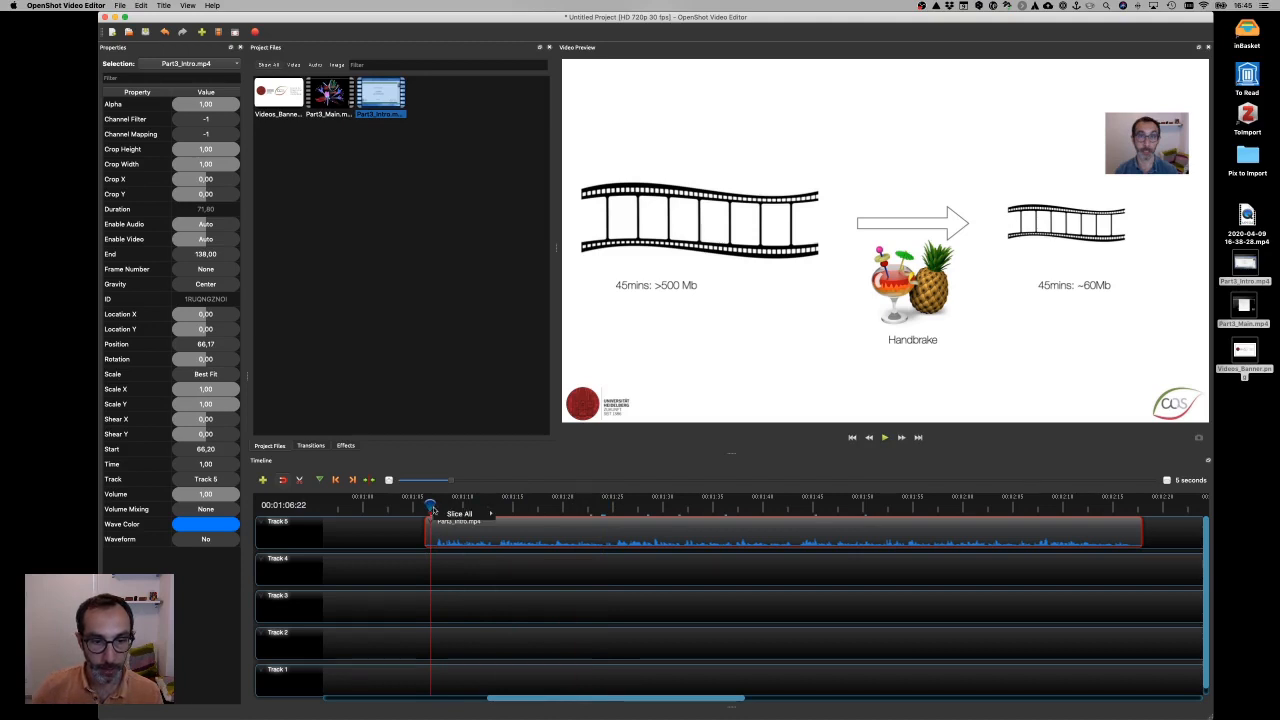
pyautogui.moveTo(450, 513)
pyautogui.click(520, 541)
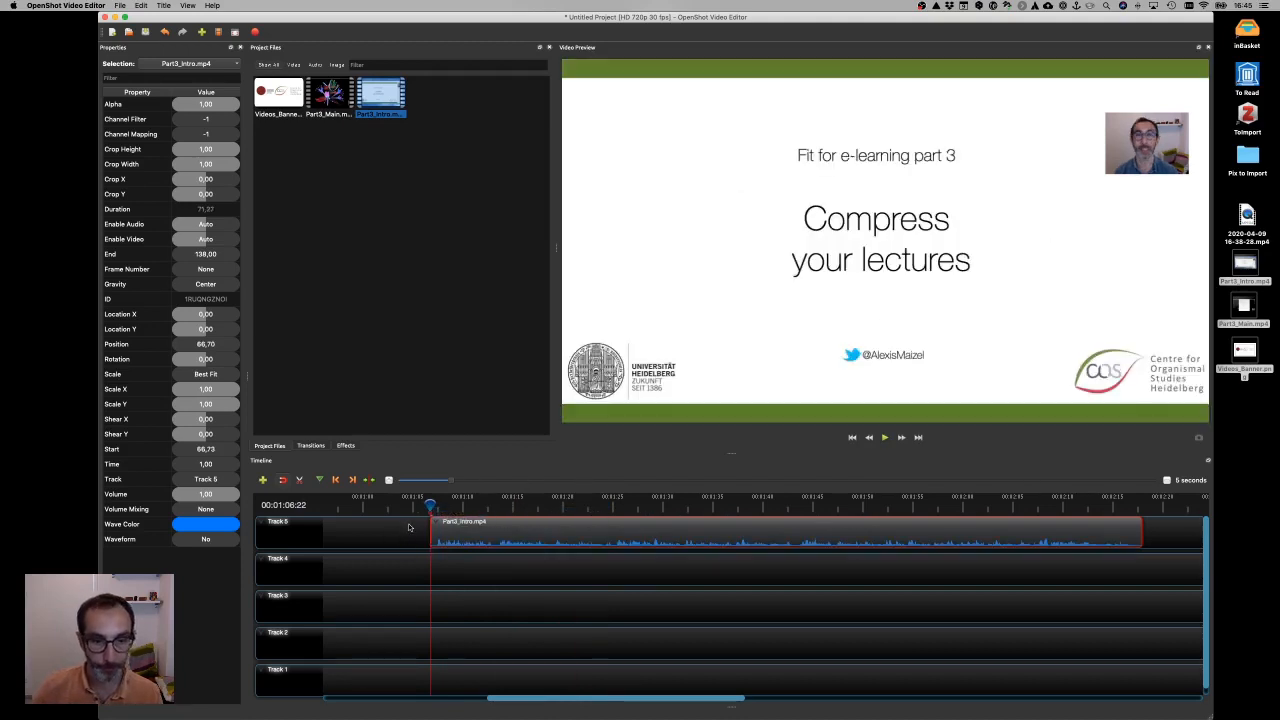
# Place Videos_Banner.png on Track 5 ahead of Part3_Intro.mp4, at about position 45.10
pyautogui.moveTo(450, 483); pyautogui.dragTo(470, 483)
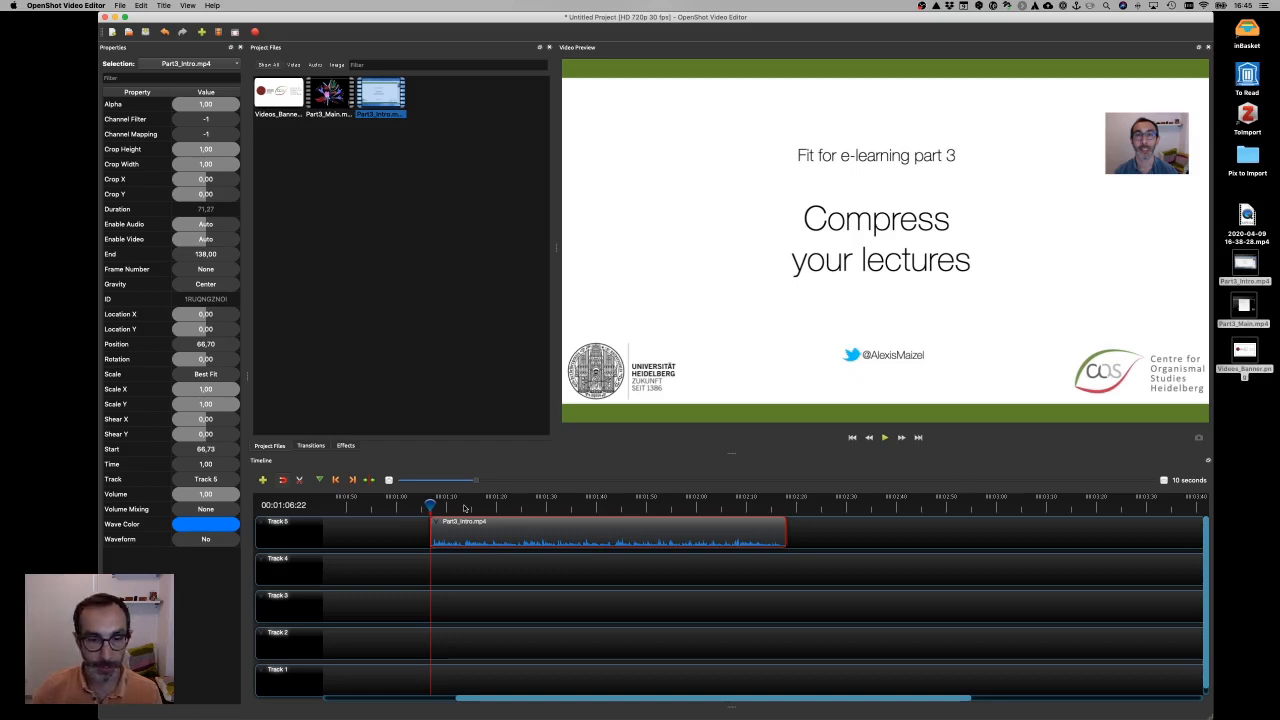
pyautogui.moveTo(279, 92); pyautogui.dragTo(345, 530)
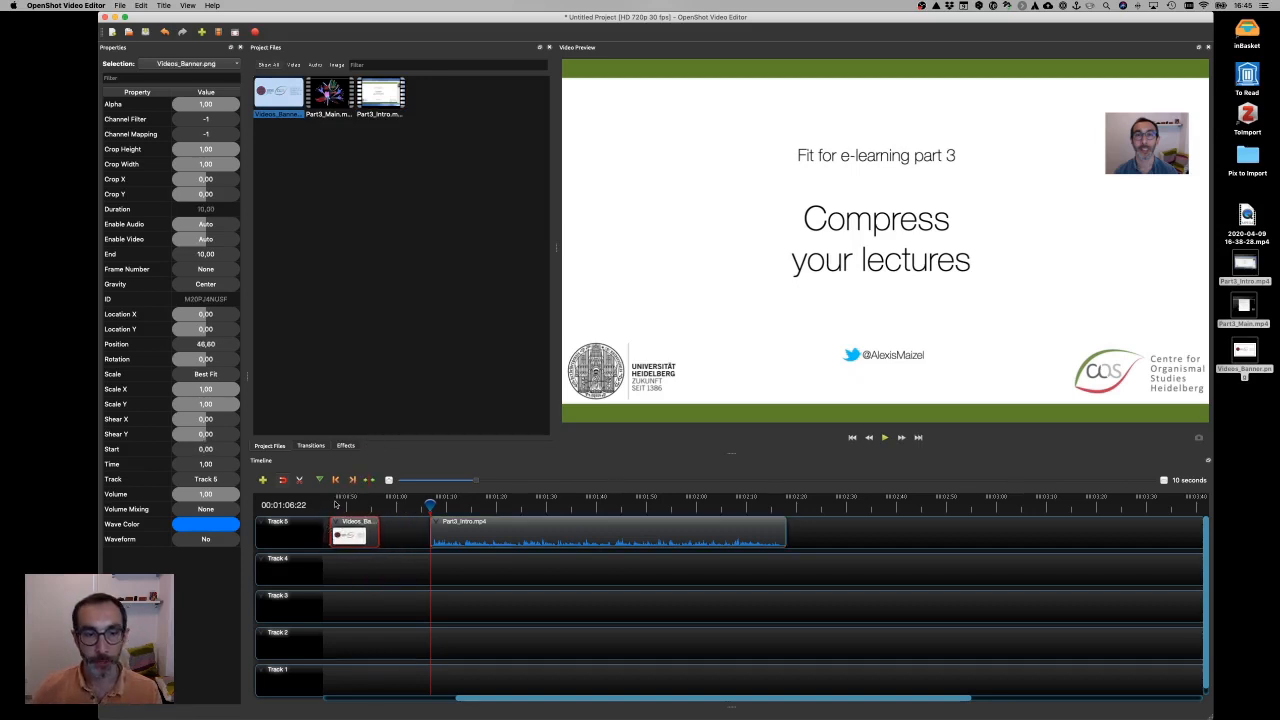
pyautogui.moveTo(352, 536); pyautogui.dragTo(353, 534)
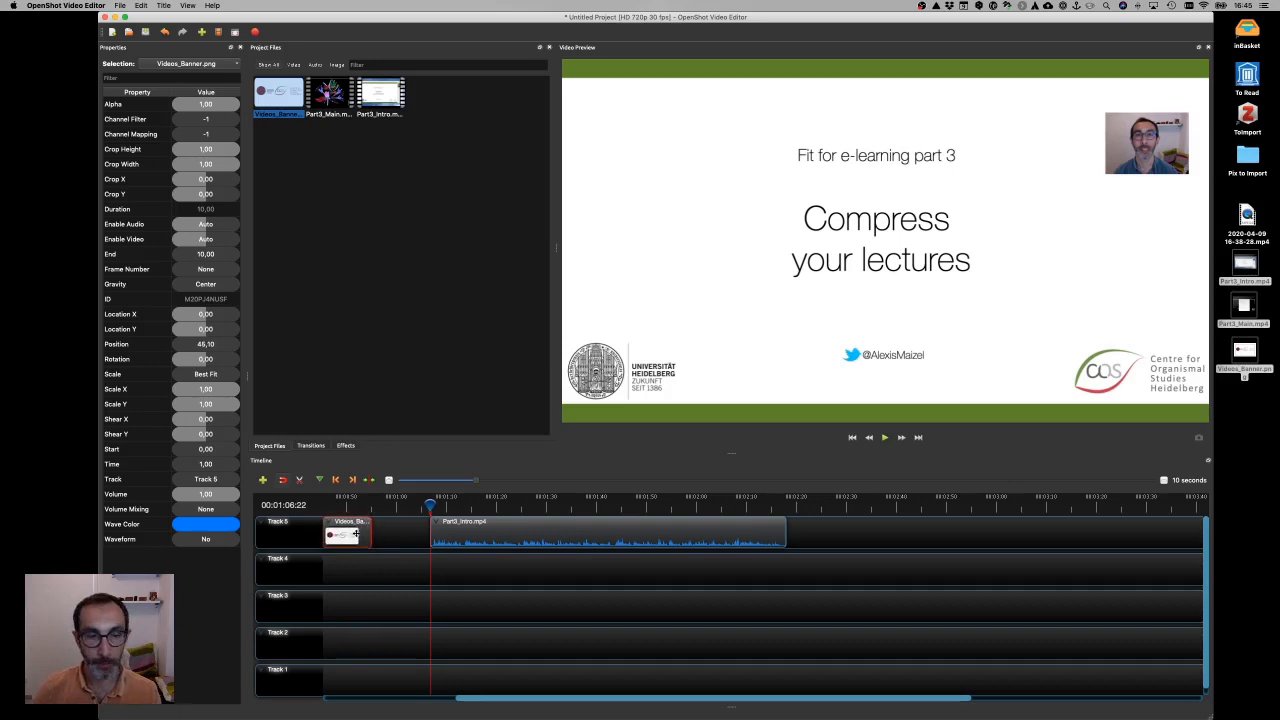
# Move Part3_Intro.mp4 directly against the end of Videos_Banner.png at position 55.10 and play across the join
pyautogui.moveTo(424, 506); pyautogui.dragTo(466, 506)
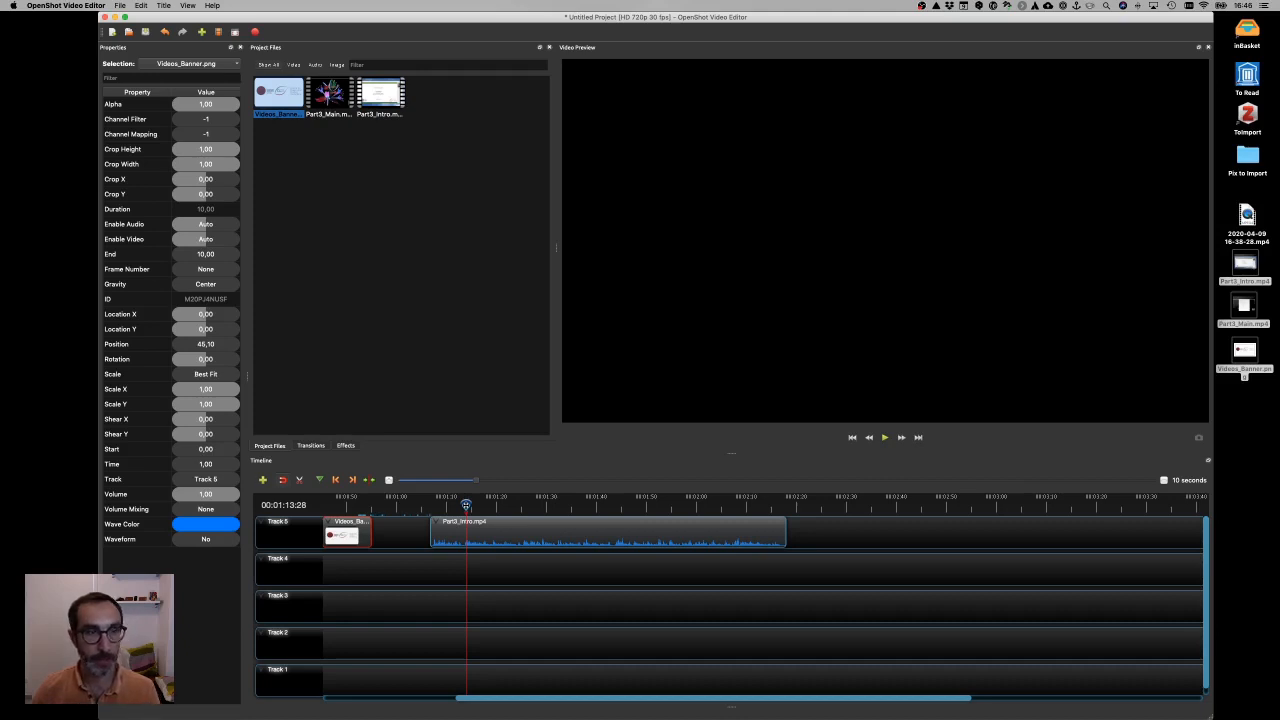
pyautogui.click(492, 527)
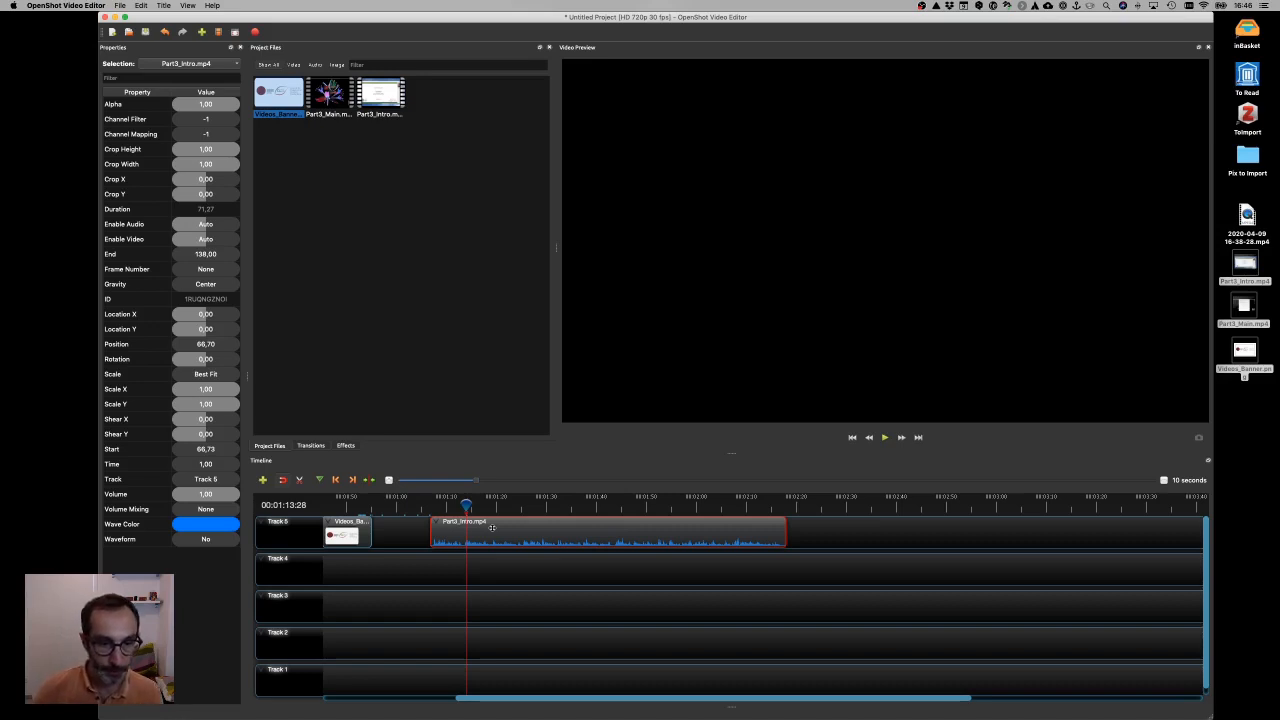
pyautogui.moveTo(505, 529); pyautogui.dragTo(480, 527)
pyautogui.moveTo(461, 527)
pyautogui.mouseDown()
pyautogui.moveTo(448, 524)
pyautogui.moveTo(532, 524)
pyautogui.moveTo(442, 522)
pyautogui.mouseUp()
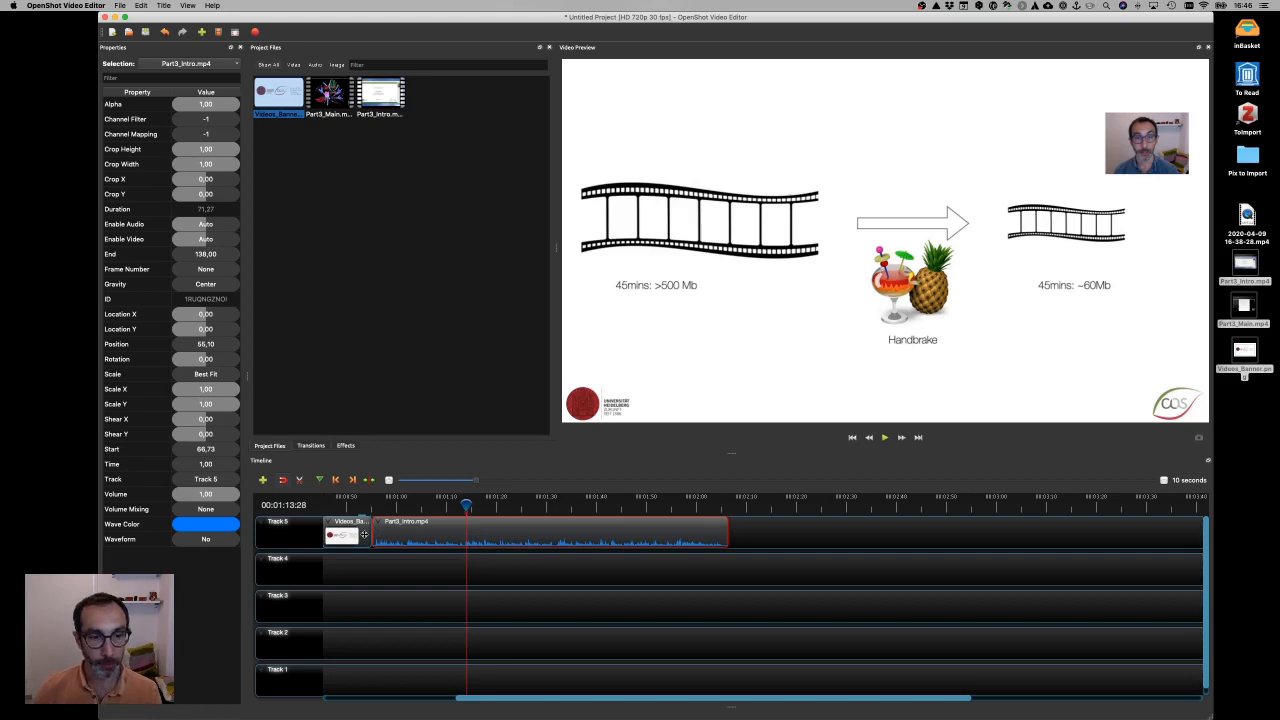
pyautogui.moveTo(466, 504); pyautogui.dragTo(363, 507)
pyautogui.press('space')
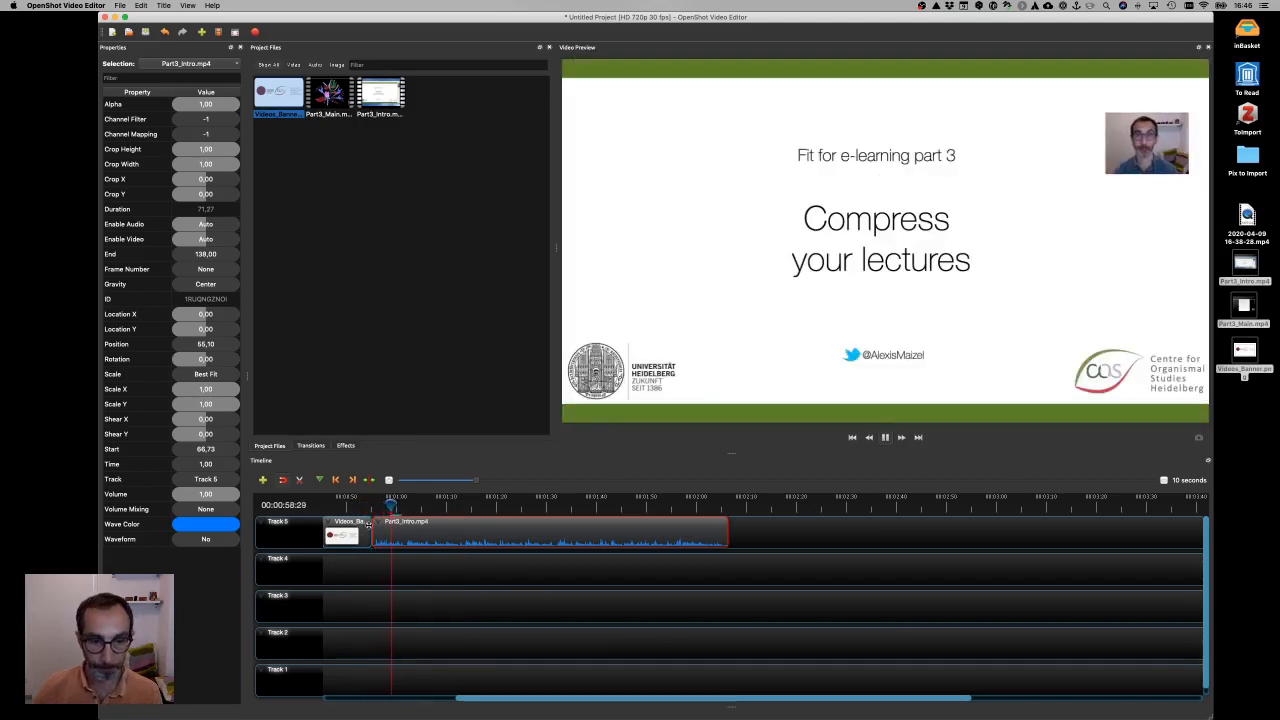
pyautogui.press('space')
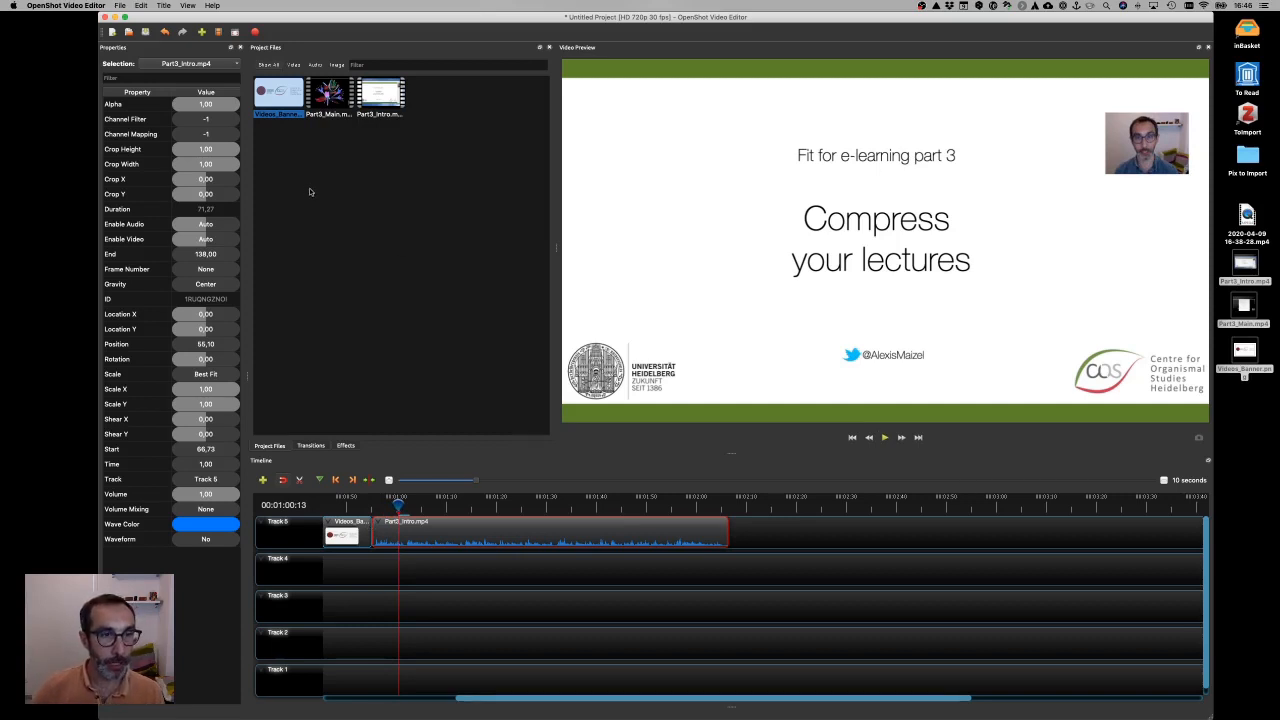
# Add a Wipe left to right transition on Track 5 over the join between Videos_Banner.png and Part3_Intro.mp4
pyautogui.click(311, 446)
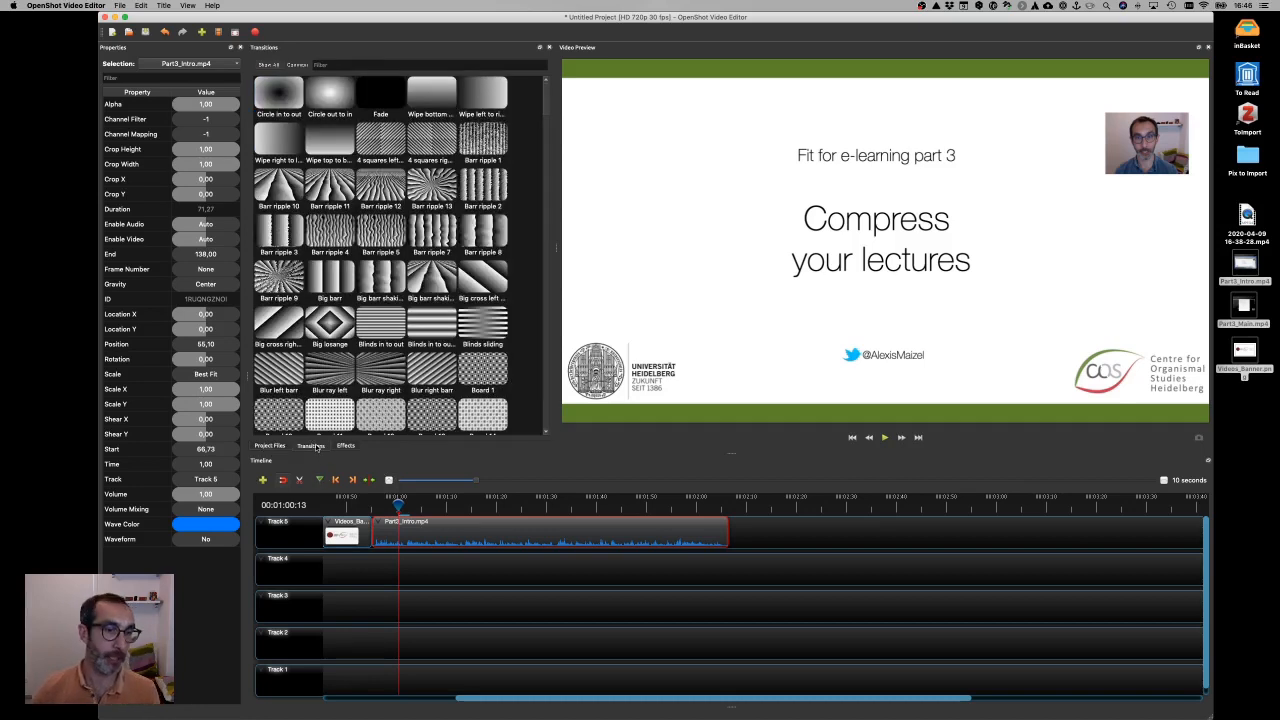
pyautogui.scroll(-15, 405, 193)
pyautogui.scroll(15, 405, 193)
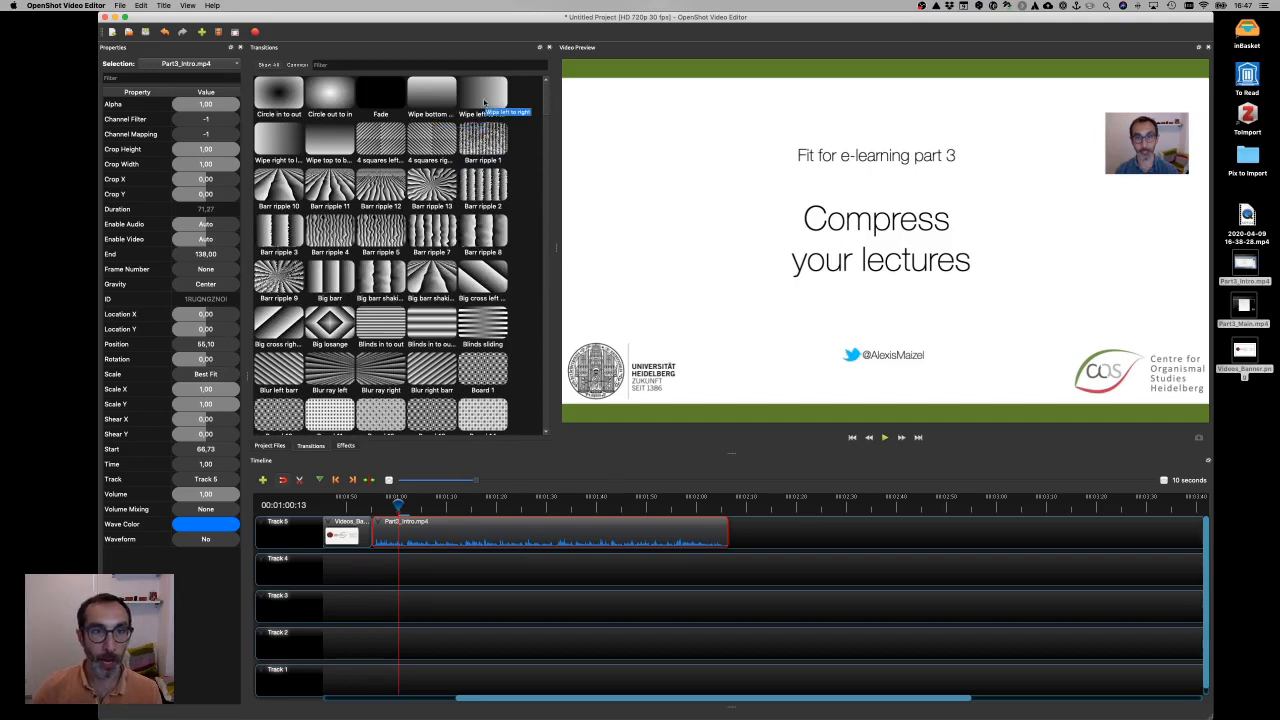
pyautogui.moveTo(474, 101); pyautogui.dragTo(353, 536)
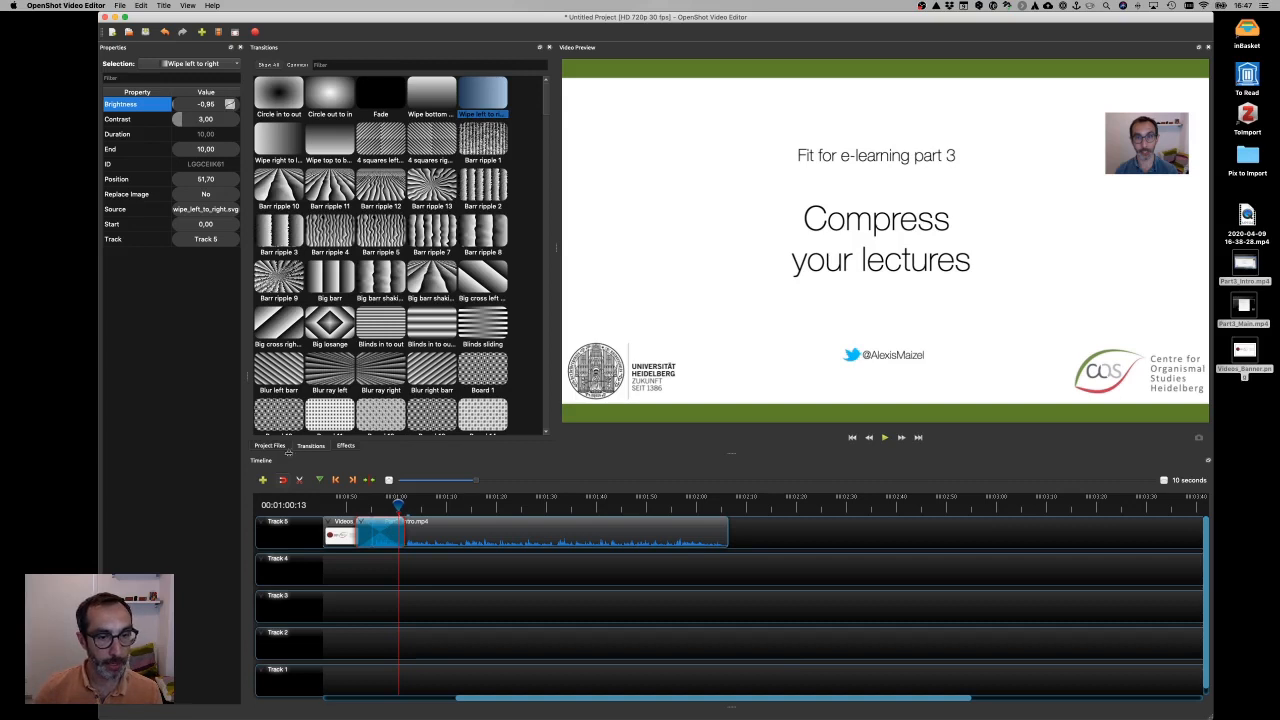
# Set the End value of the Wipe left to right transition to 2
pyautogui.rightClick(385, 532)
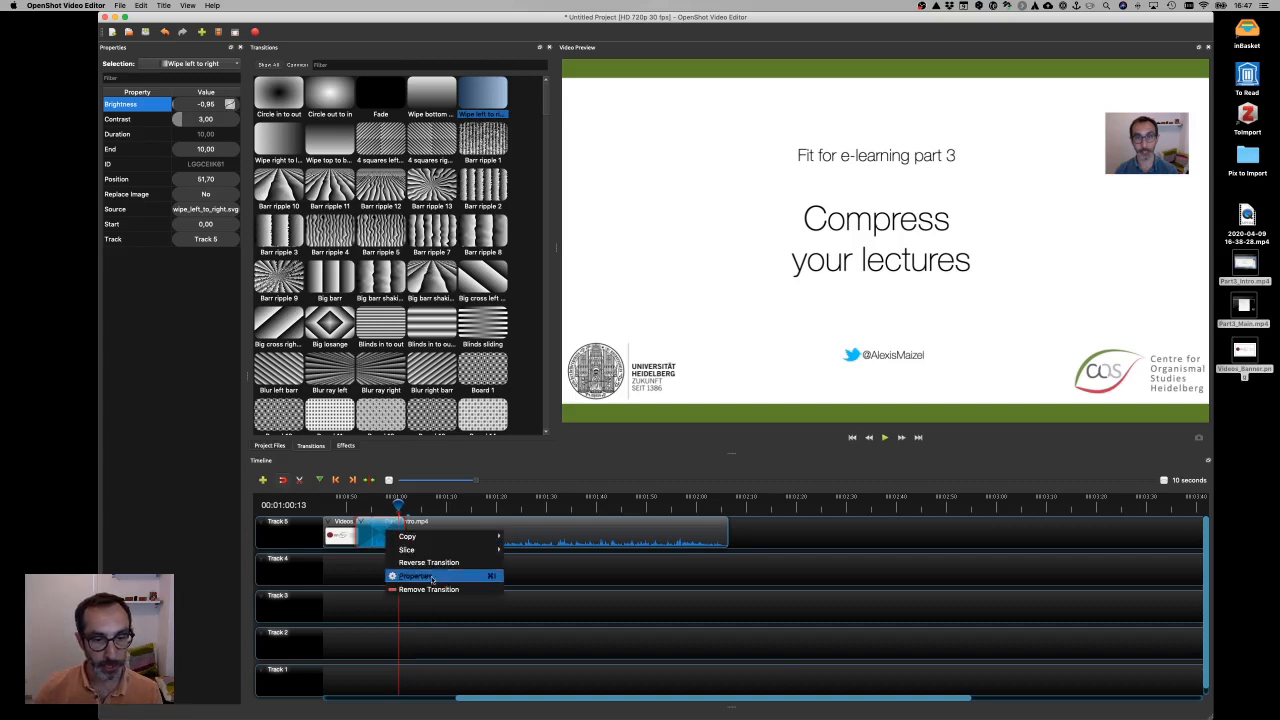
pyautogui.click(431, 577)
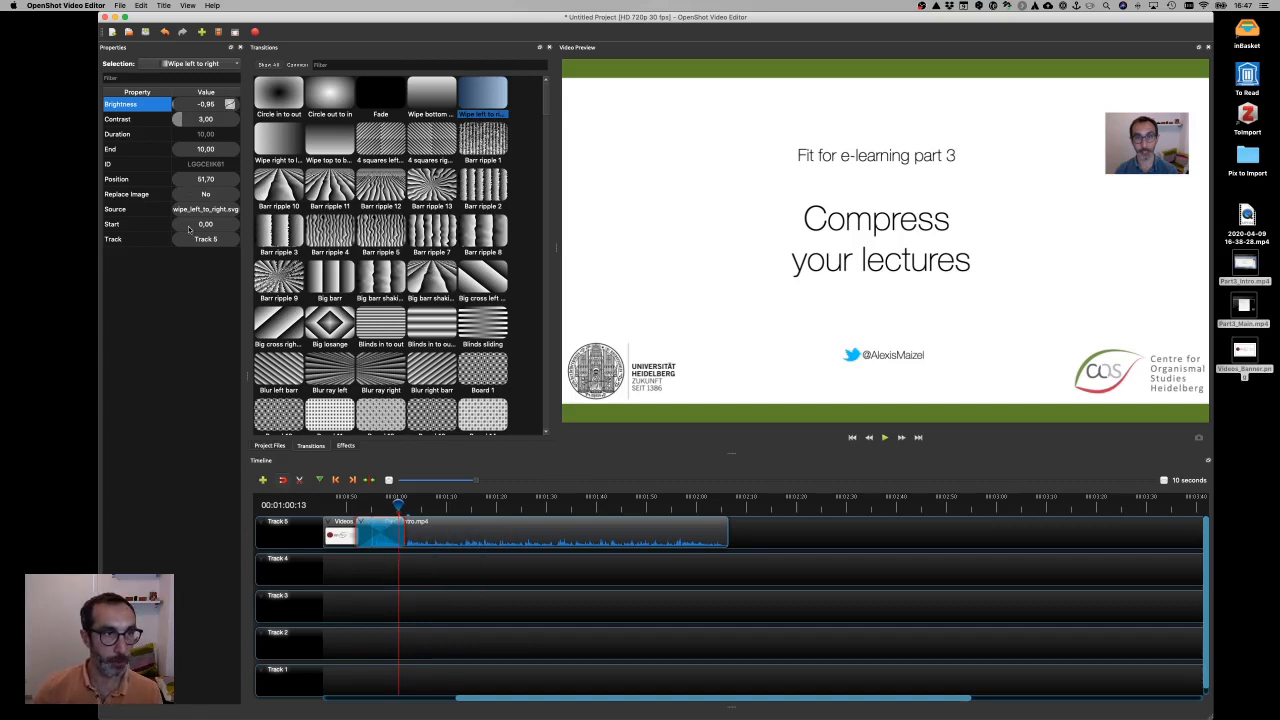
pyautogui.doubleClick(205, 149)
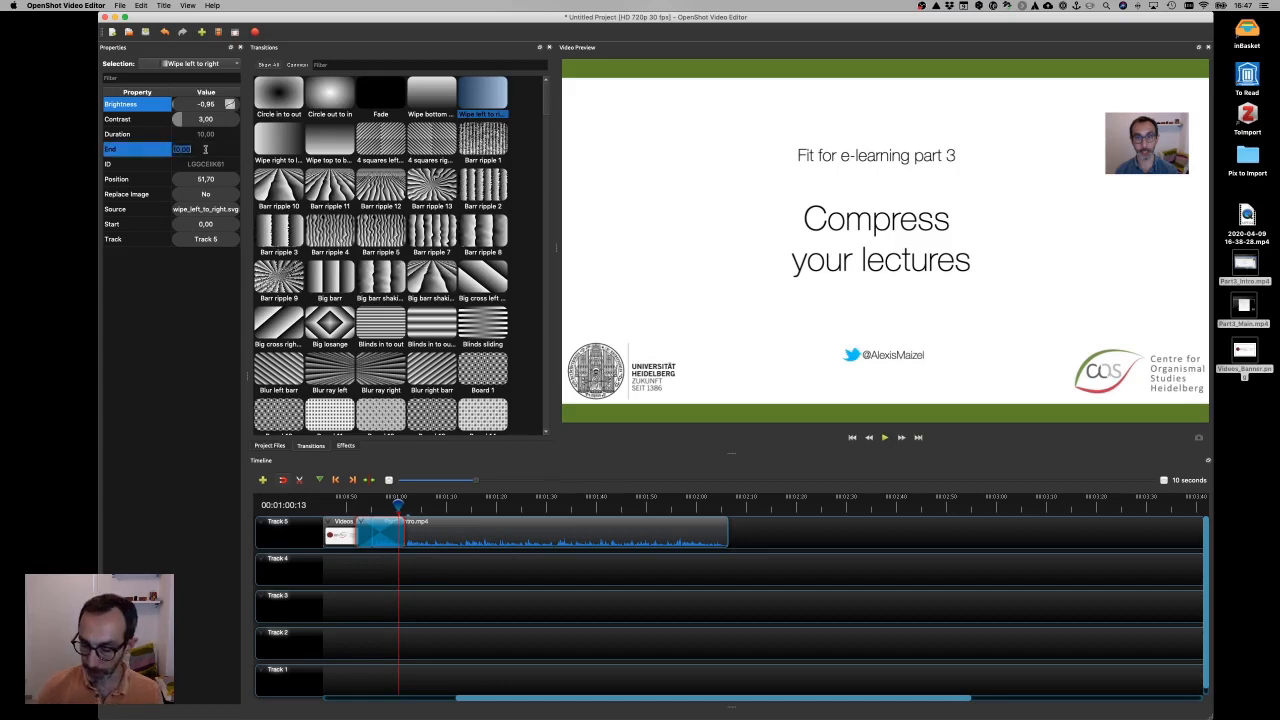
pyautogui.write('2')
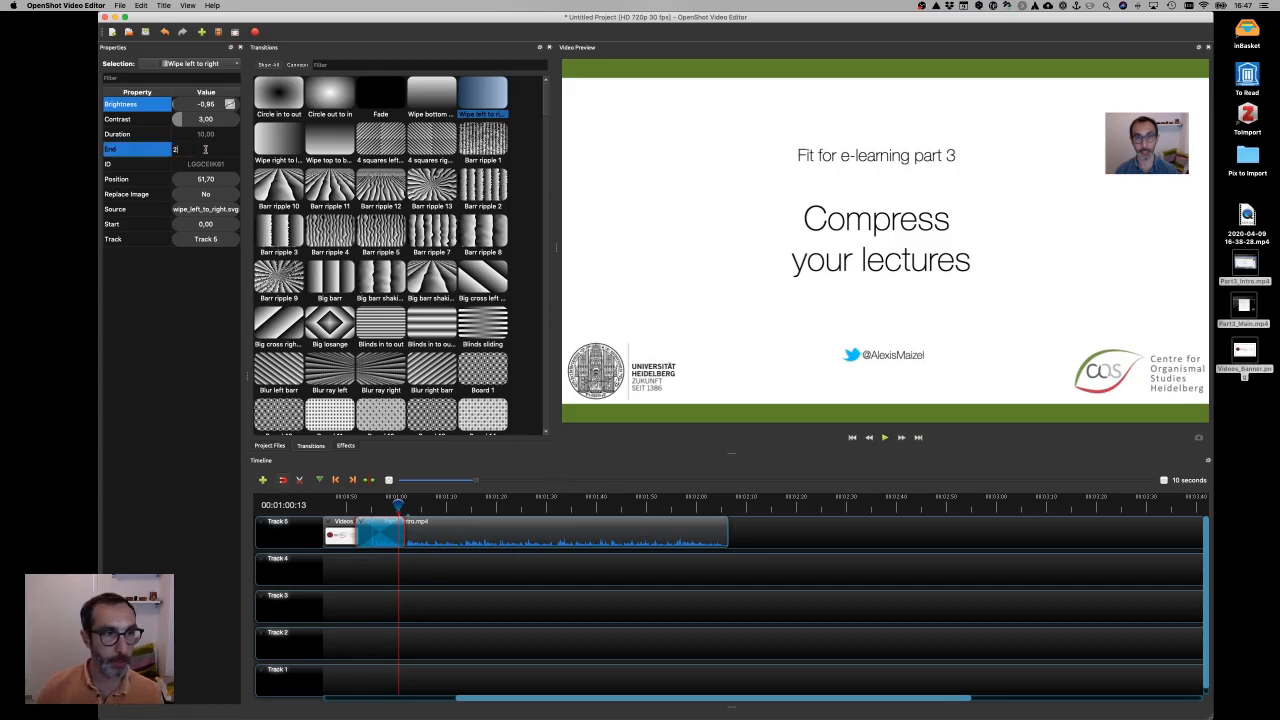
pyautogui.press('Return')
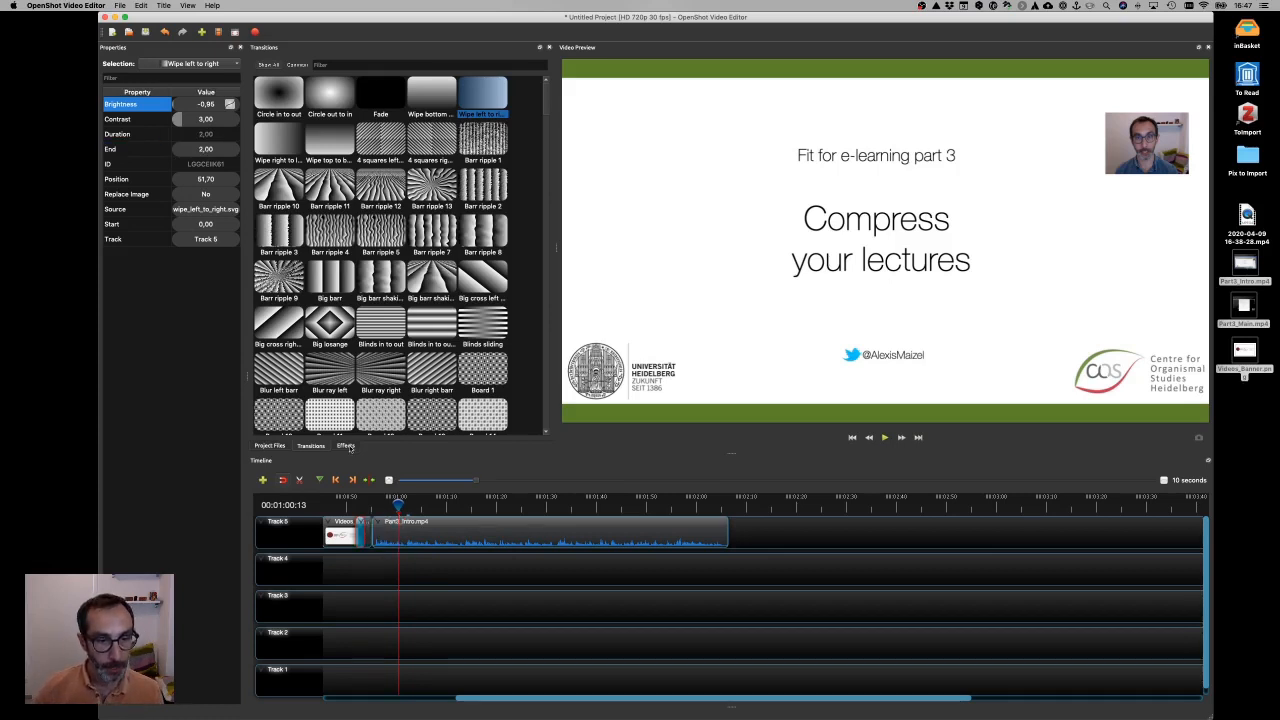
# Reposition the wipe transition to about 53.87 so it straddles the join between banner and intro, and play through it
pyautogui.moveTo(359, 532); pyautogui.dragTo(373, 528)
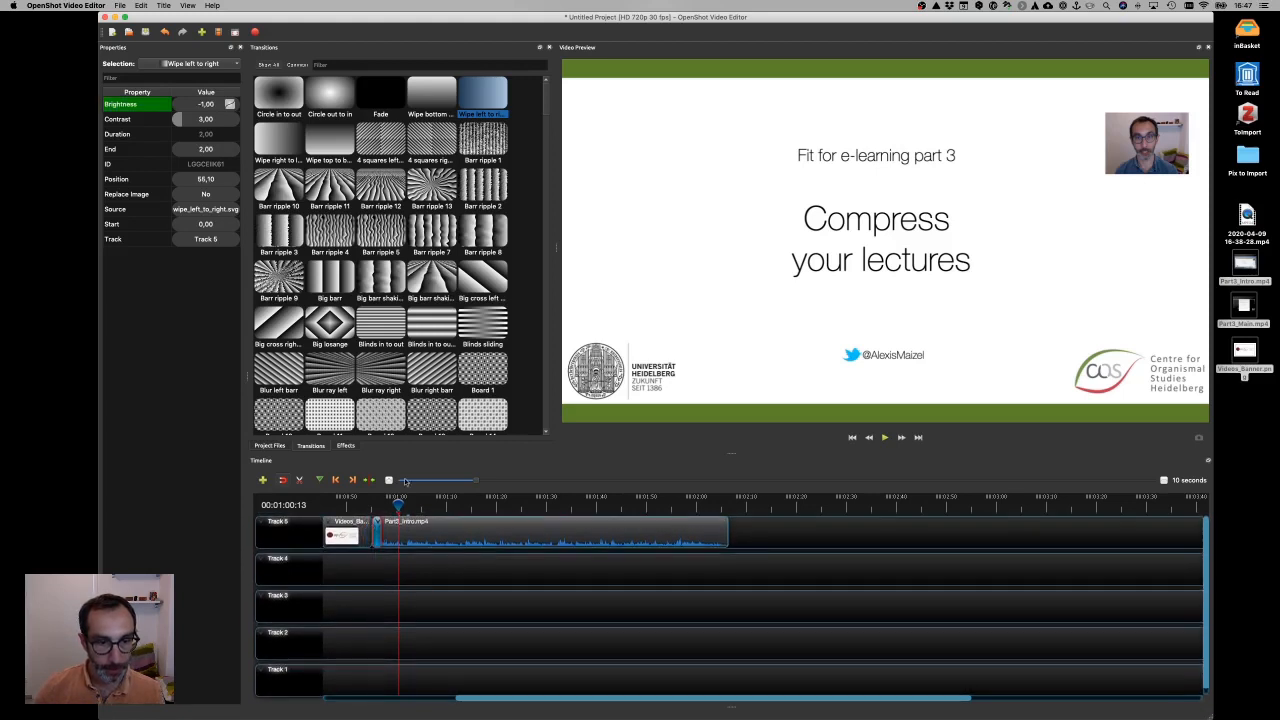
pyautogui.moveTo(483, 481); pyautogui.dragTo(433, 482)
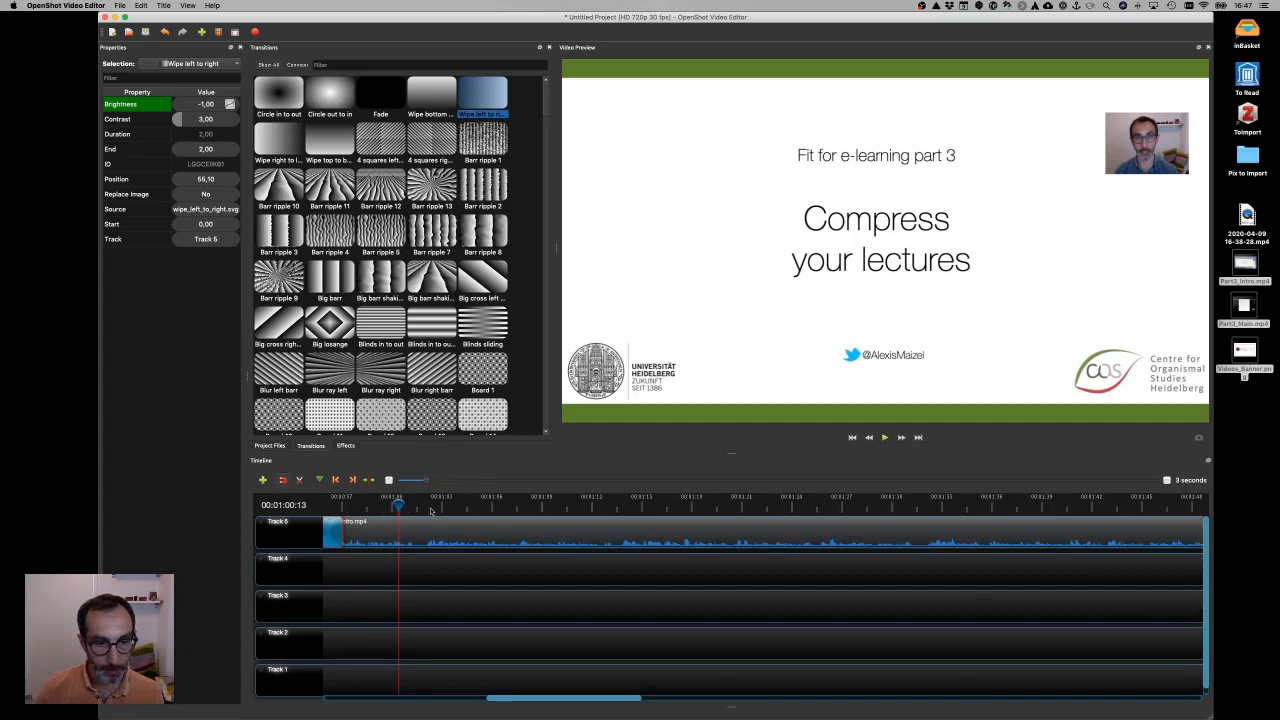
pyautogui.hscroll(-5, 448, 539)
pyautogui.hscroll(-5, 448, 539)
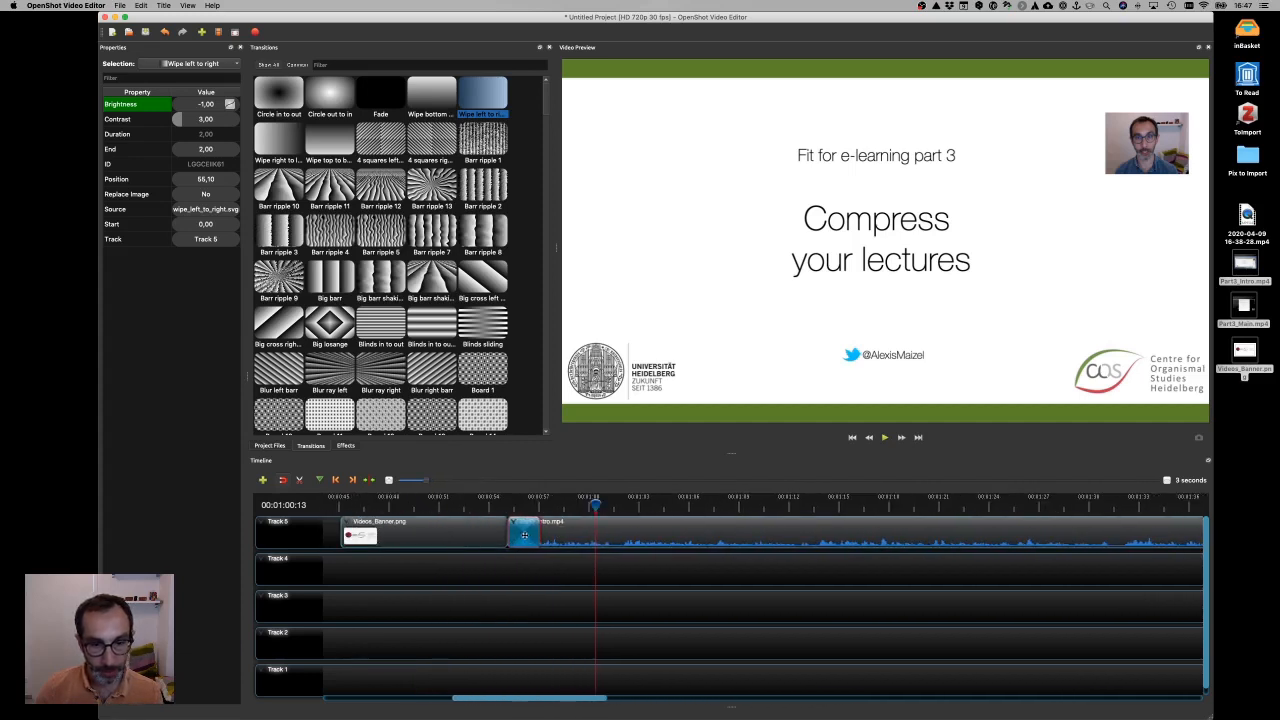
pyautogui.moveTo(526, 538); pyautogui.dragTo(501, 535)
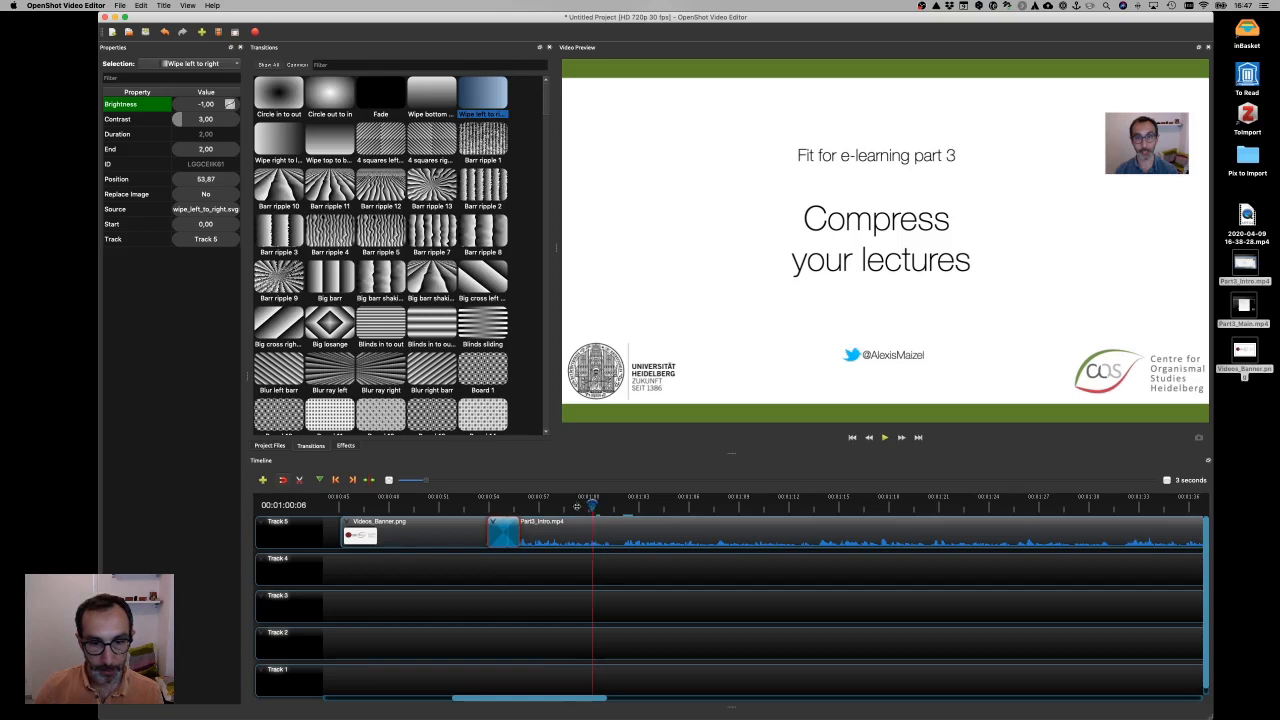
pyautogui.moveTo(594, 505); pyautogui.dragTo(460, 506)
pyautogui.press('space')
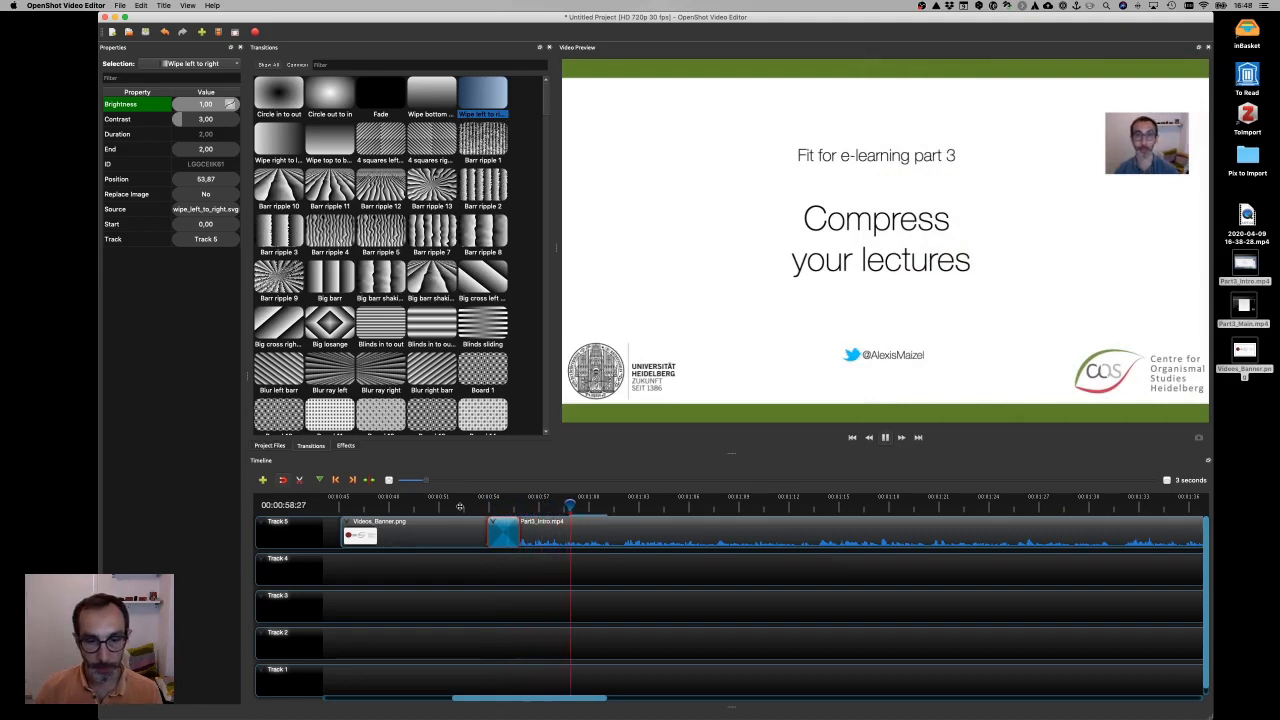
pyautogui.press('space')
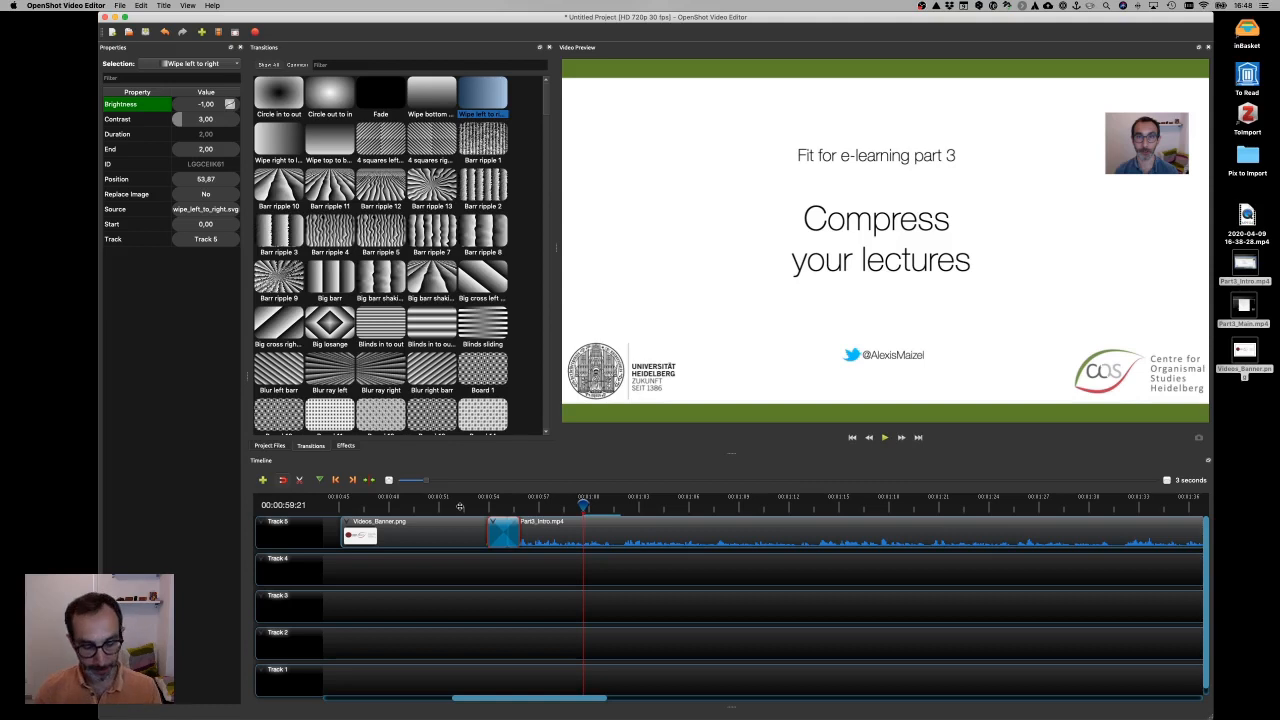
# Copy the Videos_Banner.png clip on Track 5
pyautogui.click(631, 534)
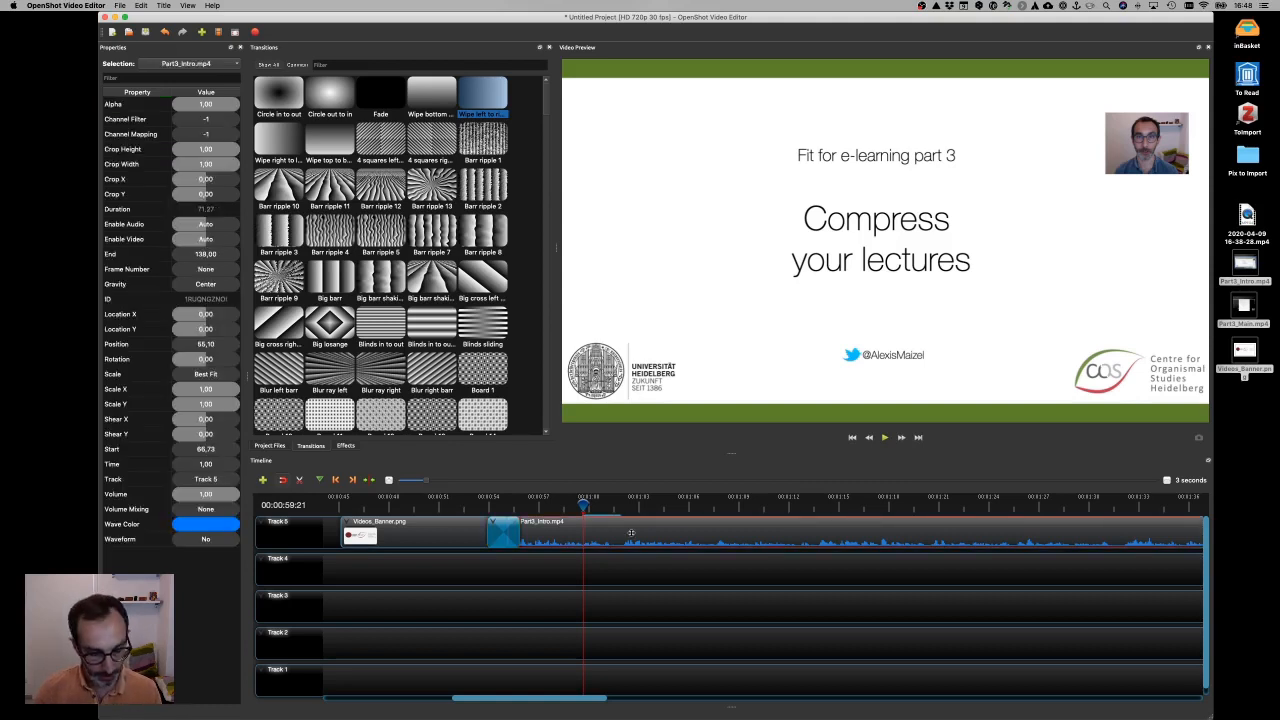
pyautogui.click(414, 535)
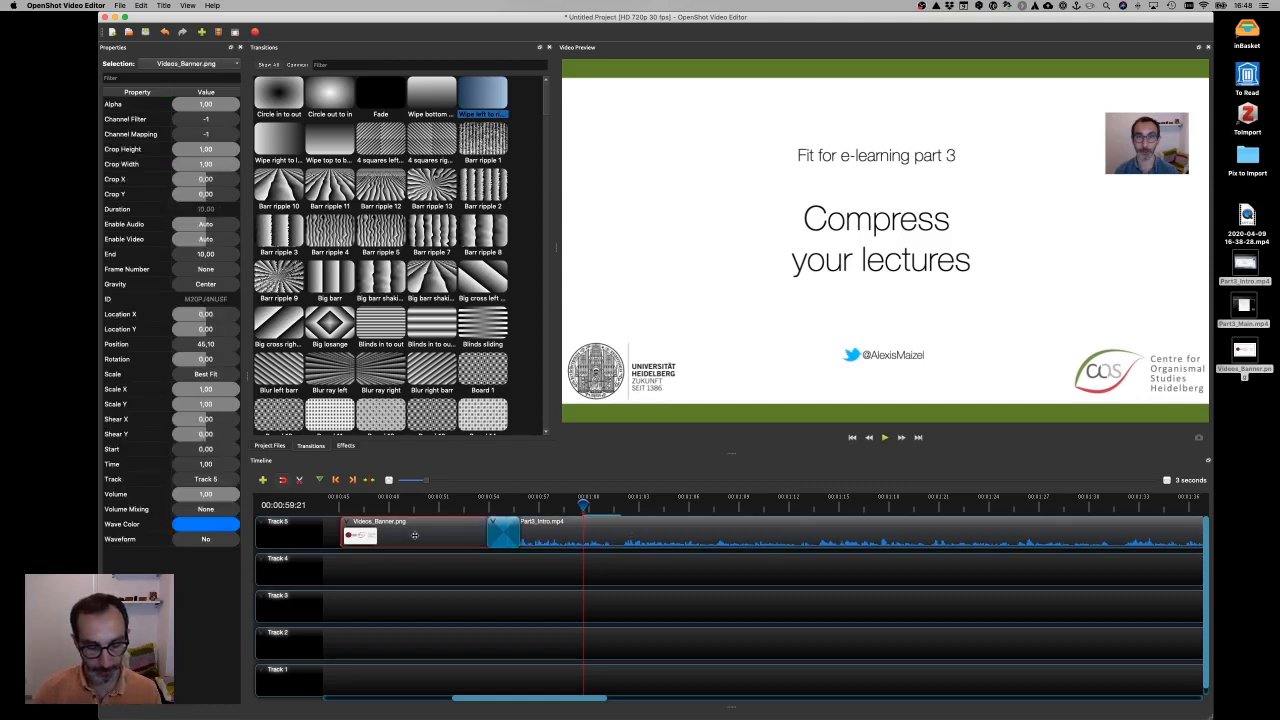
pyautogui.rightClick(414, 535)
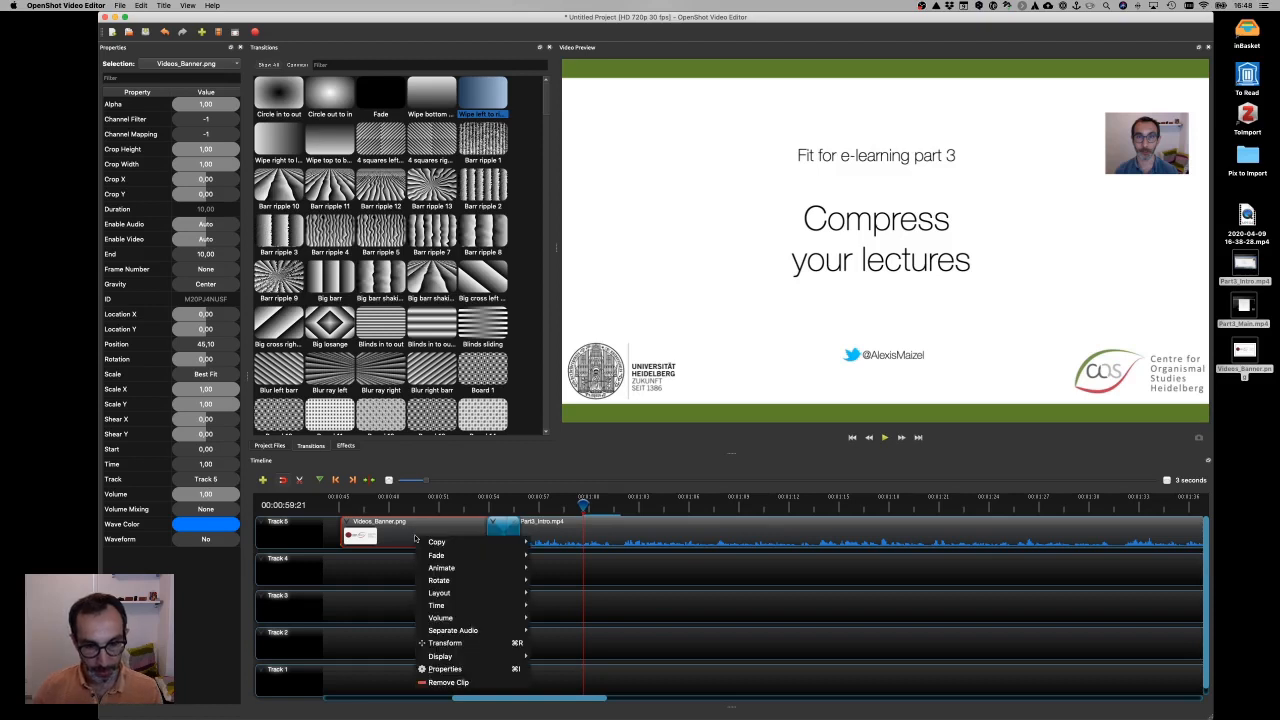
pyautogui.moveTo(424, 543)
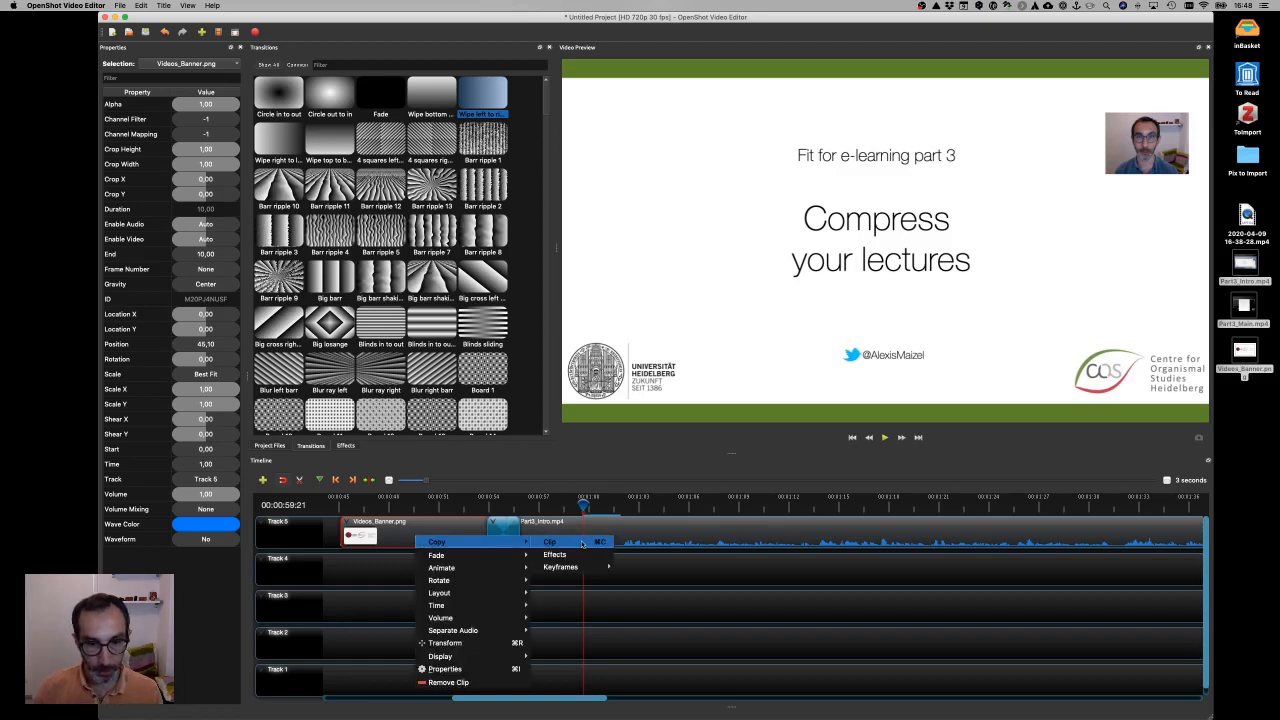
pyautogui.click(547, 541)
pyautogui.click(409, 577)
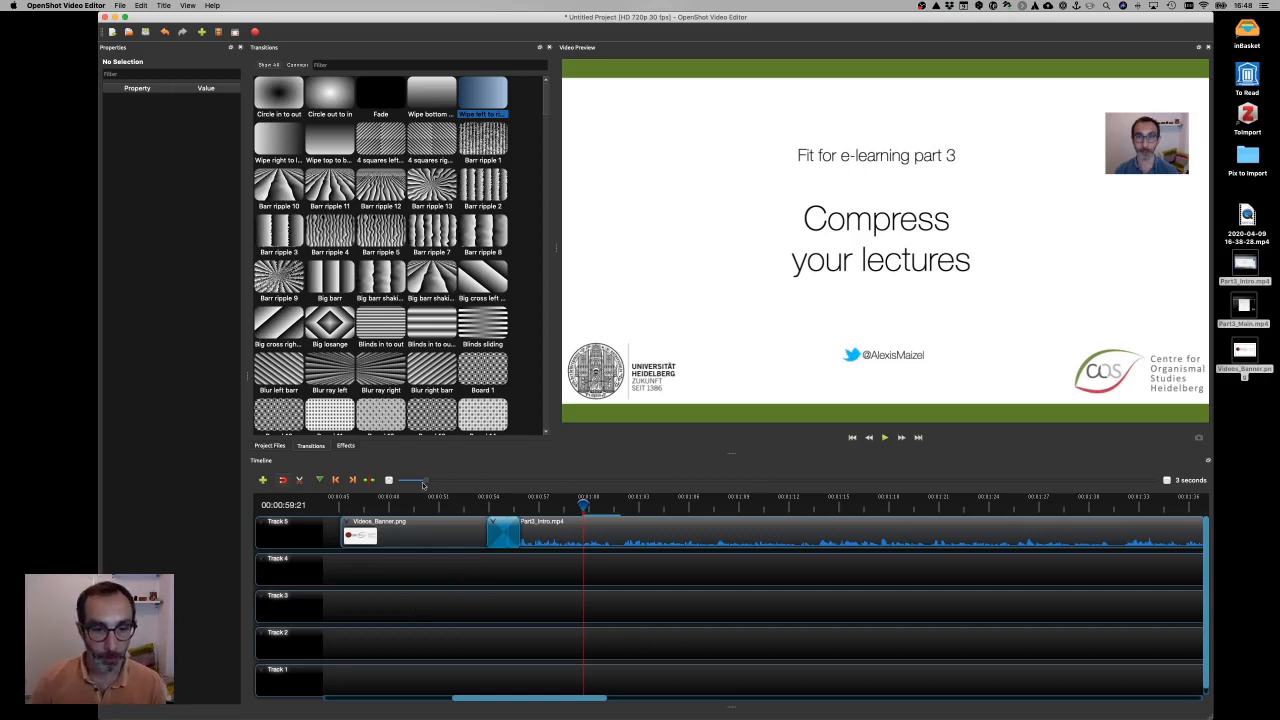
# Add Part3_Main.mp4 to Track 4 so it starts at about 126.37, right where the intro clip on Track 5 ends
pyautogui.moveTo(426, 483)
pyautogui.mouseDown()
pyautogui.moveTo(403, 484)
pyautogui.moveTo(436, 484)
pyautogui.mouseUp()
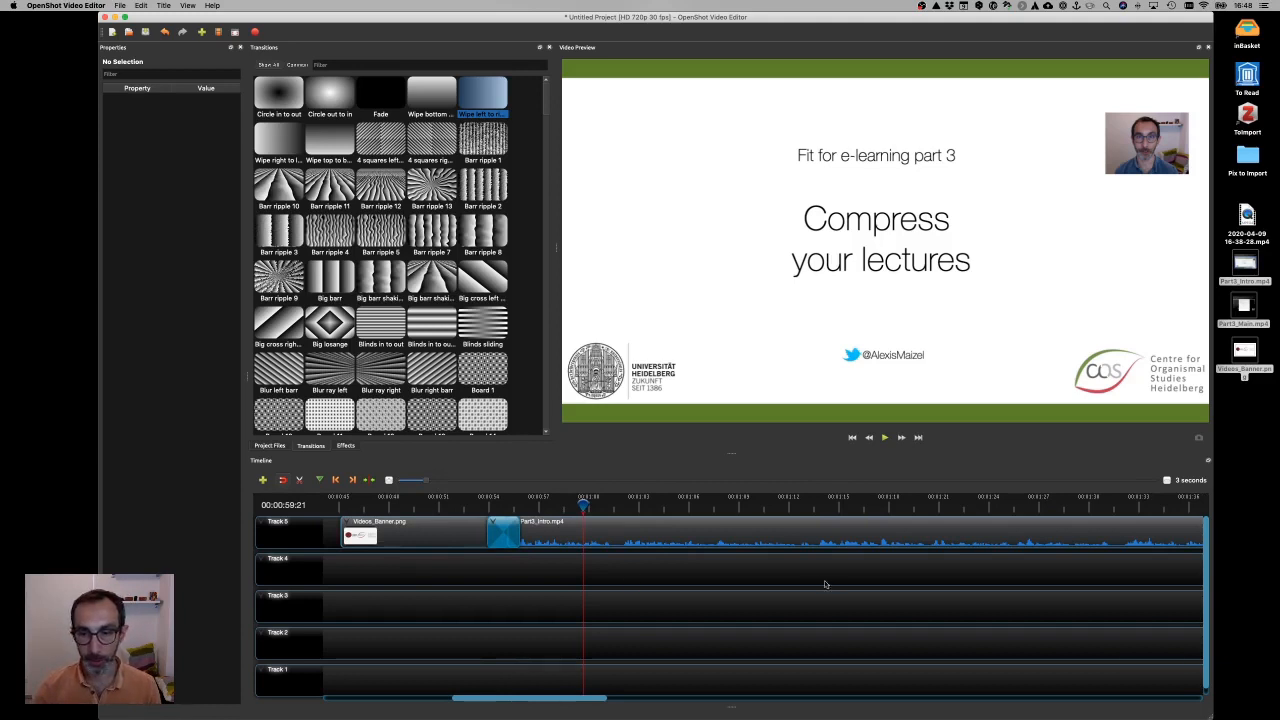
pyautogui.hscroll(10, 833, 587)
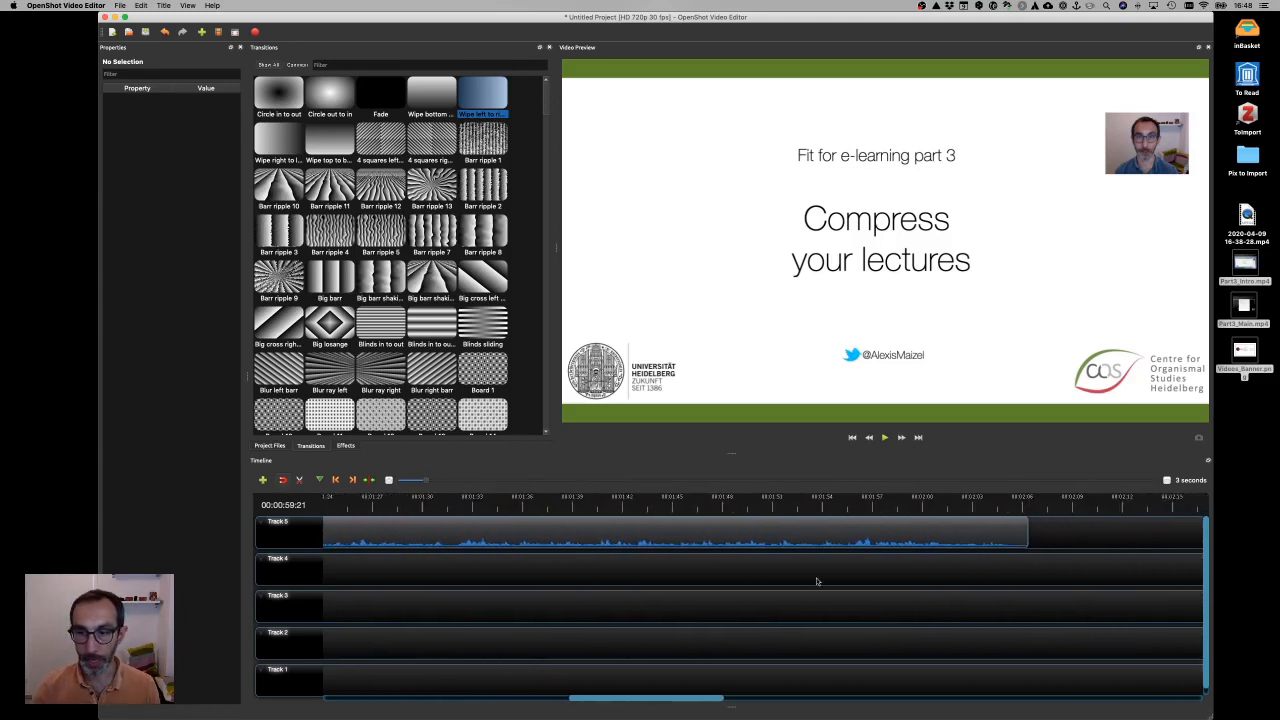
pyautogui.hscroll(4, 816, 581)
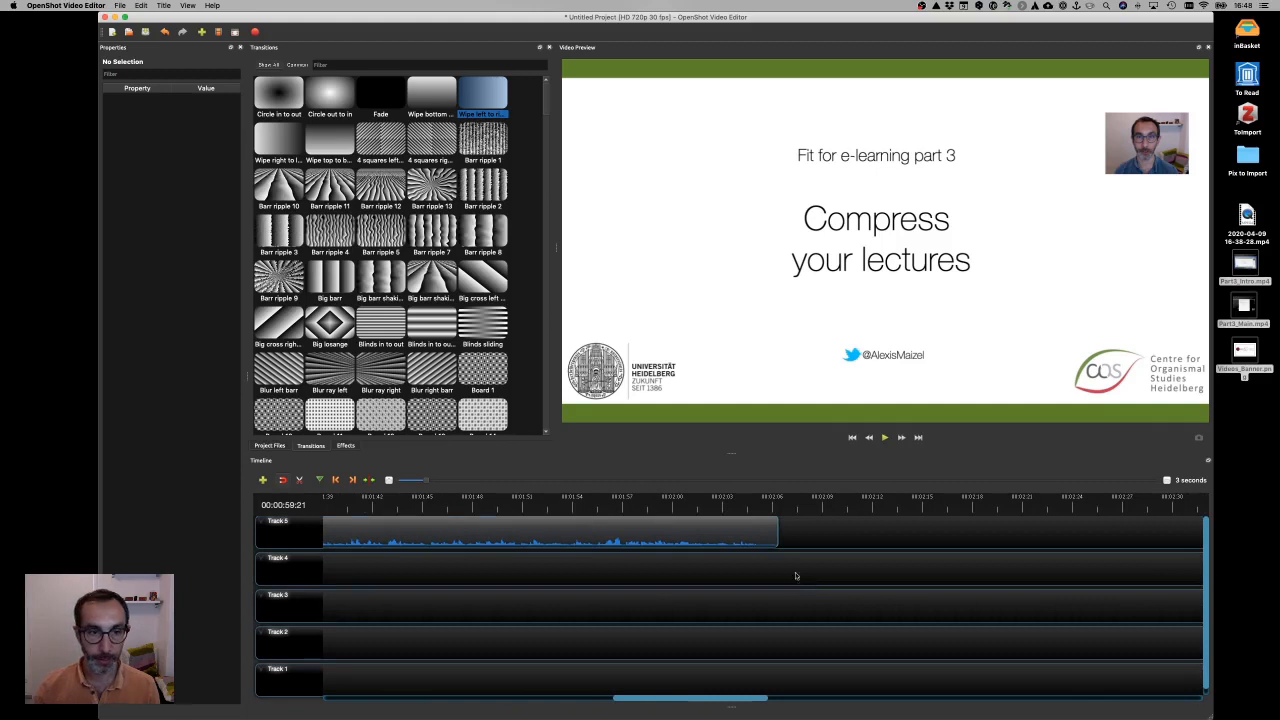
pyautogui.moveTo(435, 483); pyautogui.dragTo(450, 484)
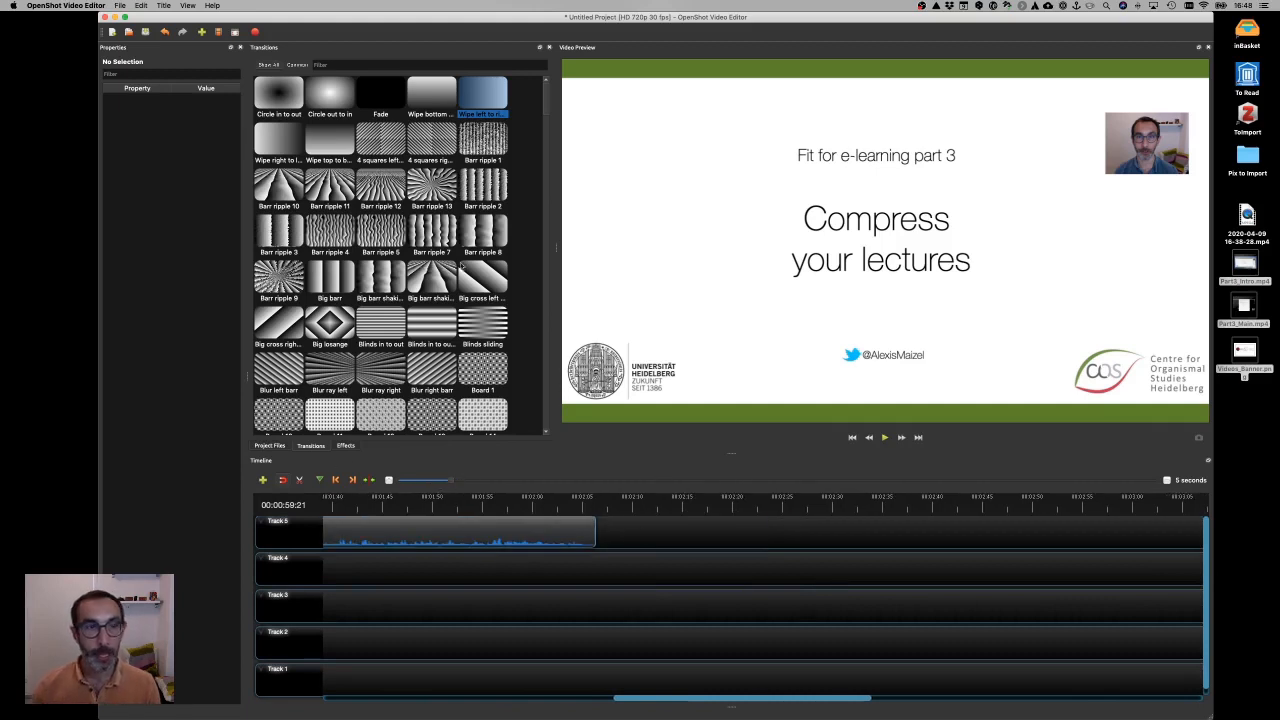
pyautogui.click(270, 446)
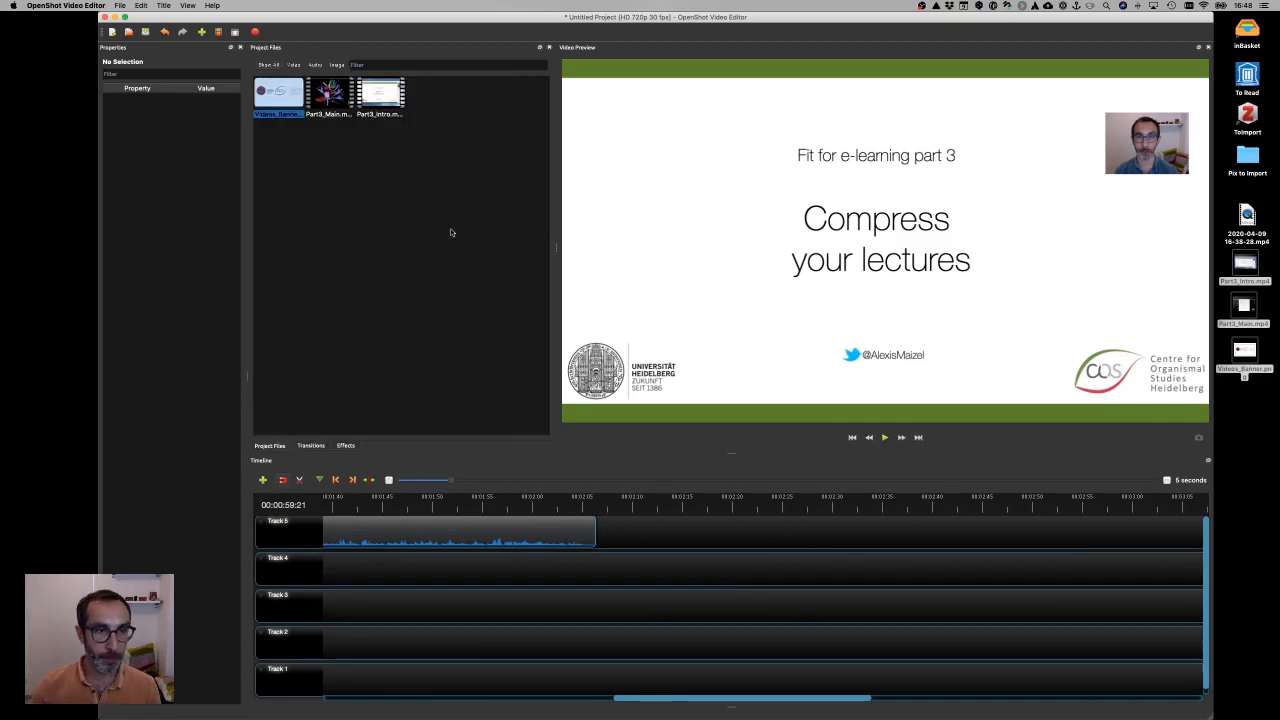
pyautogui.click(328, 100)
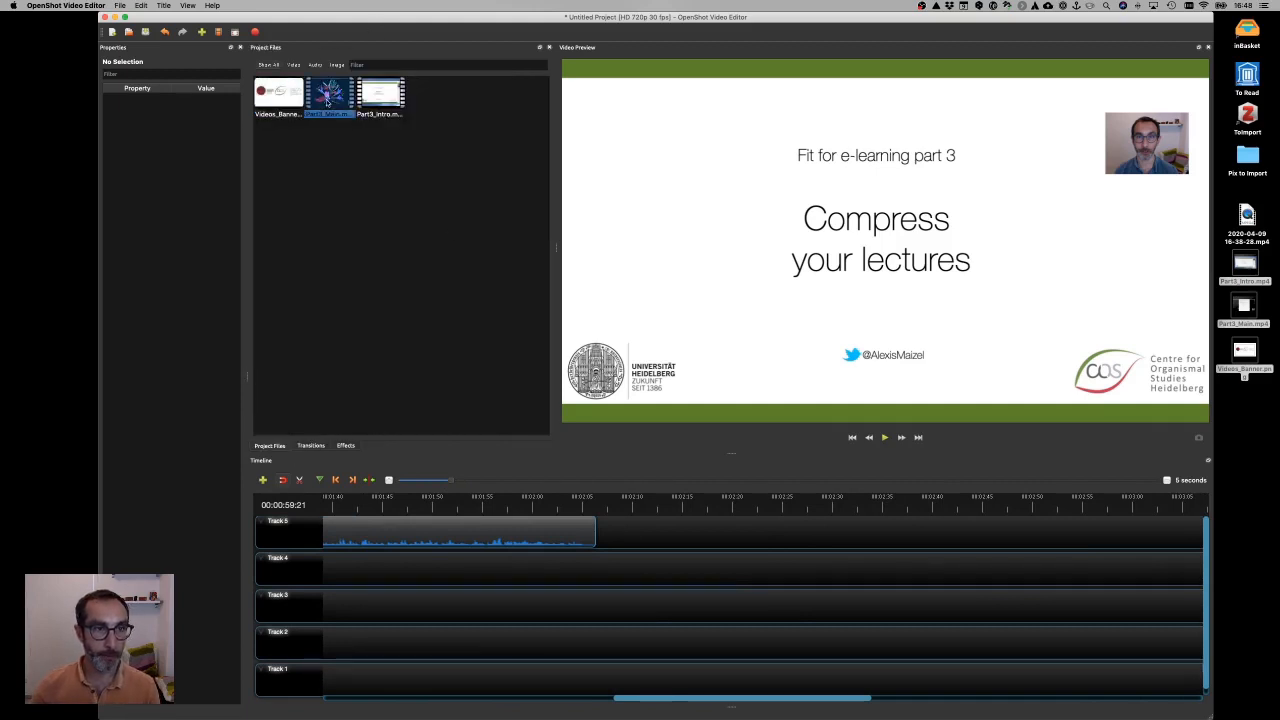
pyautogui.moveTo(328, 100); pyautogui.dragTo(597, 566)
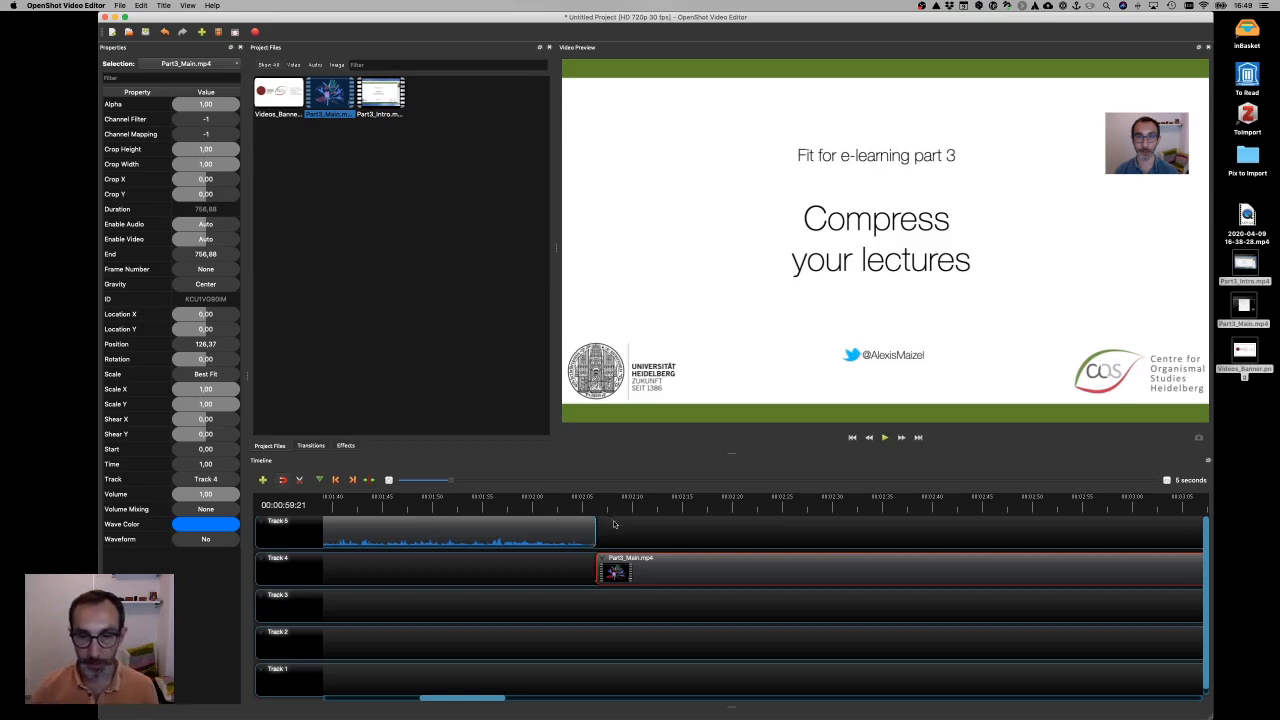
# Show the audio waveform of the Part3_Main.mp4 clip on Track 4
pyautogui.rightClick(695, 570)
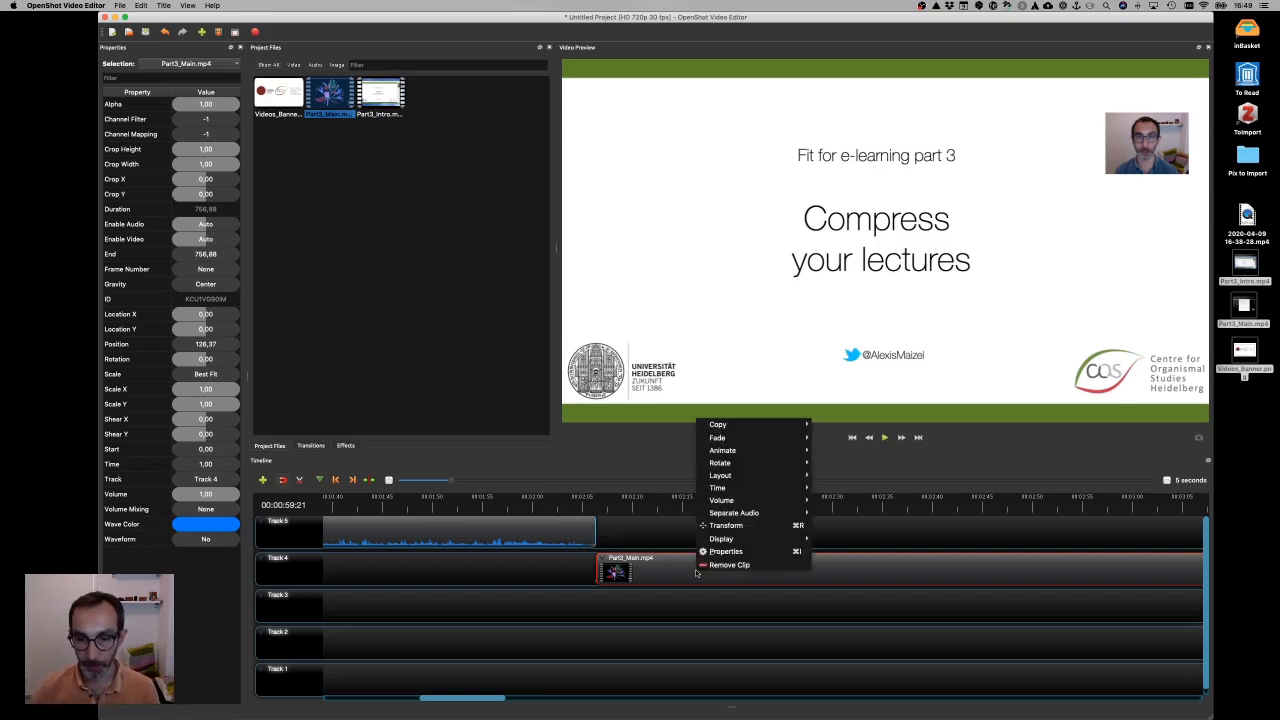
pyautogui.moveTo(760, 539)
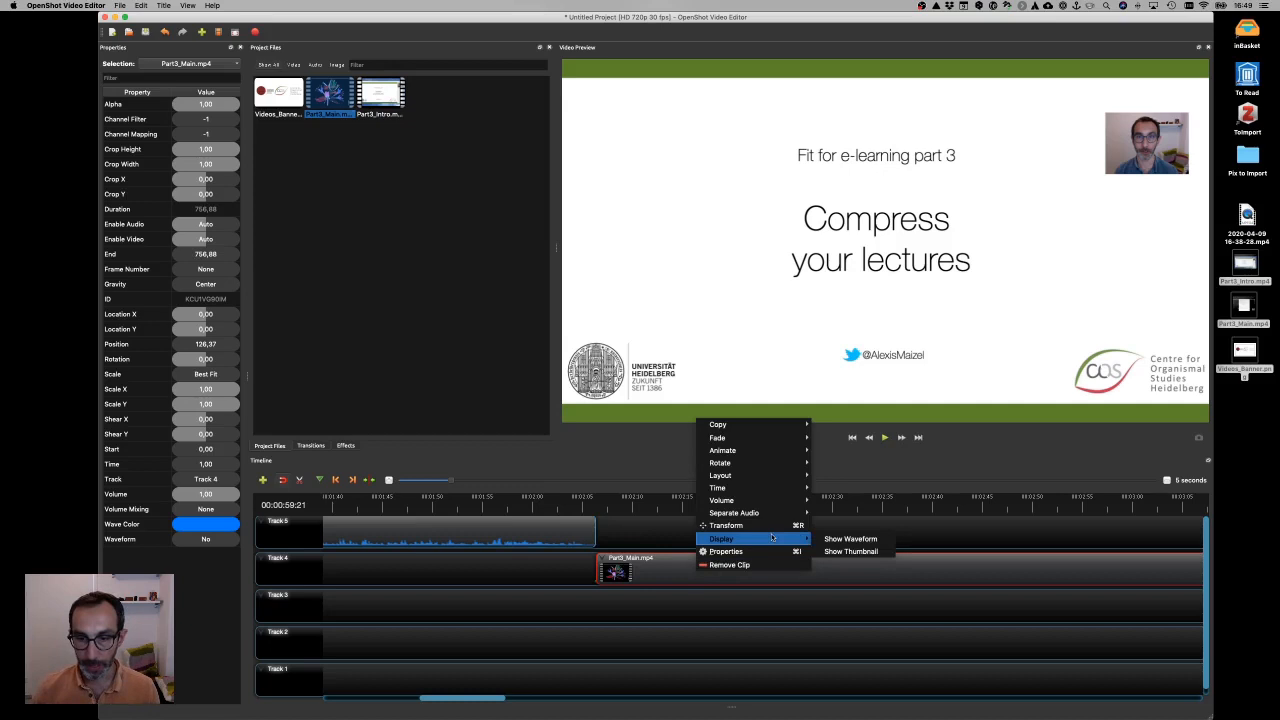
pyautogui.click(846, 539)
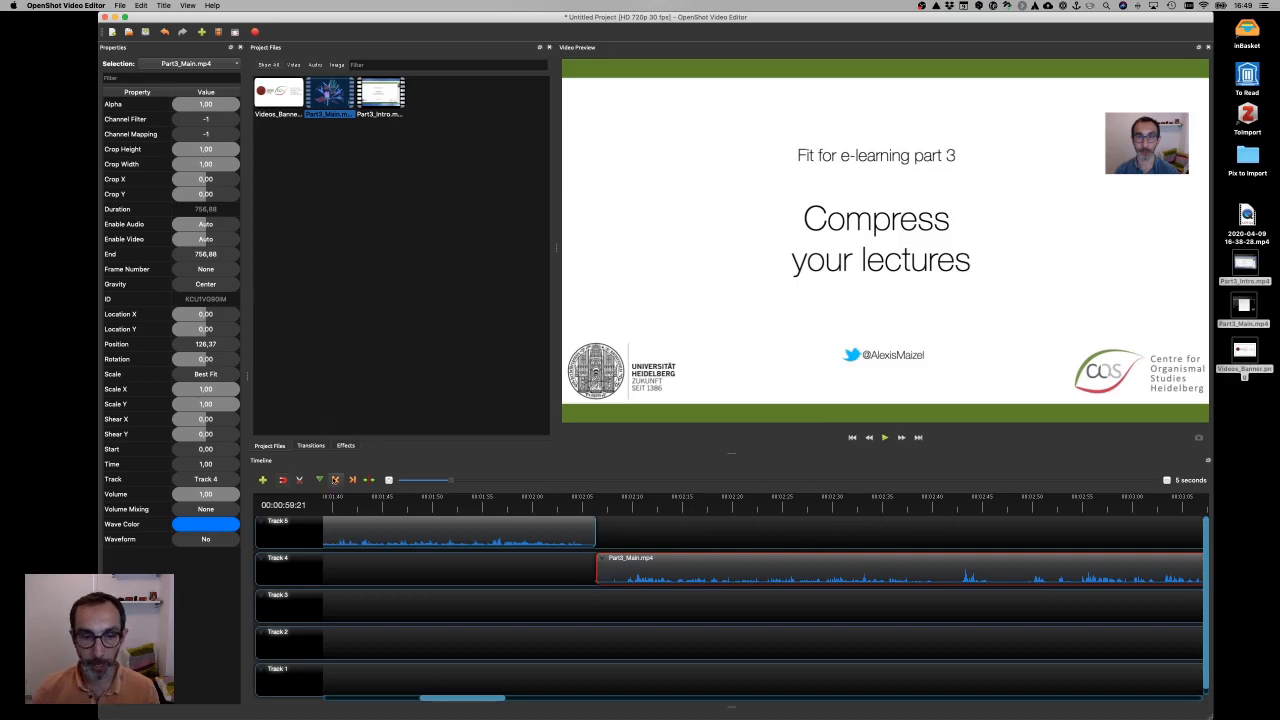
# Trim the silent beginning of Part3_Main.mp4 up to 00:02:10:07 and play back the new start
pyautogui.click(615, 504)
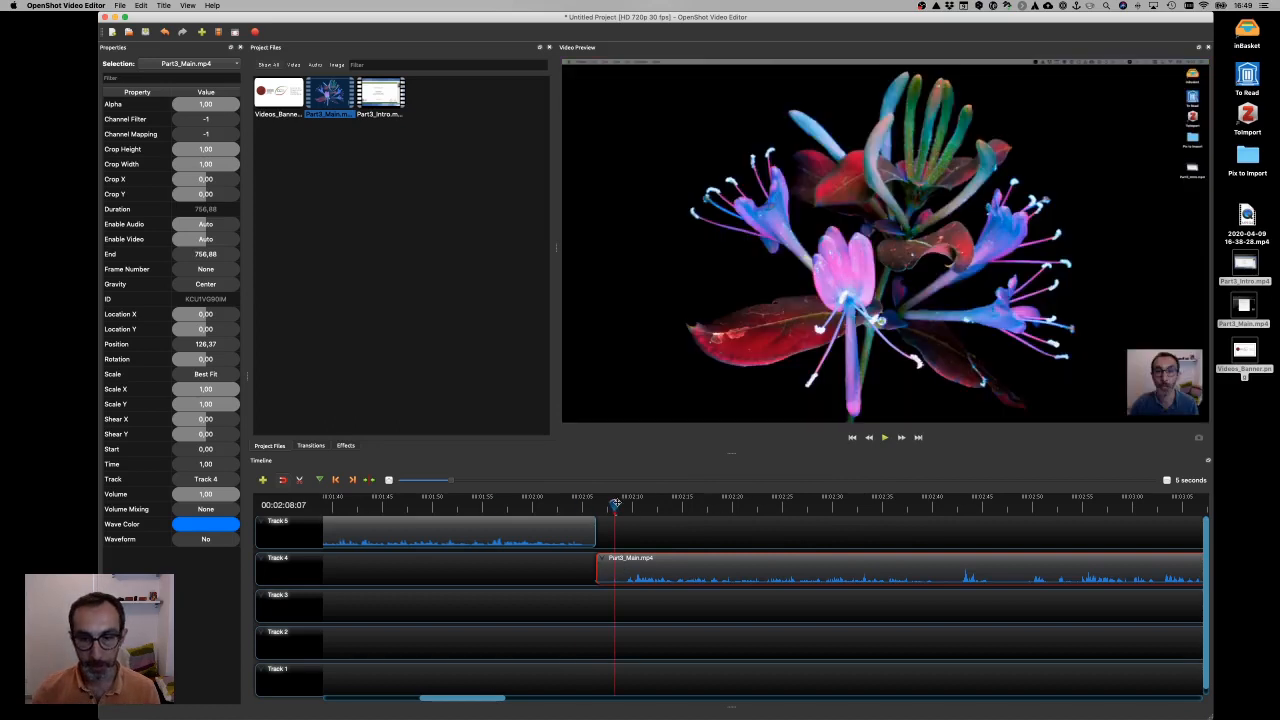
pyautogui.press('space')
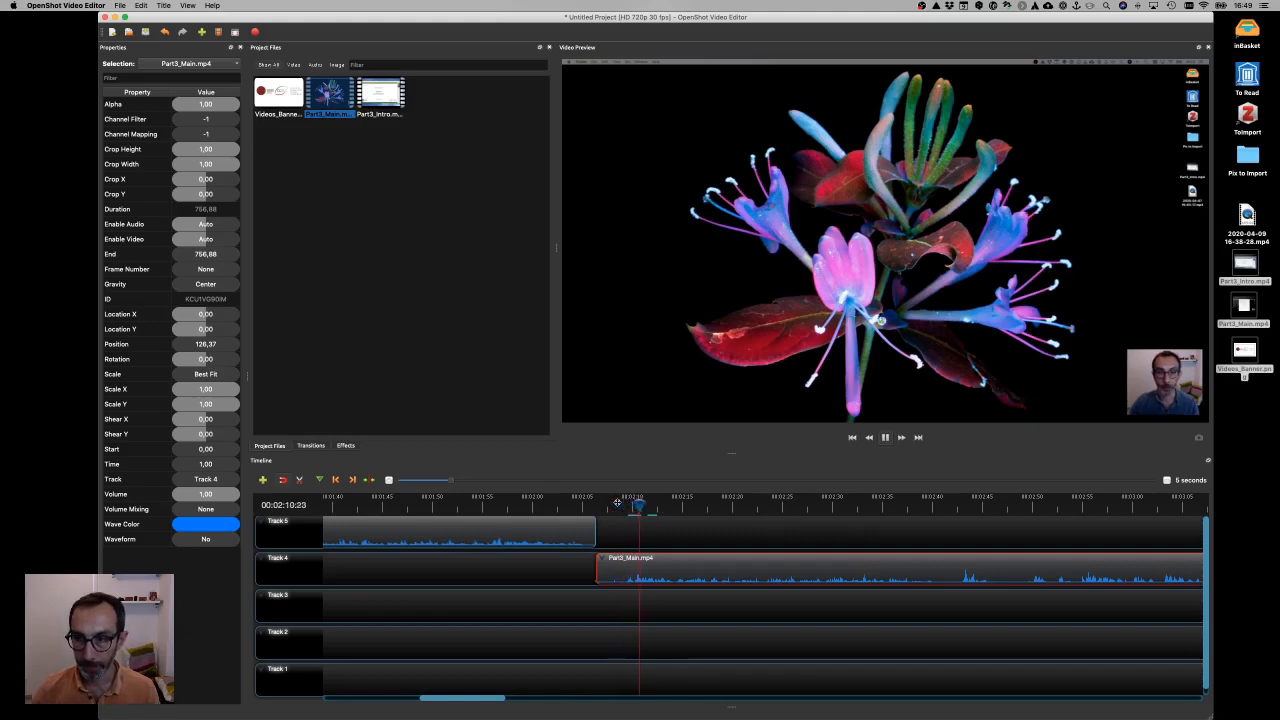
pyautogui.press('space')
pyautogui.moveTo(661, 506); pyautogui.dragTo(635, 505)
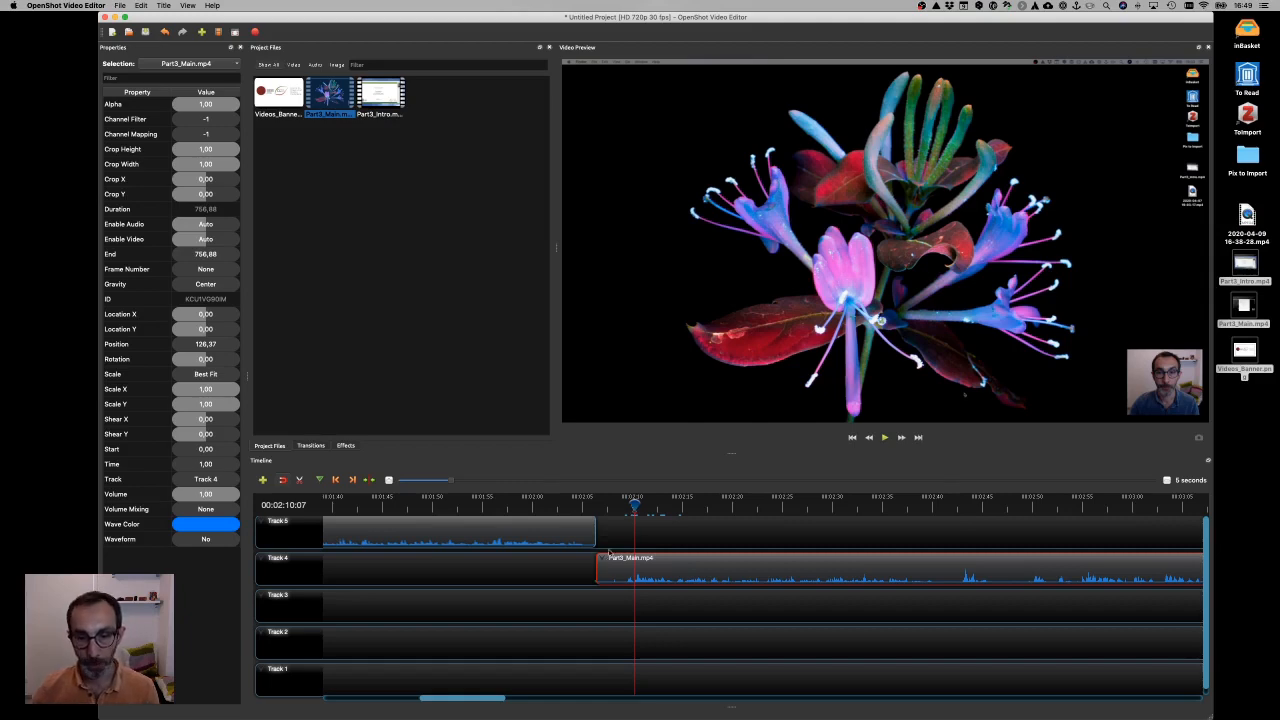
pyautogui.moveTo(595, 567); pyautogui.dragTo(636, 565)
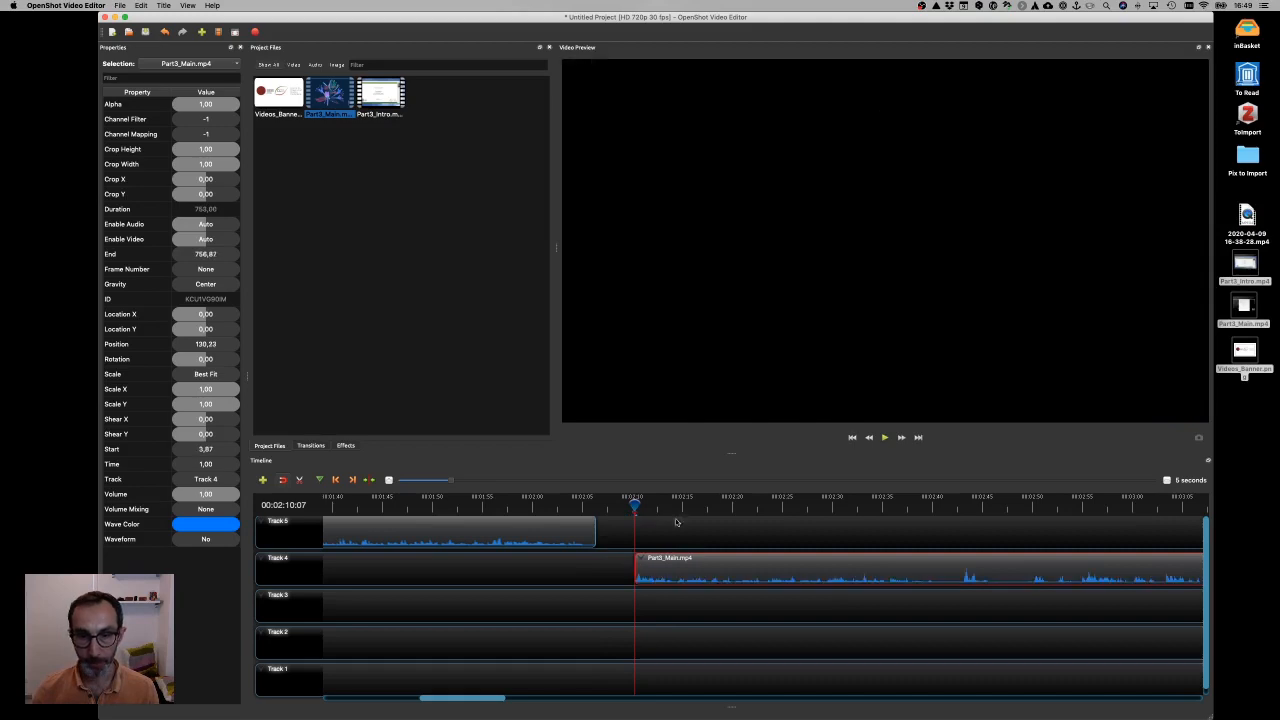
pyautogui.press('space')
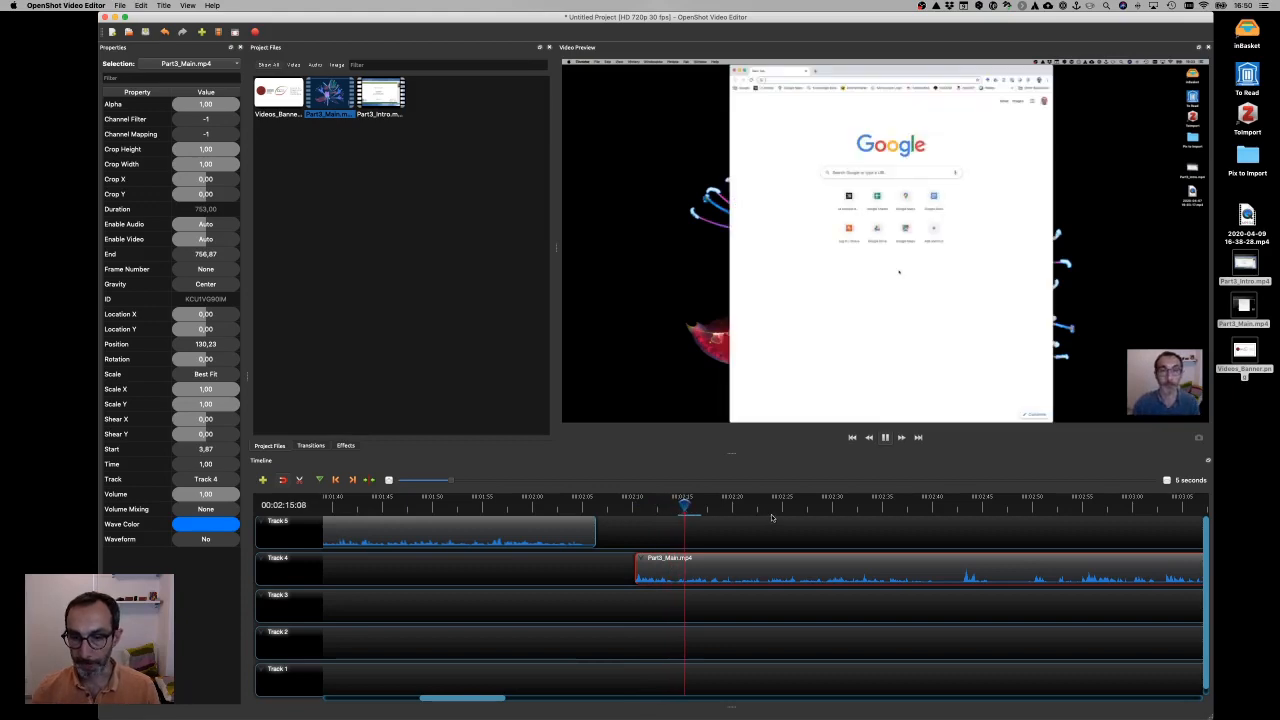
pyautogui.press('space')
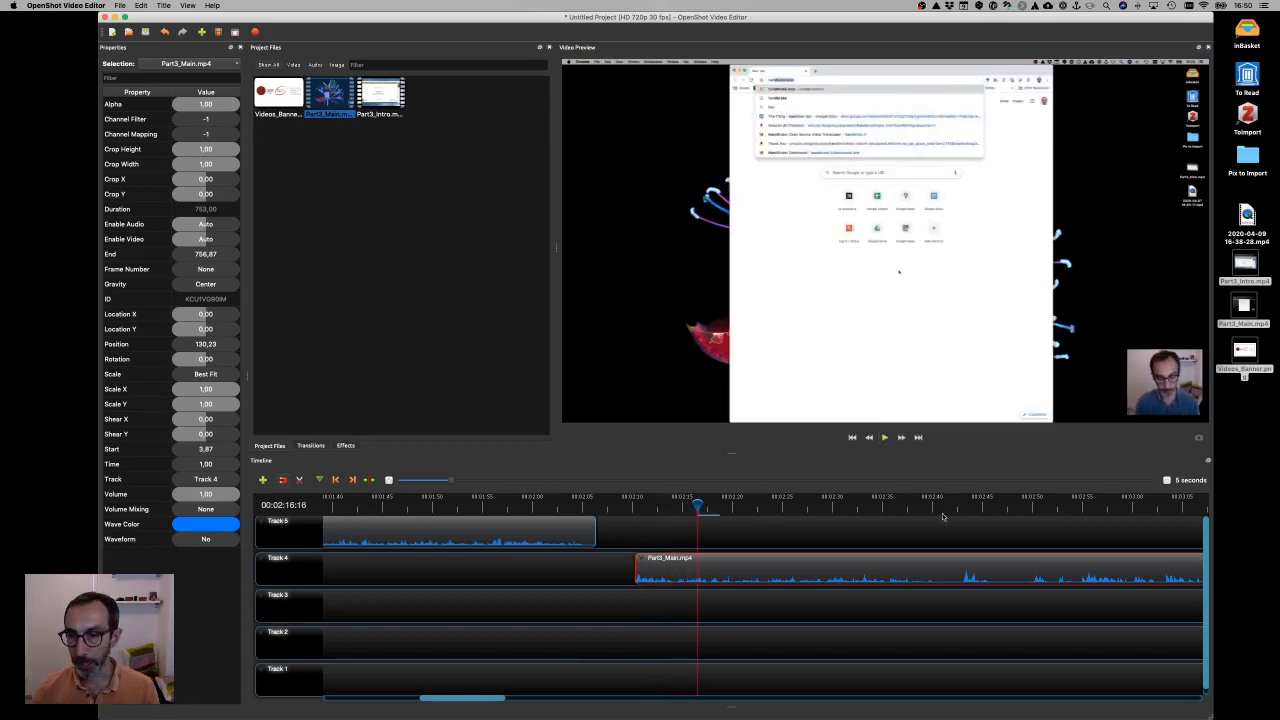
# Slice Part3_Main.mp4 at 00:02:40:04, keeping both sides
pyautogui.click(948, 507)
pyautogui.moveTo(948, 508); pyautogui.dragTo(933, 507)
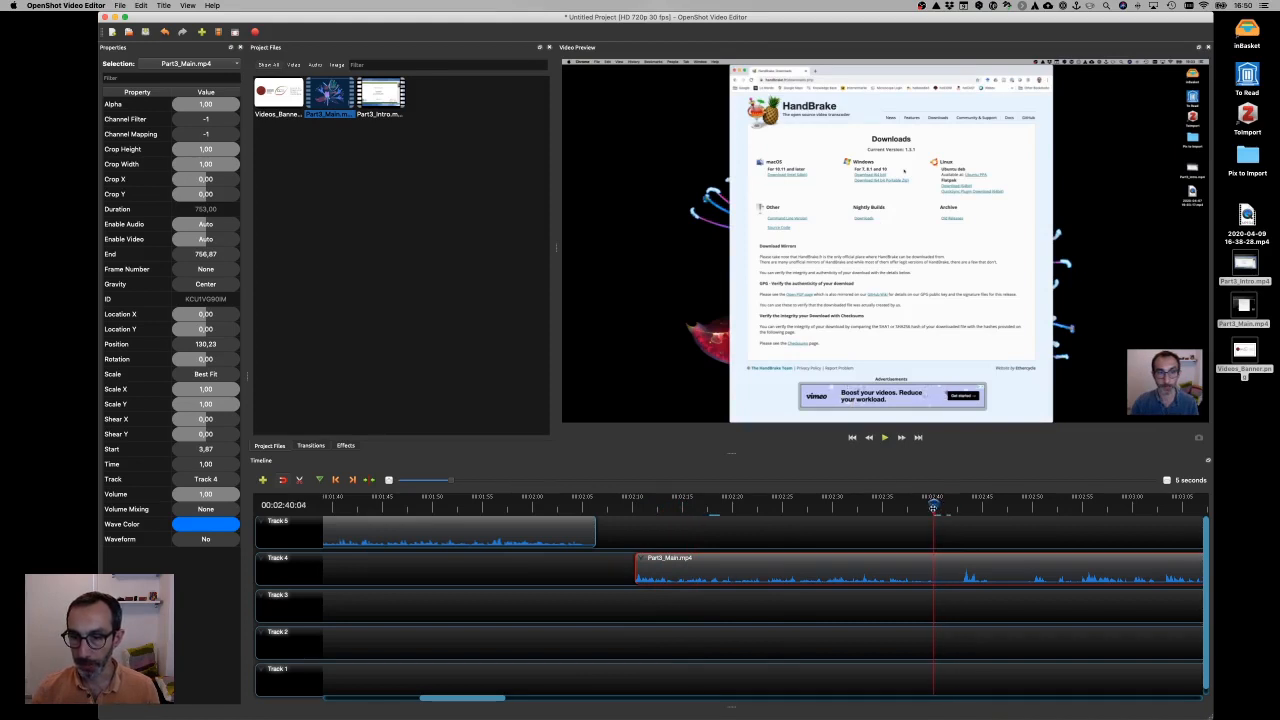
pyautogui.rightClick(933, 507)
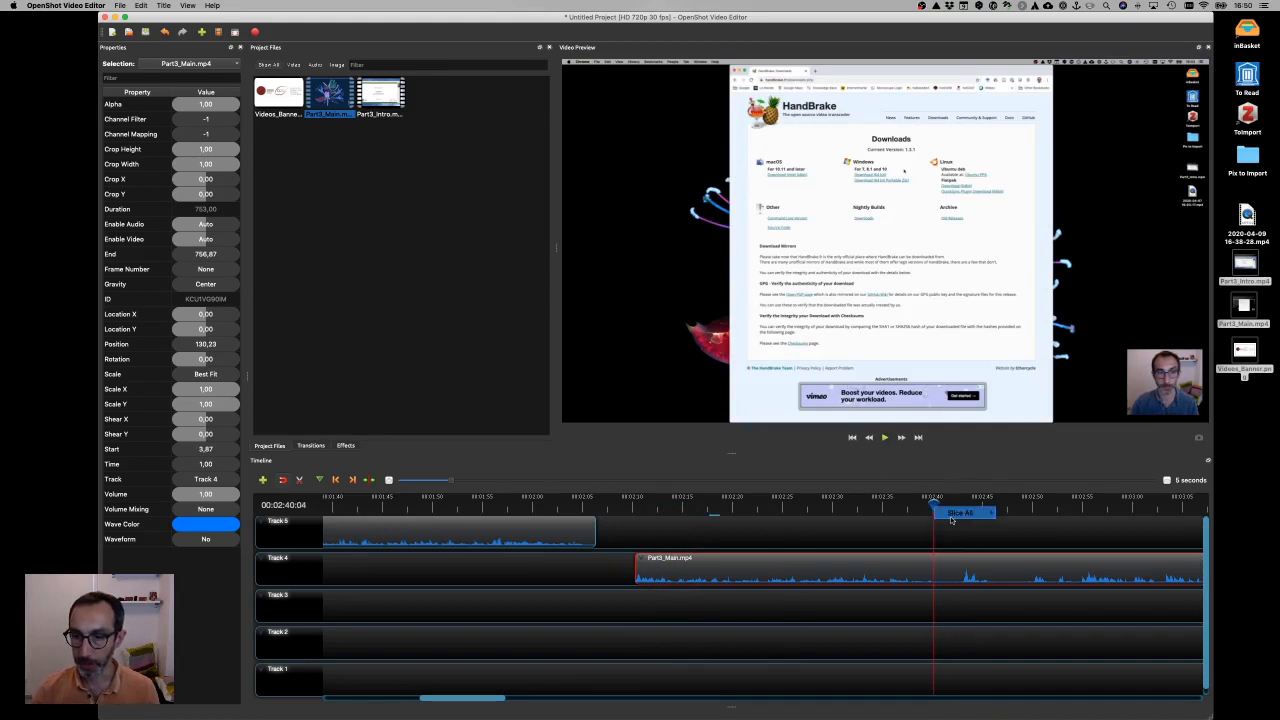
pyautogui.moveTo(952, 517)
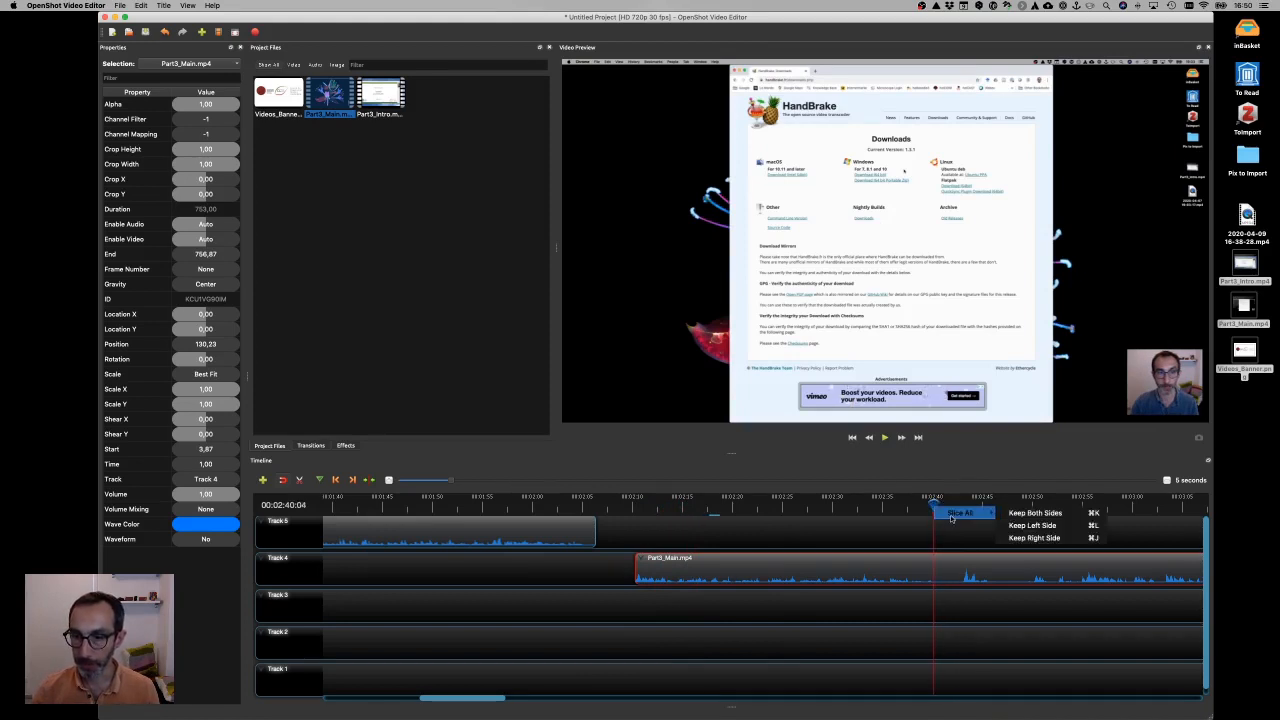
pyautogui.click(1018, 515)
# Find the end of the unwanted passage and slice Part3_Main.mp4 at 00:02:54:25, keeping both sides
pyautogui.hscroll(2, 983, 601)
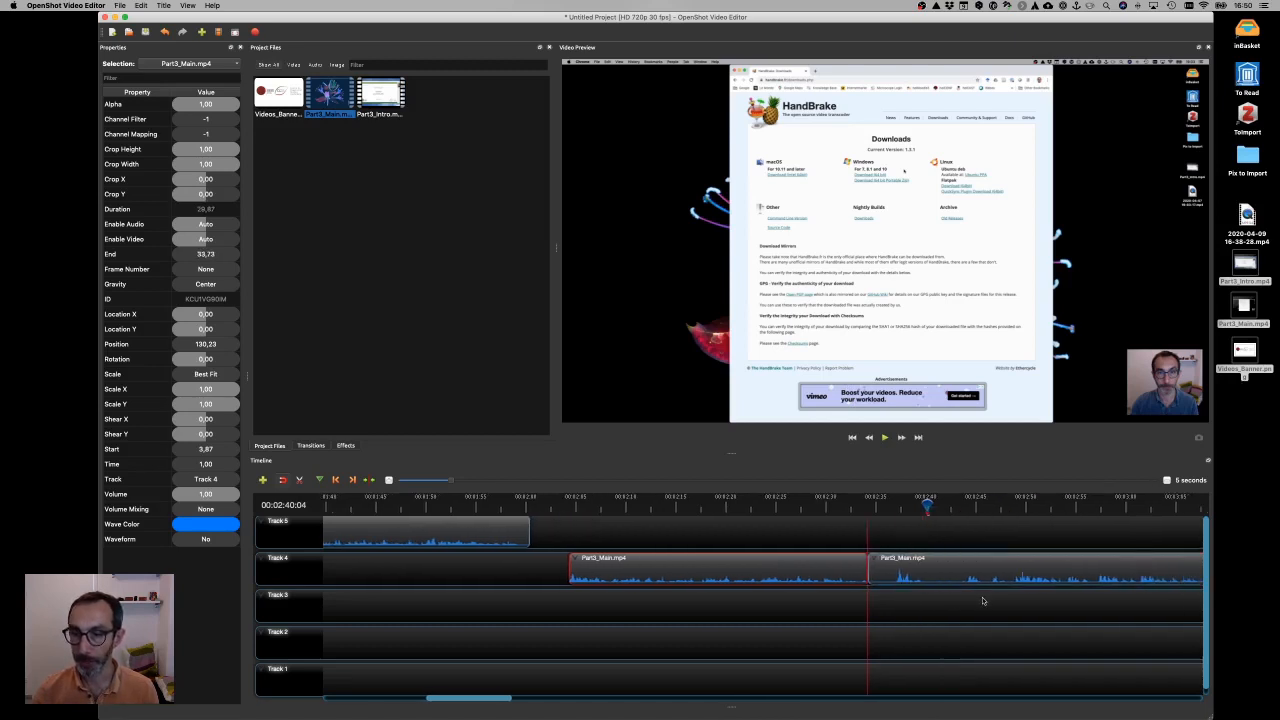
pyautogui.hscroll(3, 983, 601)
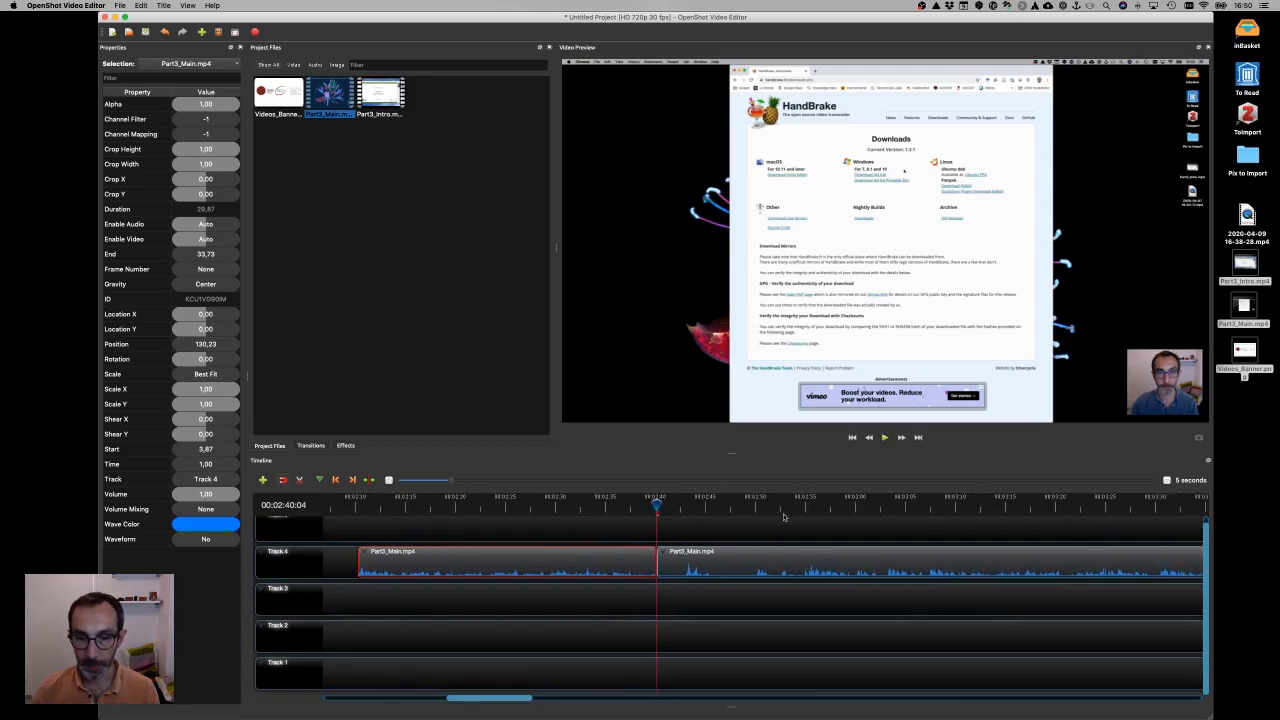
pyautogui.click(666, 504)
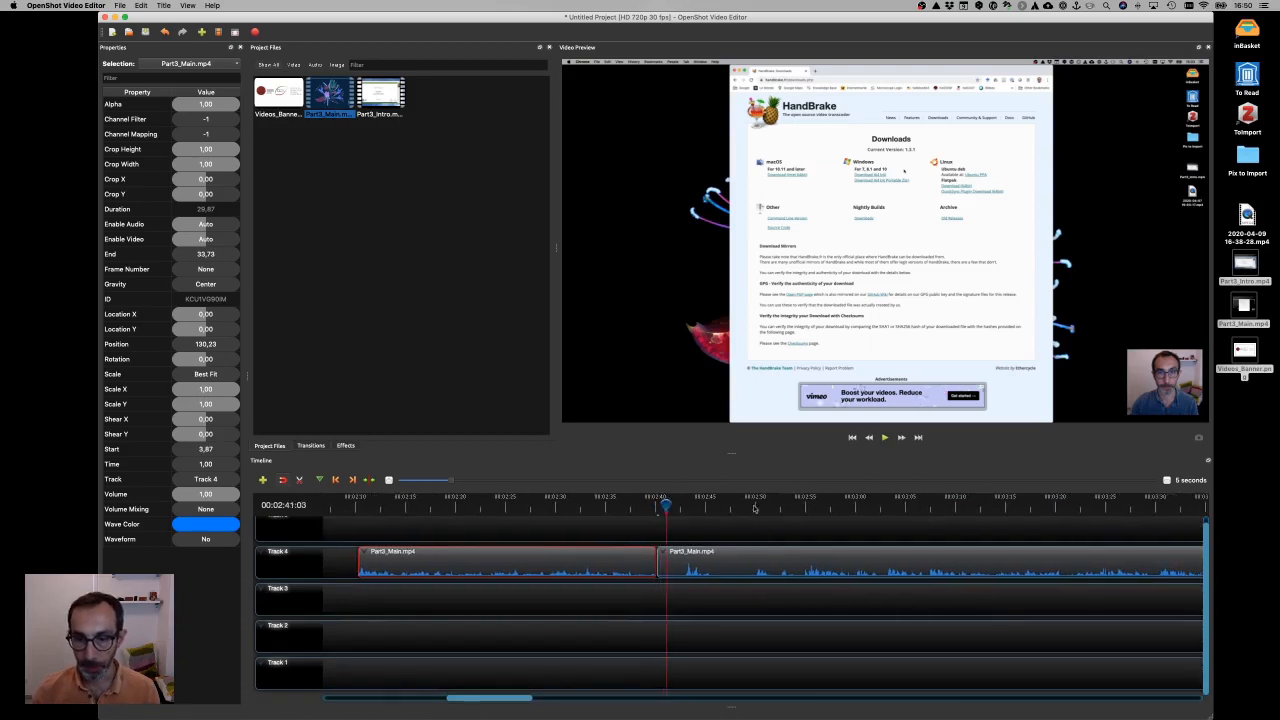
pyautogui.moveTo(770, 507); pyautogui.dragTo(803, 507)
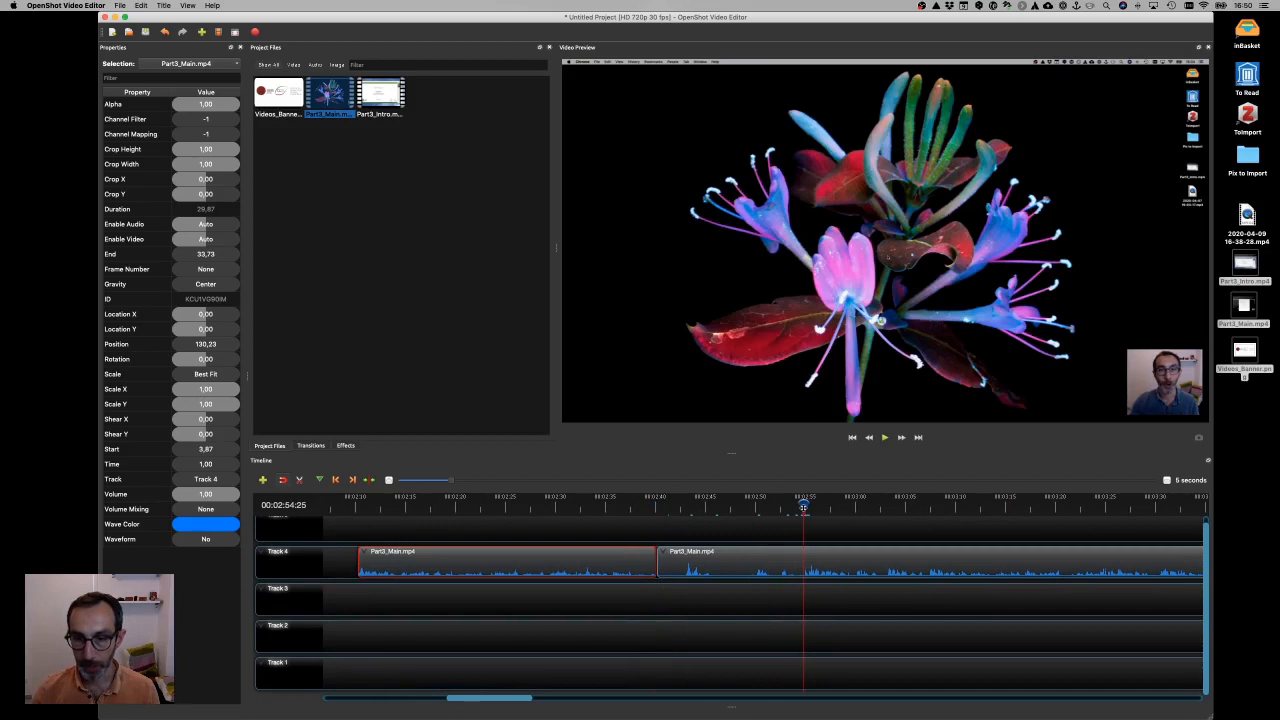
pyautogui.rightClick(804, 506)
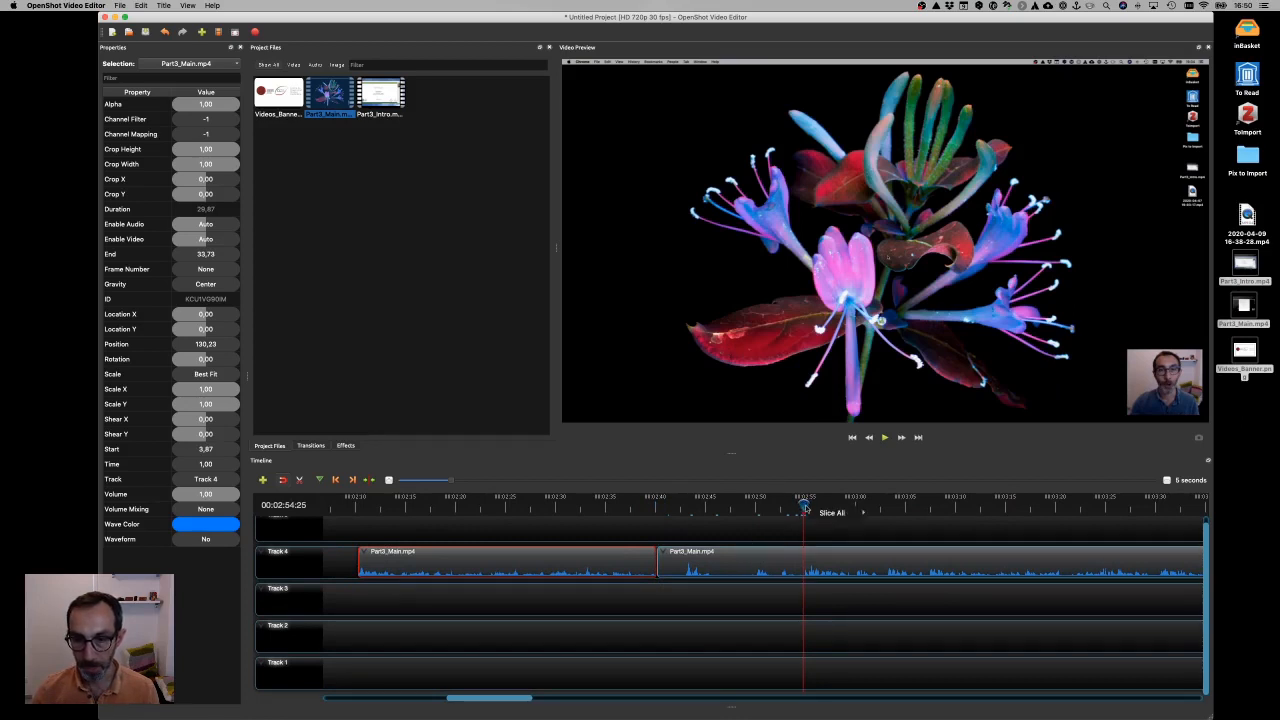
pyautogui.moveTo(855, 513)
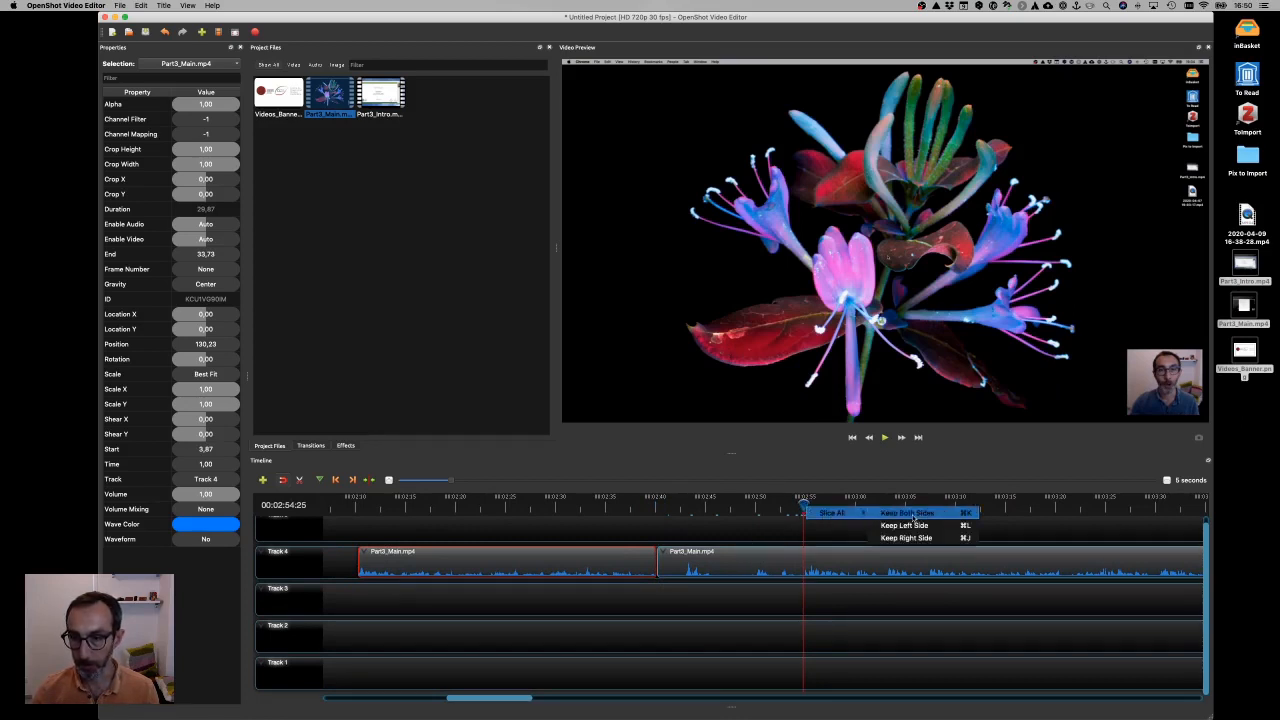
pyautogui.click(912, 514)
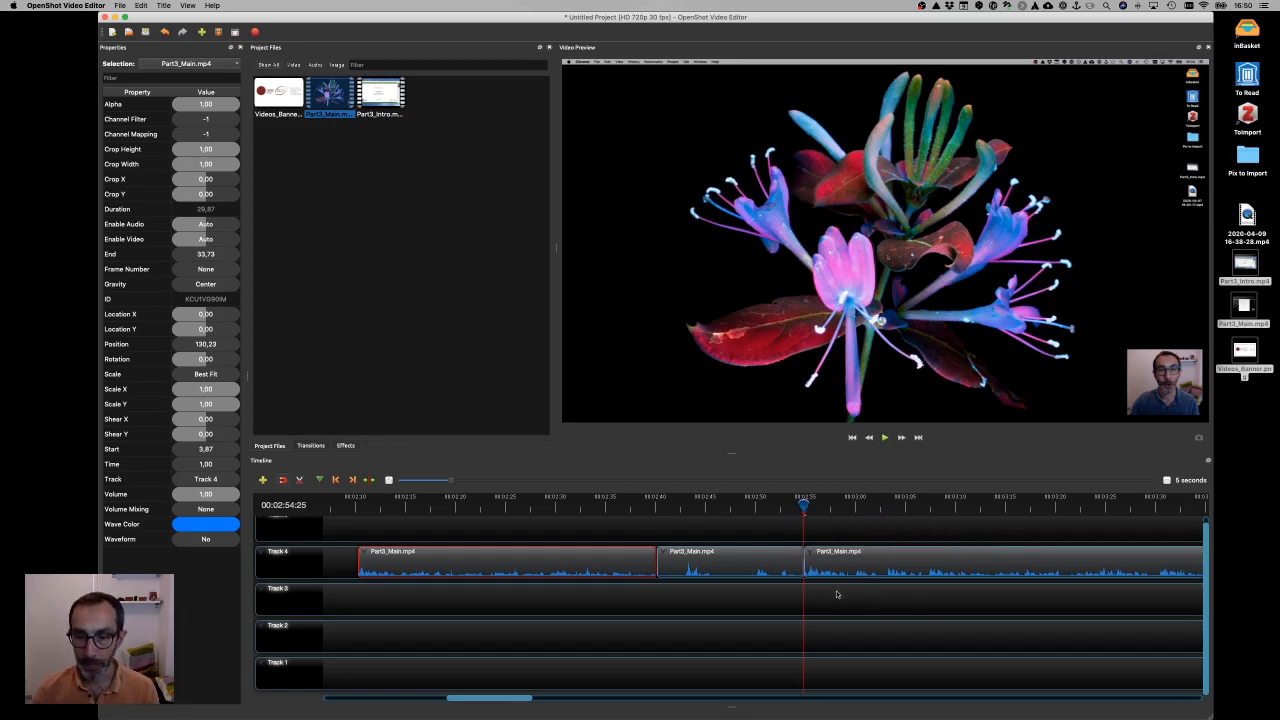
# Delete the middle Part3_Main.mp4 segment between the two cuts on Track 4
pyautogui.click(815, 605)
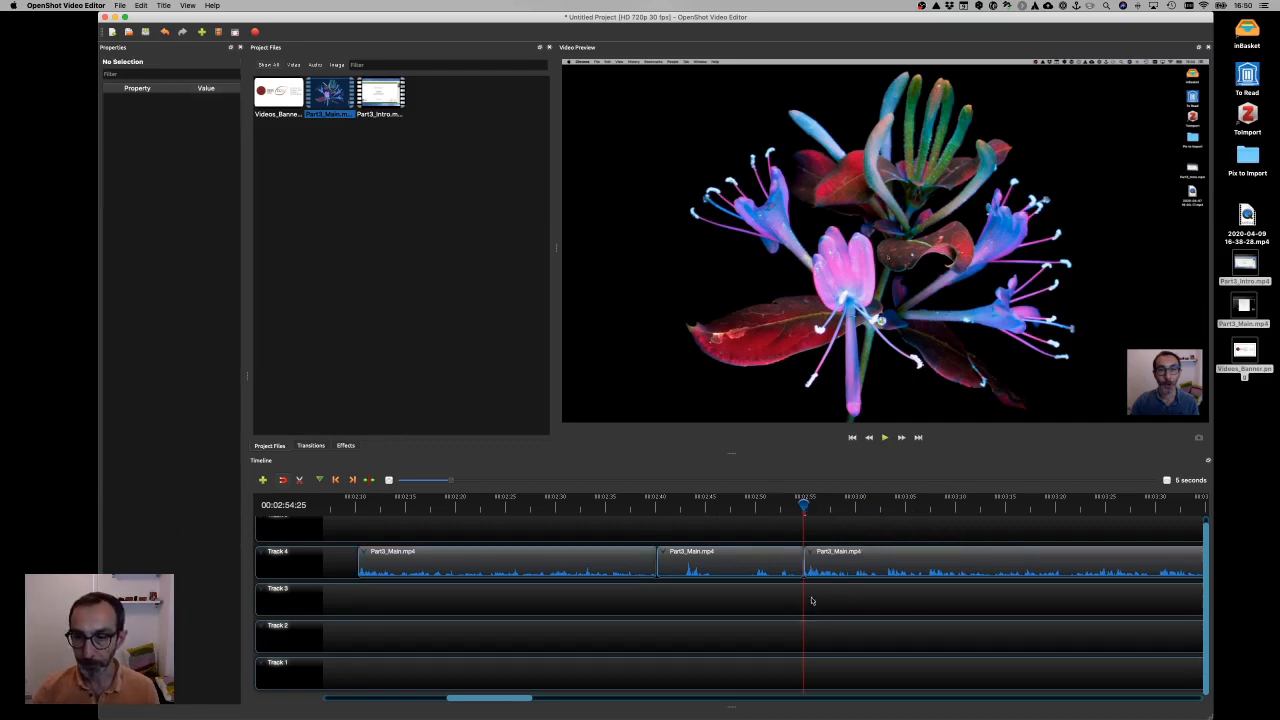
pyautogui.click(766, 565)
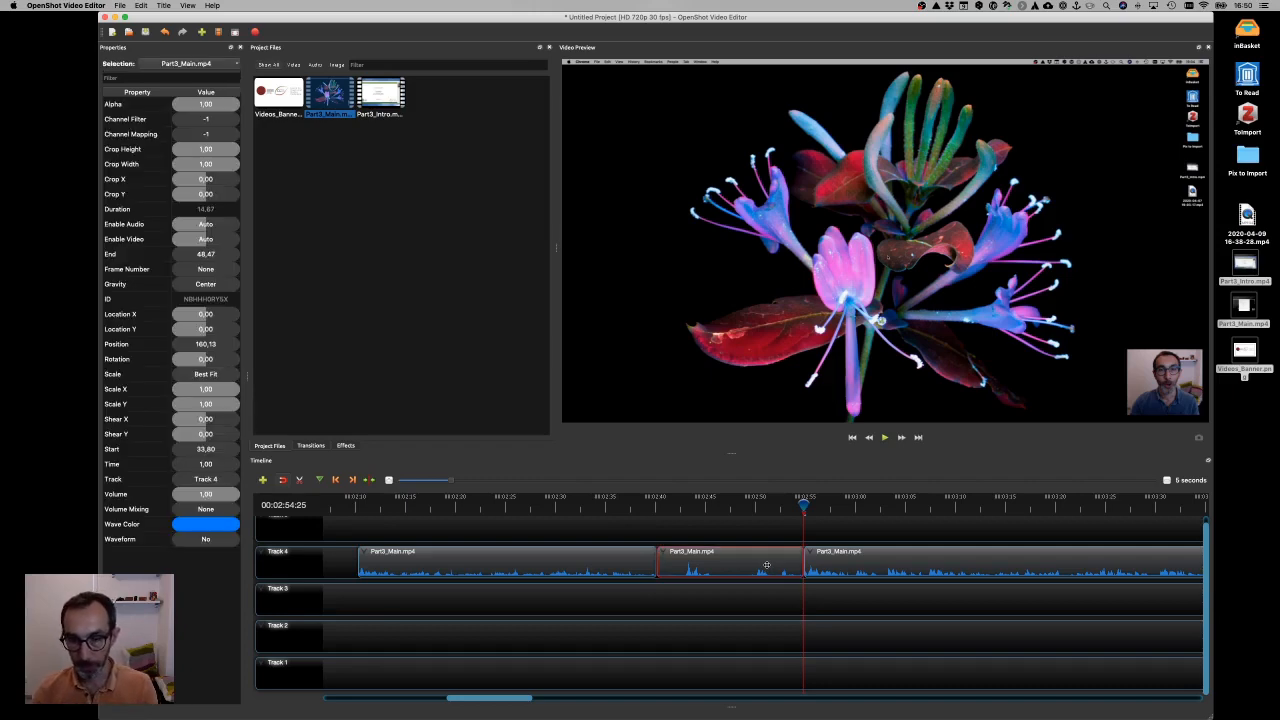
pyautogui.rightClick(766, 565)
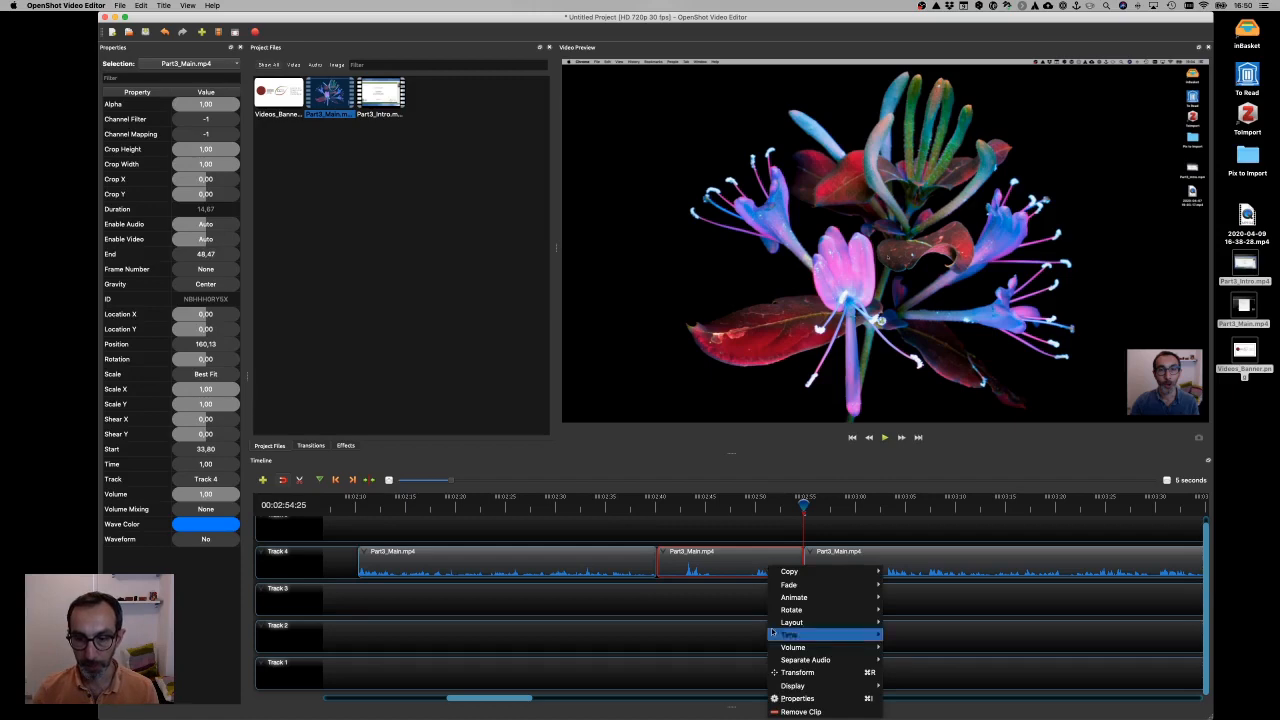
pyautogui.press('Escape')
pyautogui.press('Delete')
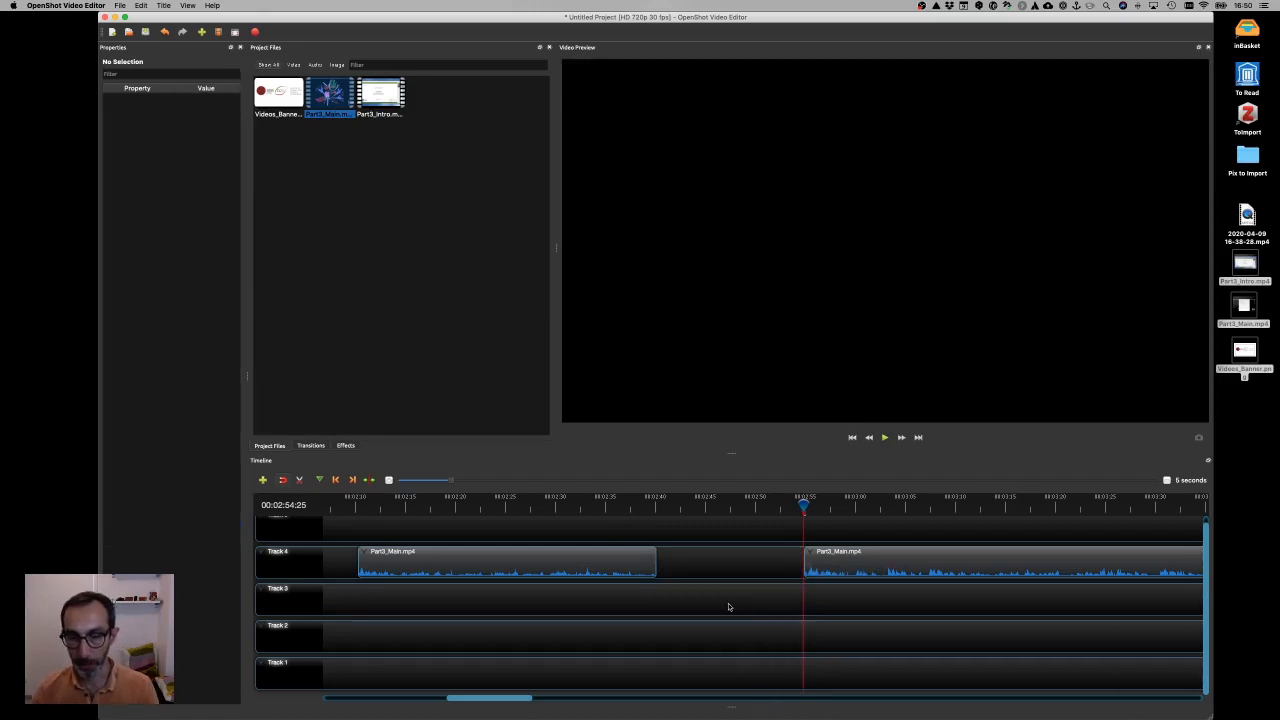
# Move the remaining Part3_Main.mp4 segment to about 160.10 to close the gap, and play through the join
pyautogui.moveTo(970, 558); pyautogui.dragTo(821, 553)
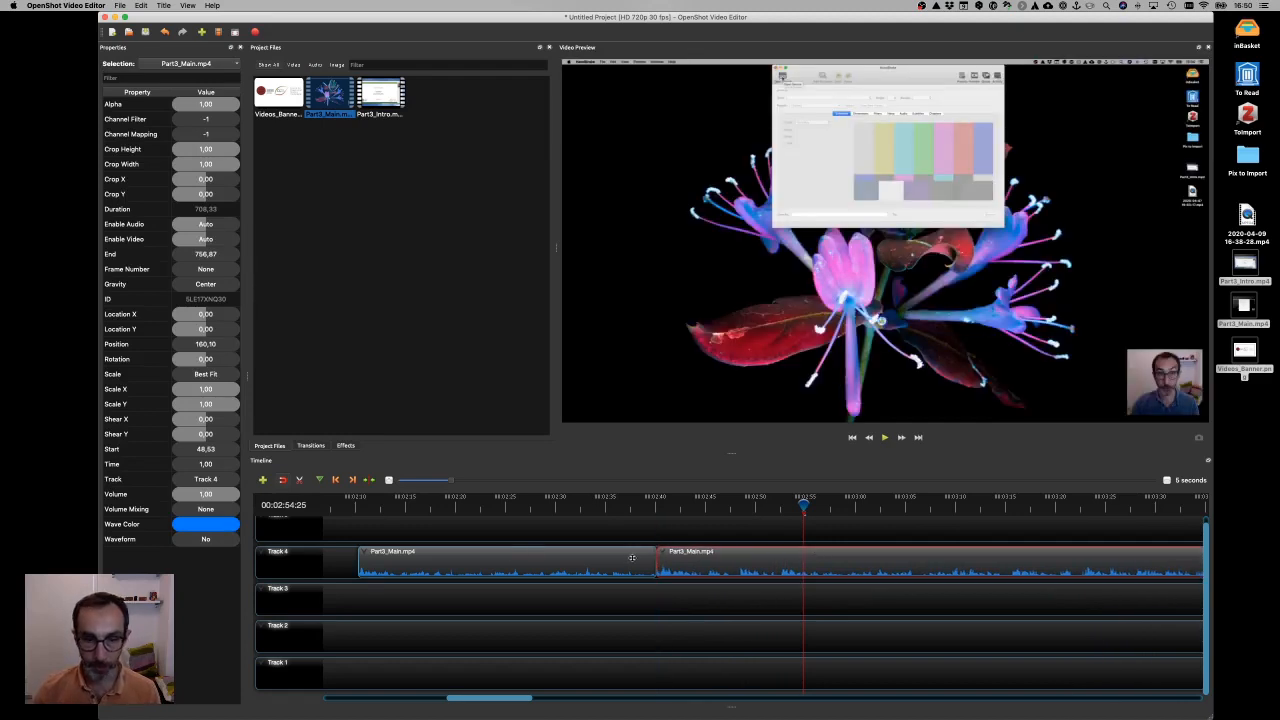
pyautogui.moveTo(804, 505); pyautogui.dragTo(640, 508)
pyautogui.press('space')
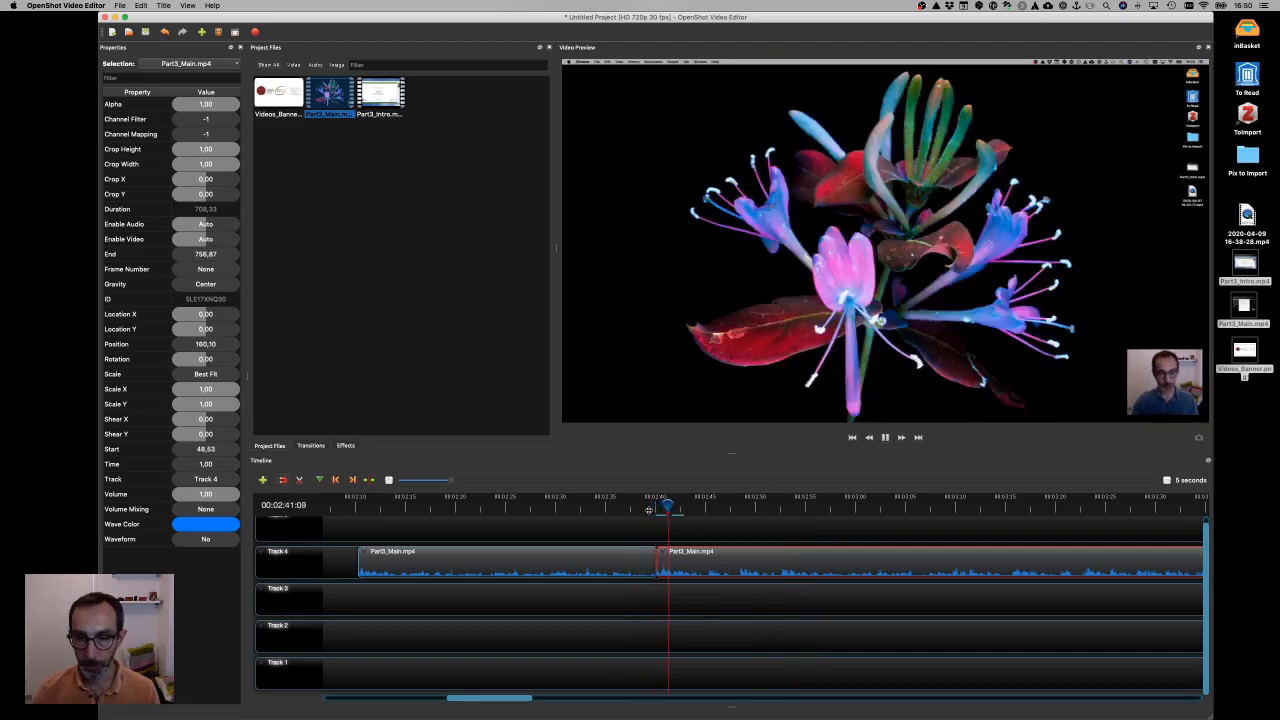
pyautogui.press('space')
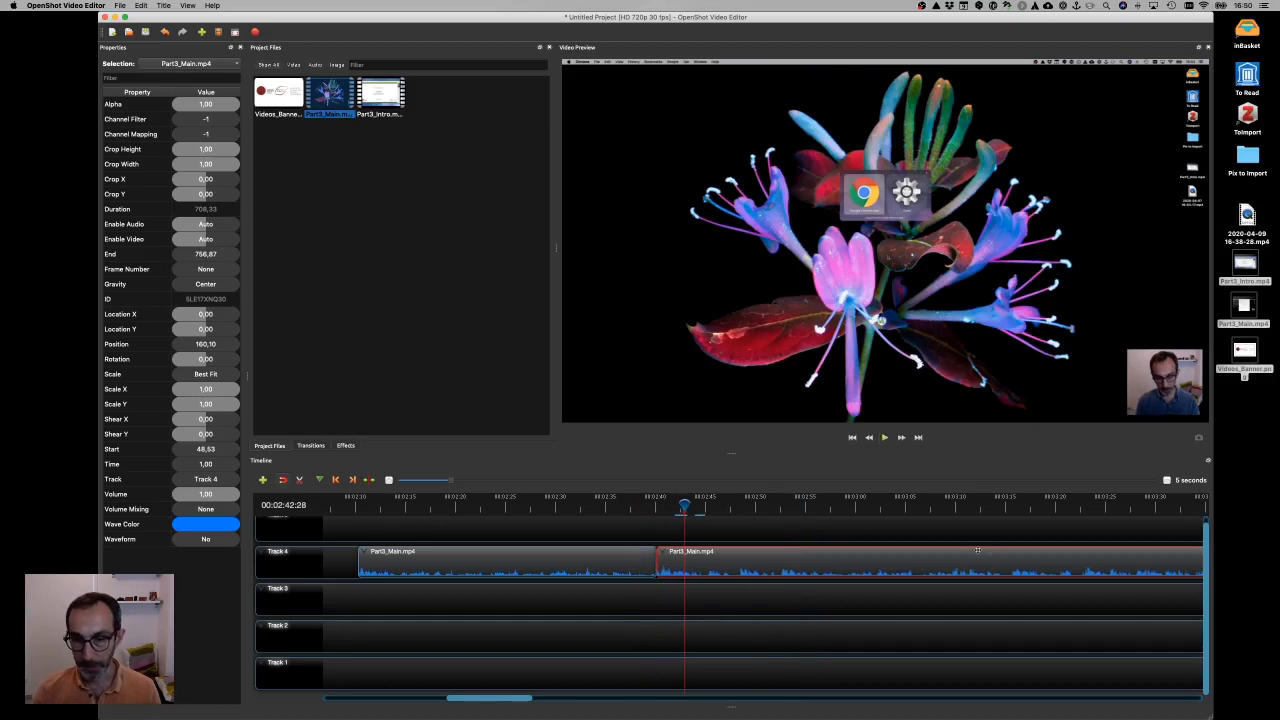
# Slice Part3_Main.mp4 at 00:02:58:16 on Track 4 and delete the segment after the cut
pyautogui.click(842, 505)
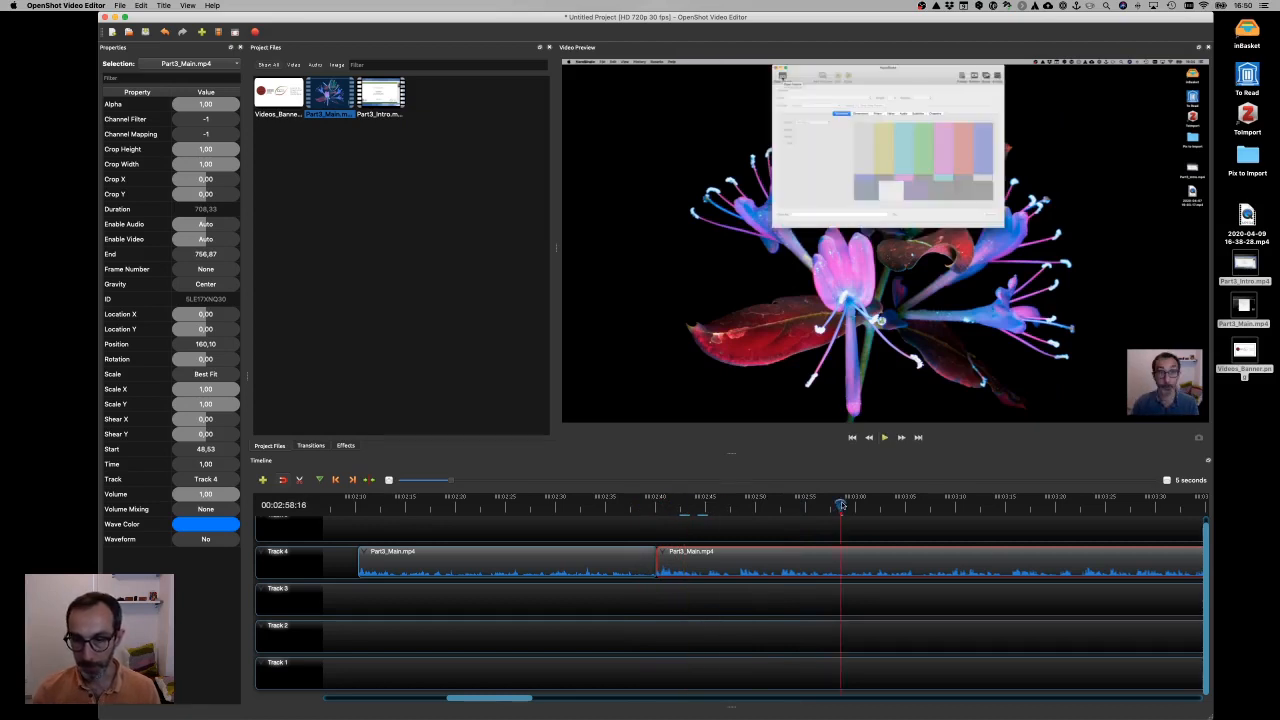
pyautogui.hotkey('ctrl', 'k')
pyautogui.rightClick(882, 563)
pyautogui.click(869, 564)
pyautogui.click(895, 620)
pyautogui.rightClick(904, 560)
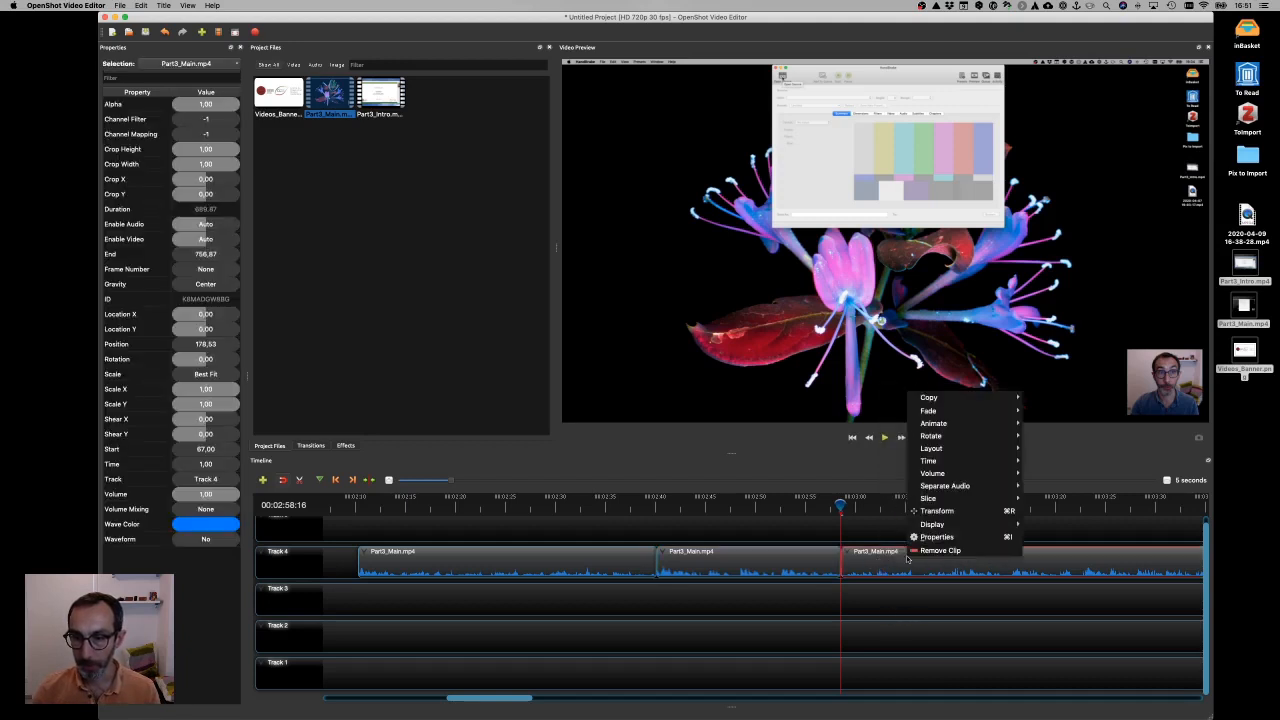
pyautogui.click(937, 552)
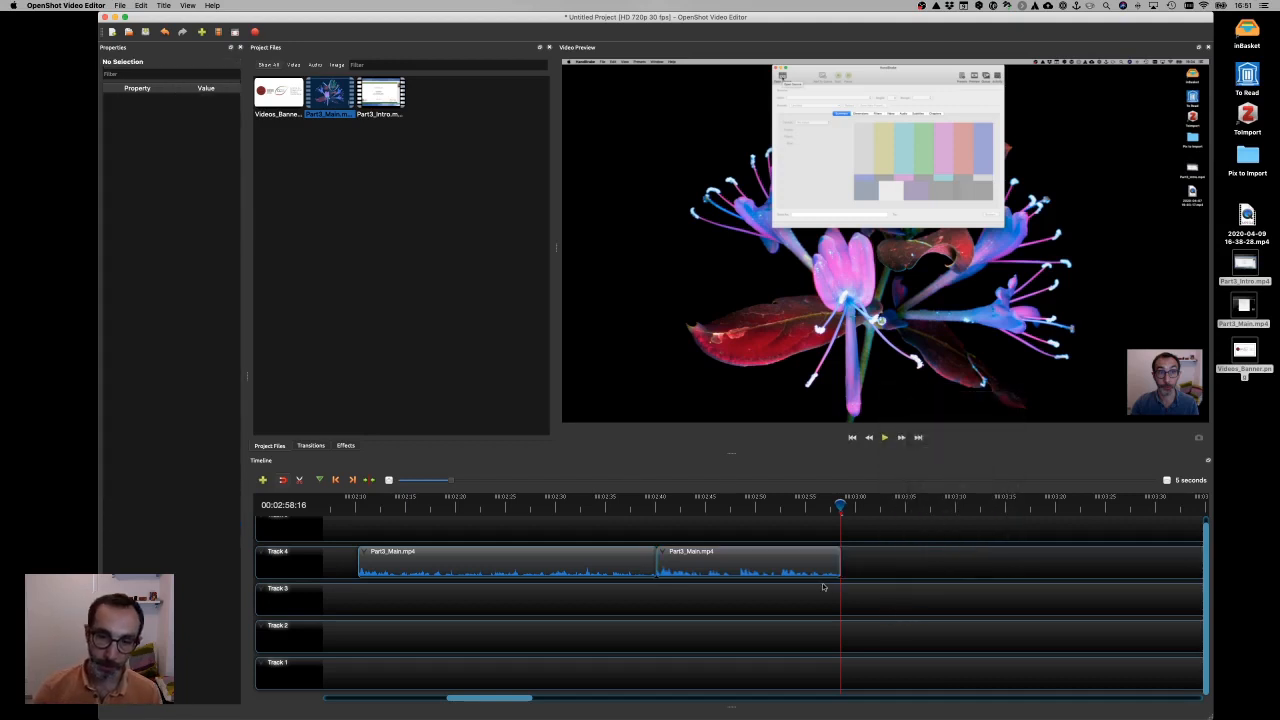
# Move both remaining Part3_Main.mp4 segments together from Track 4 to Track 5, directly after the end of Part3_Intro.mp4
pyautogui.hscroll(-4, 823, 587)
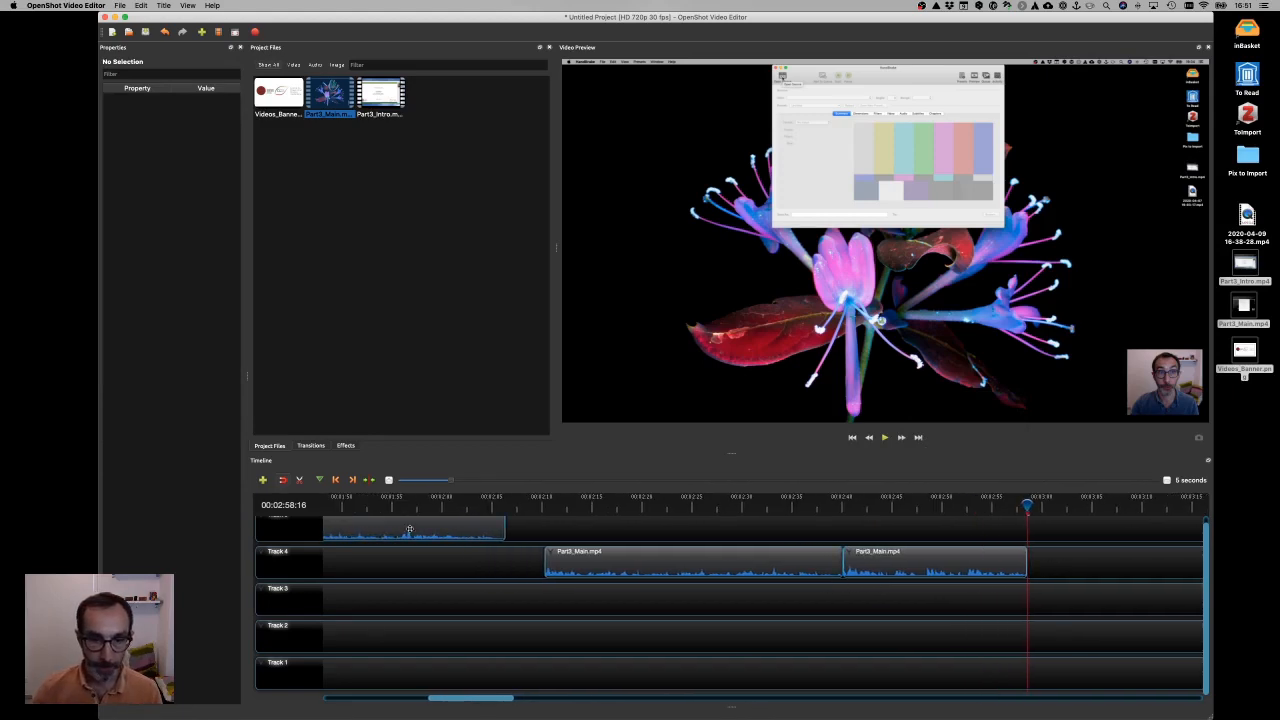
pyautogui.scroll(1, 592, 577)
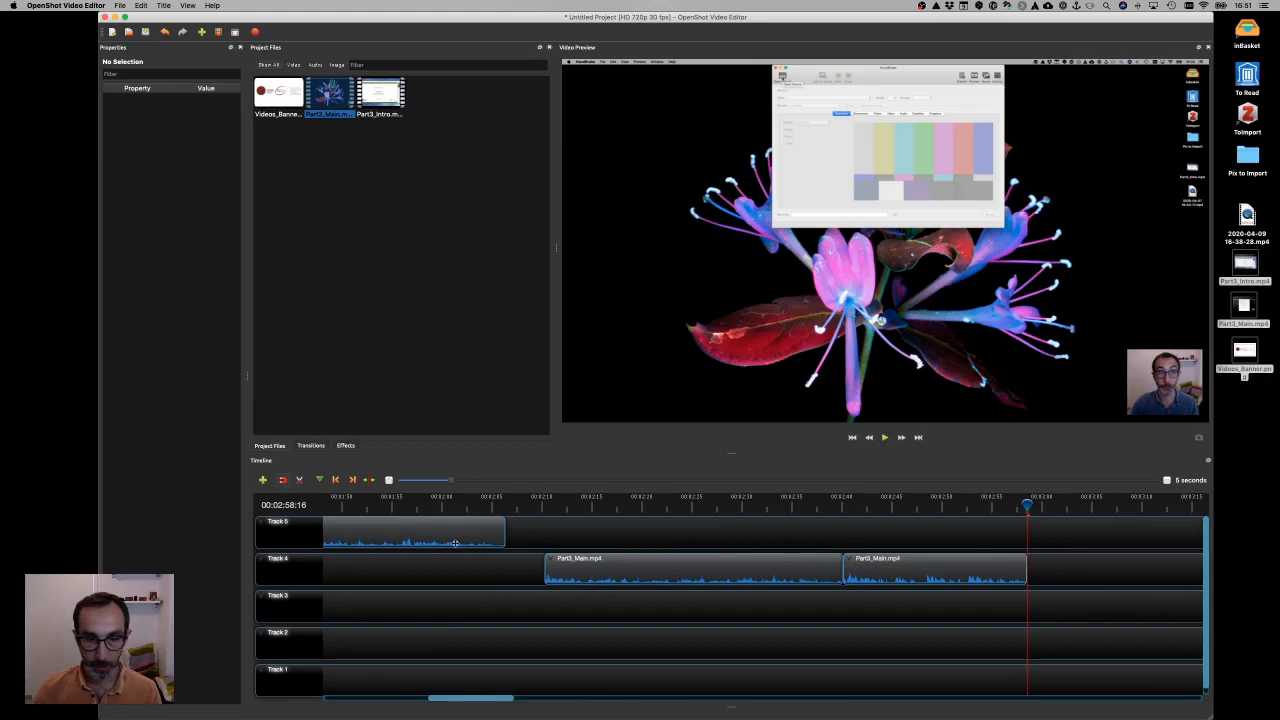
pyautogui.moveTo(1027, 505); pyautogui.dragTo(557, 505)
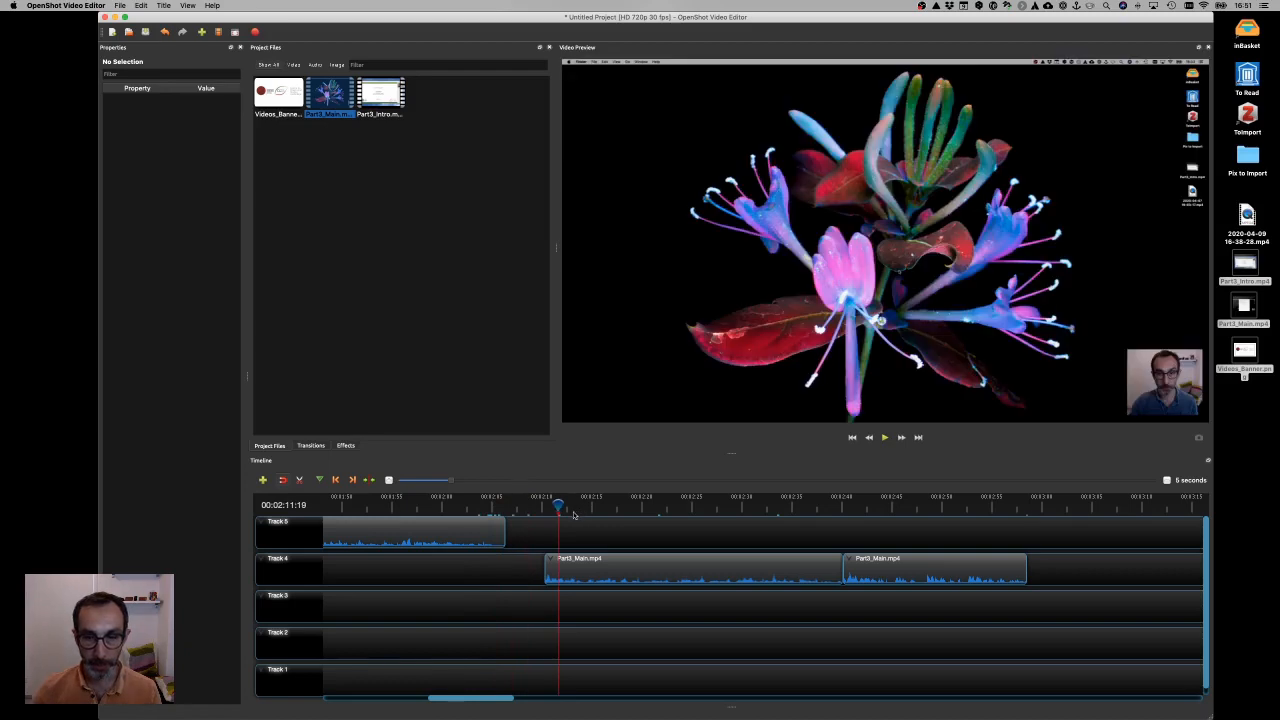
pyautogui.moveTo(1091, 577); pyautogui.dragTo(540, 581)
pyautogui.moveTo(745, 574); pyautogui.dragTo(690, 543)
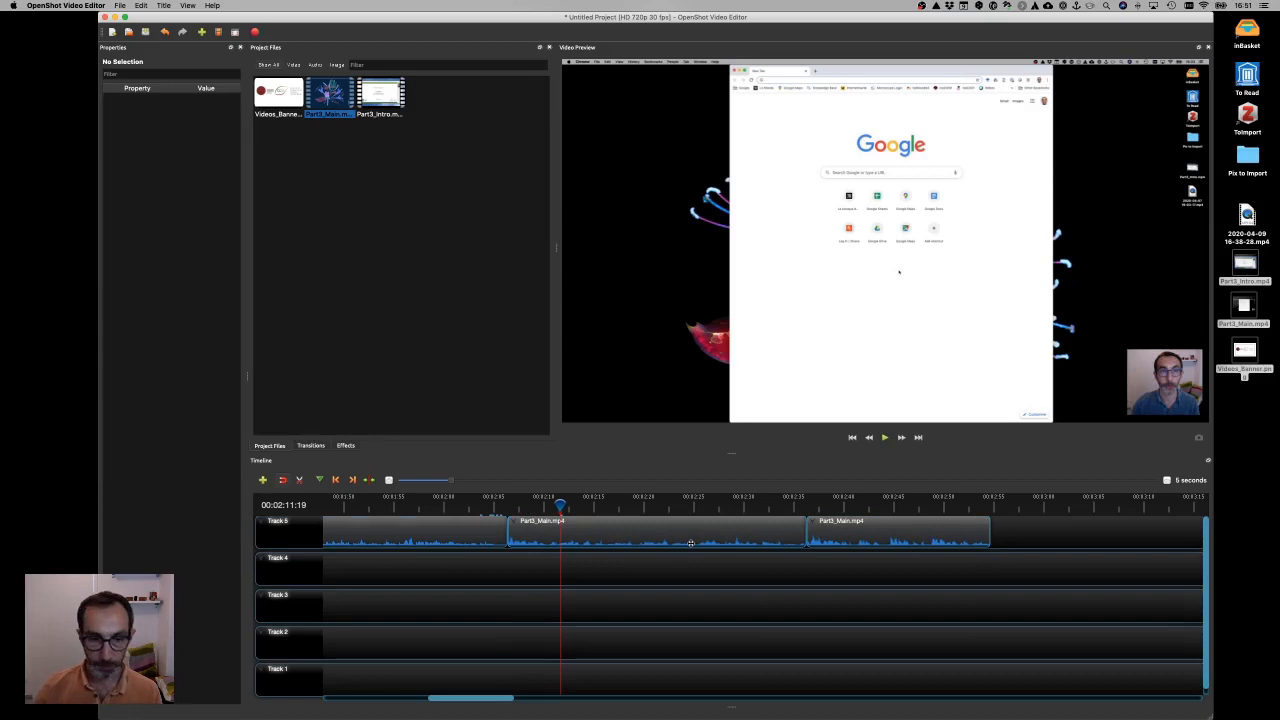
# Shift the first Part3_Main.mp4 segment to 125.30 so it overlaps Part3_Intro.mp4 with a fade transition, and play through the join
pyautogui.moveTo(557, 505); pyautogui.dragTo(484, 510)
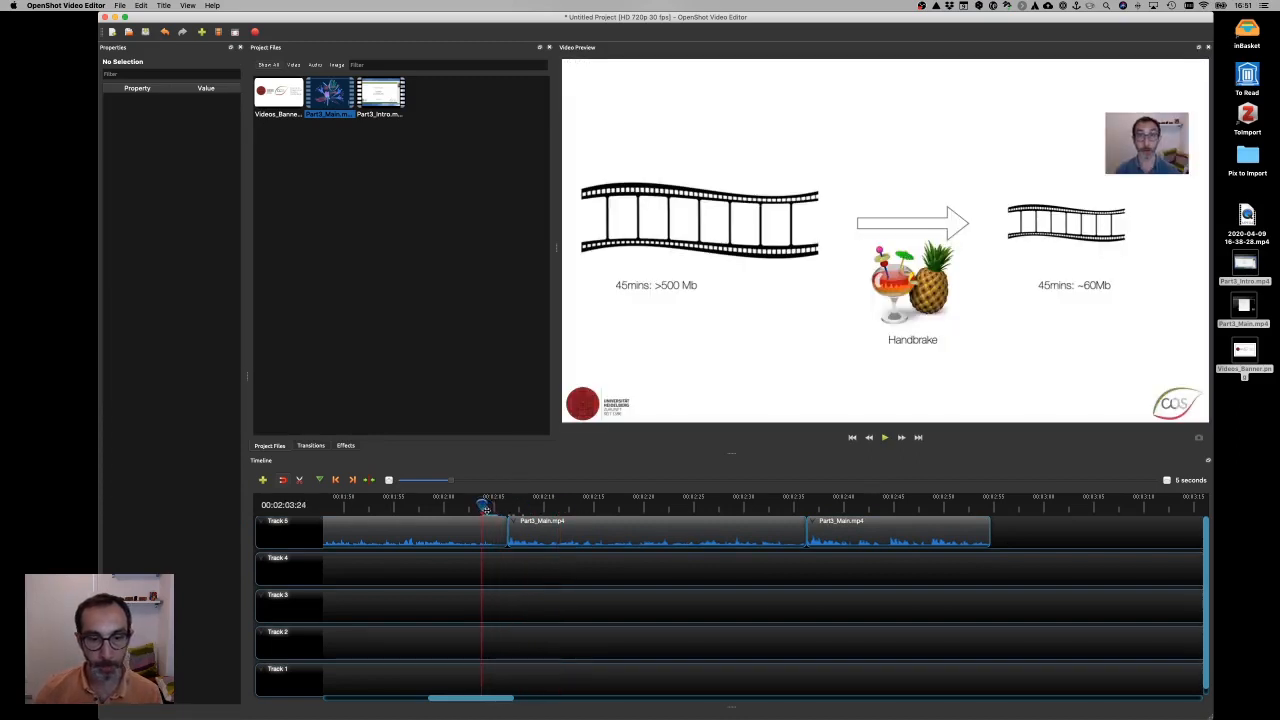
pyautogui.click(302, 447)
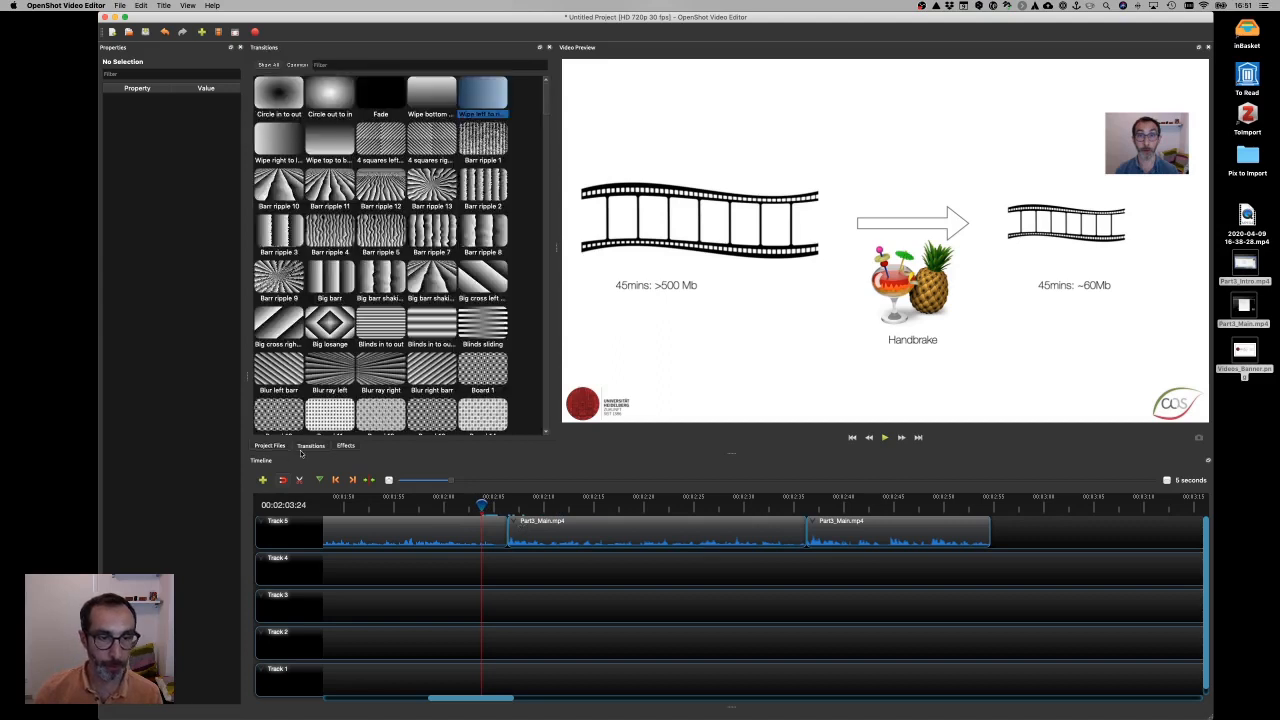
pyautogui.click(516, 537)
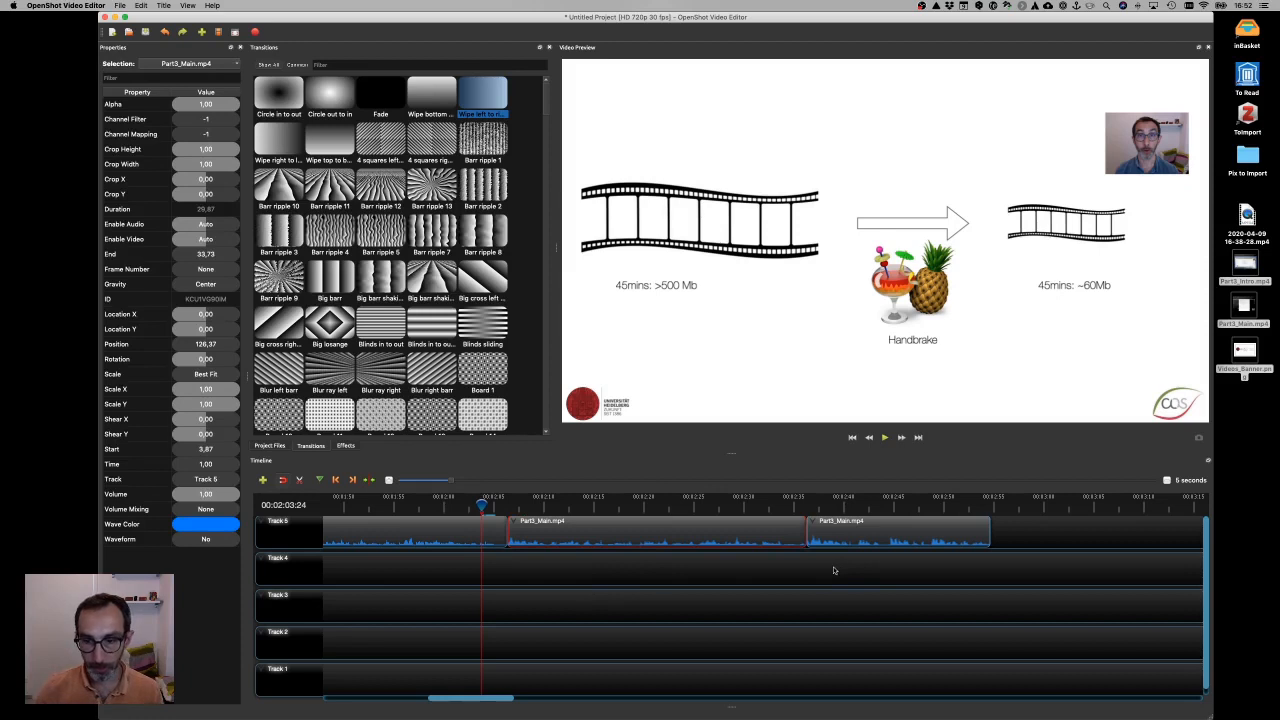
pyautogui.click(642, 531)
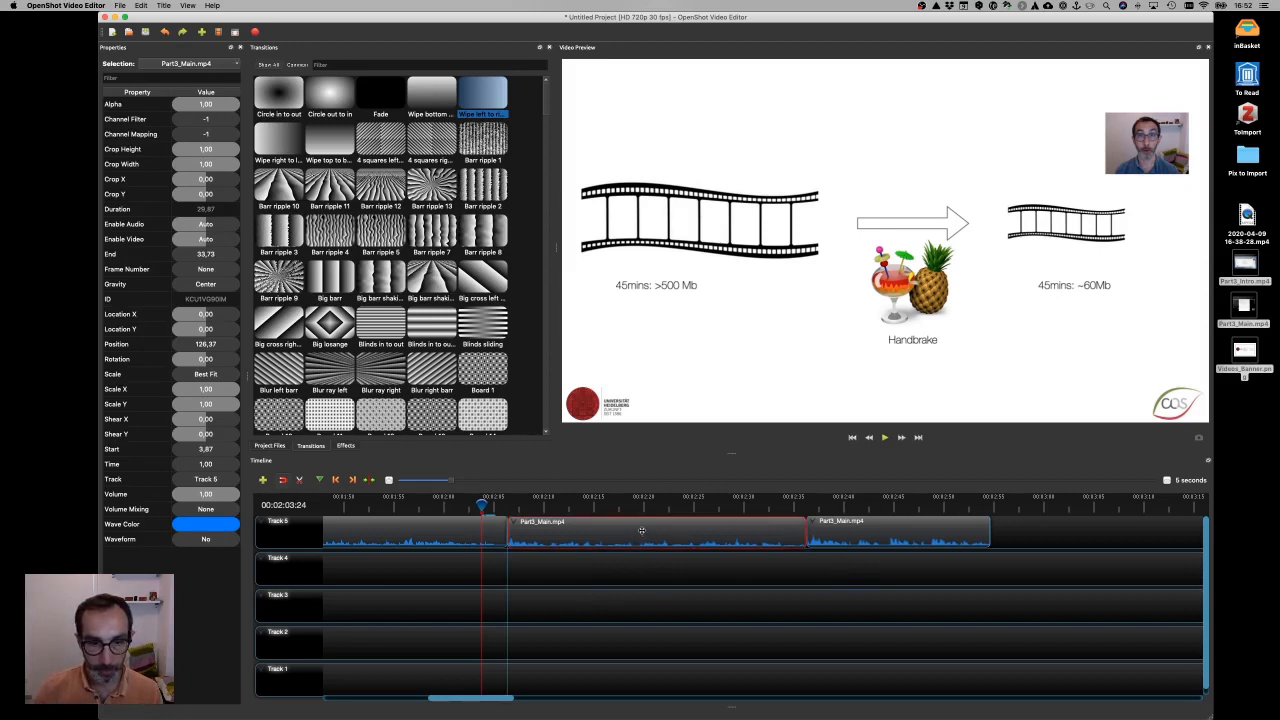
pyautogui.moveTo(640, 530); pyautogui.dragTo(631, 525)
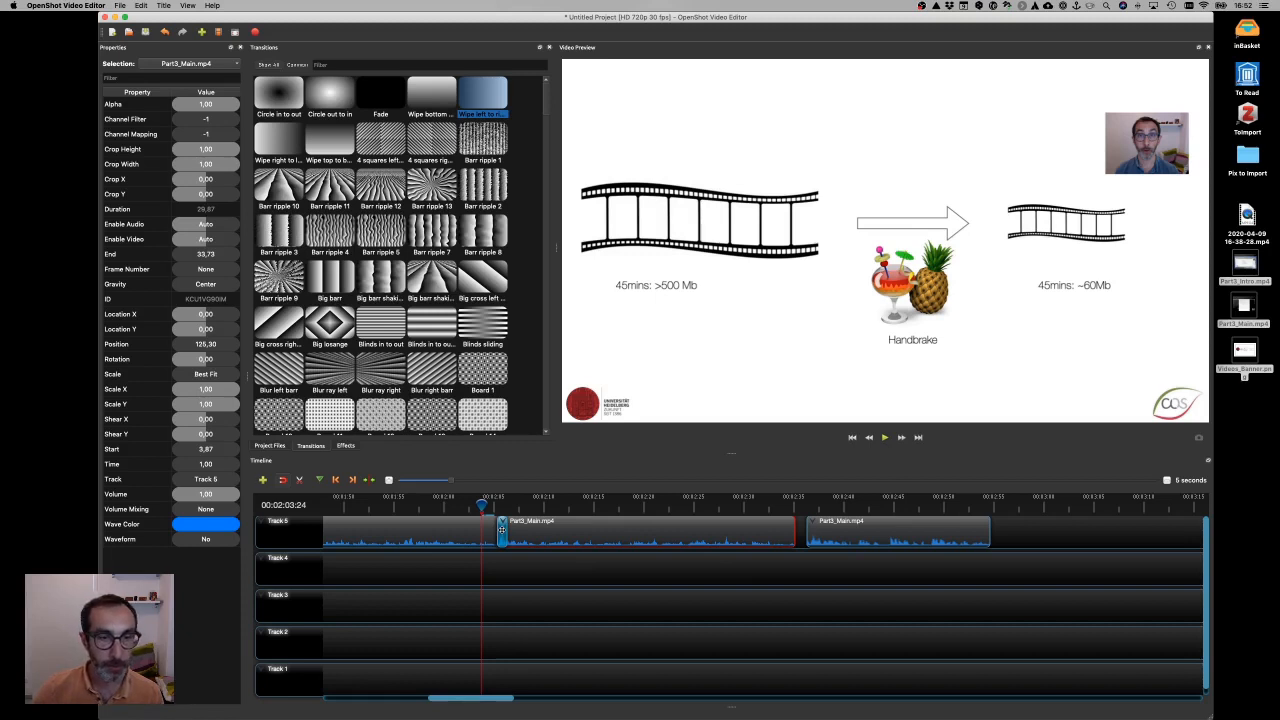
pyautogui.click(482, 503)
pyautogui.press('space')
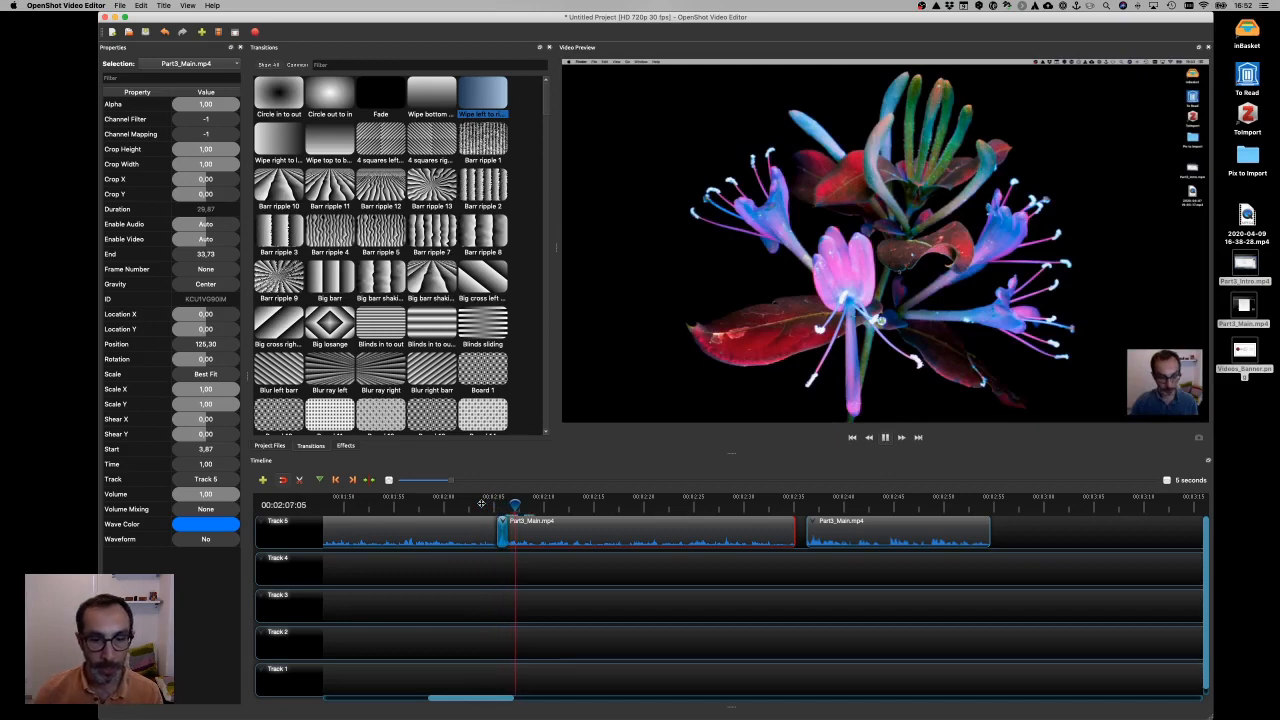
pyautogui.press('space')
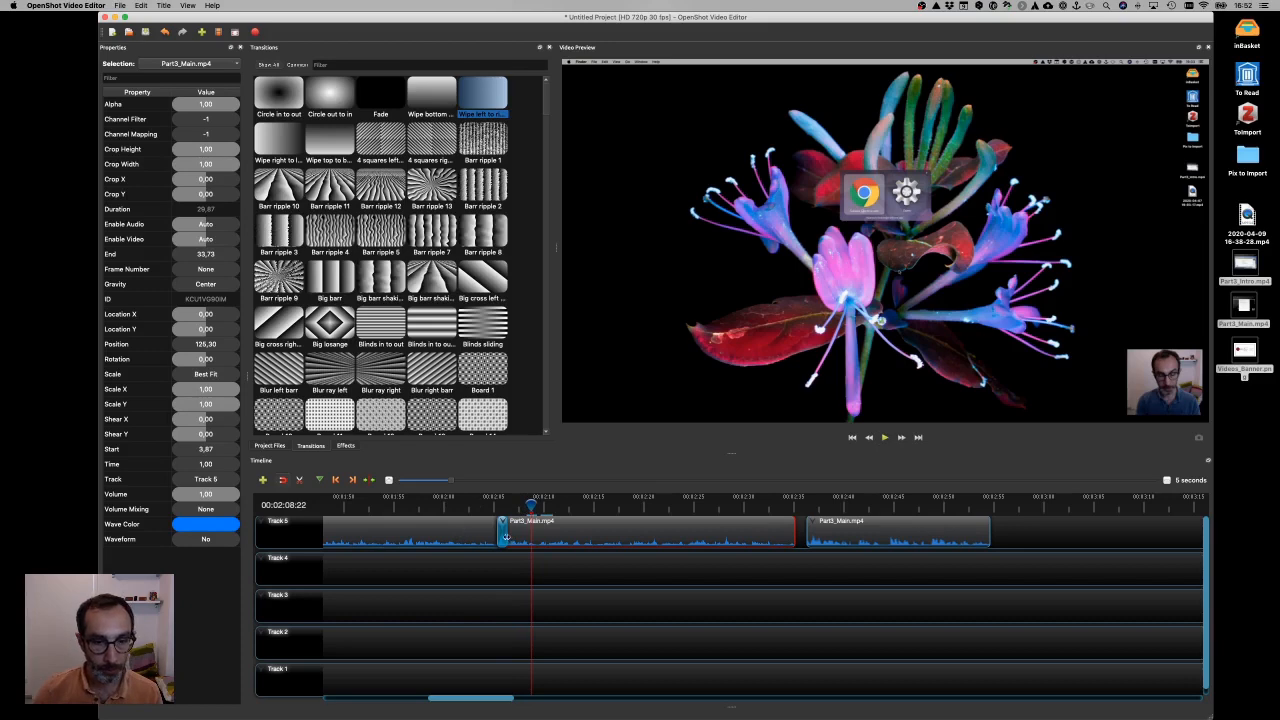
pyautogui.click(504, 535)
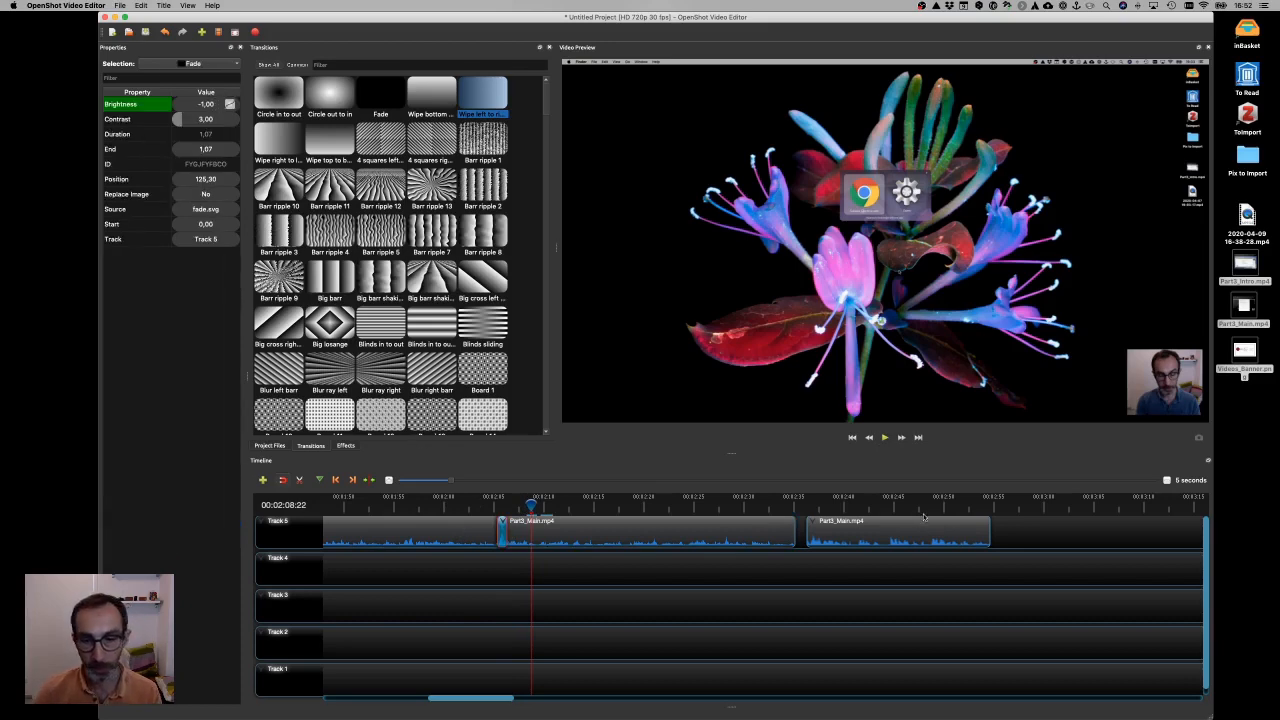
# Move the last Part3_Main.mp4 segment to 155.17 on Track 5, directly against the preceding segment
pyautogui.moveTo(924, 531); pyautogui.dragTo(913, 527)
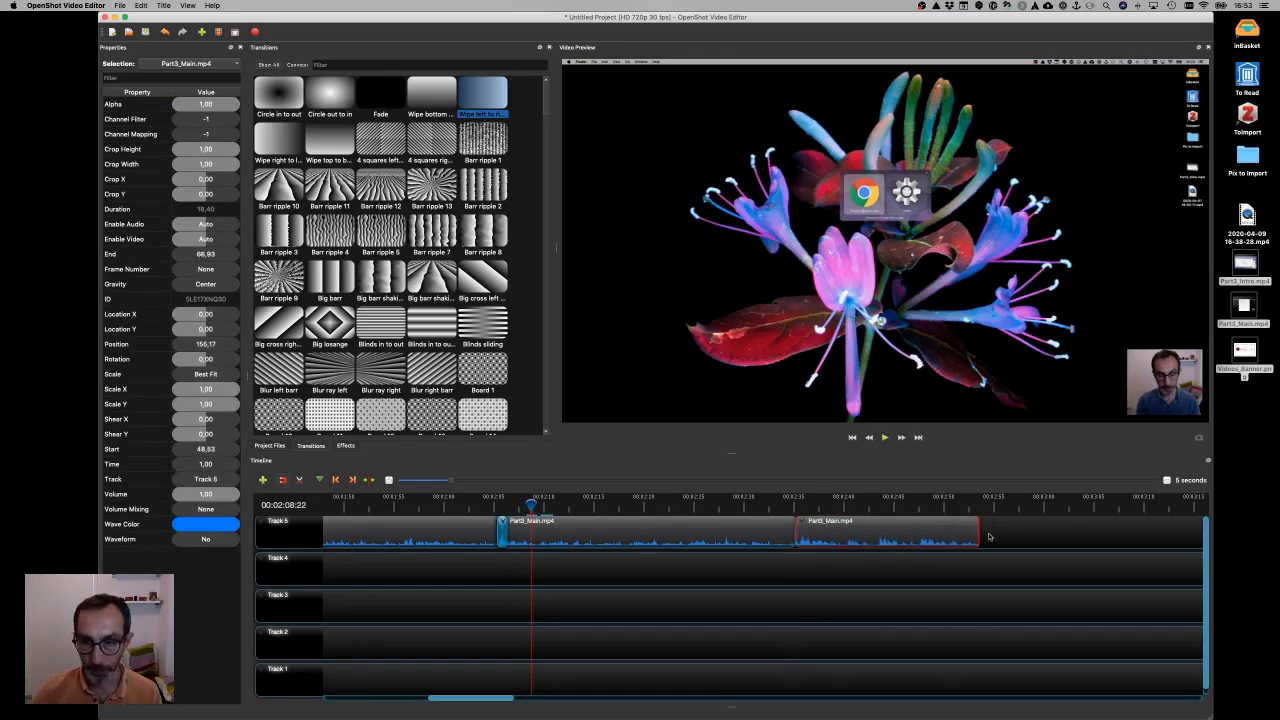
pyautogui.hscroll(-5, 728, 555)
pyautogui.hscroll(-2, 728, 555)
pyautogui.hscroll(12, 728, 555)
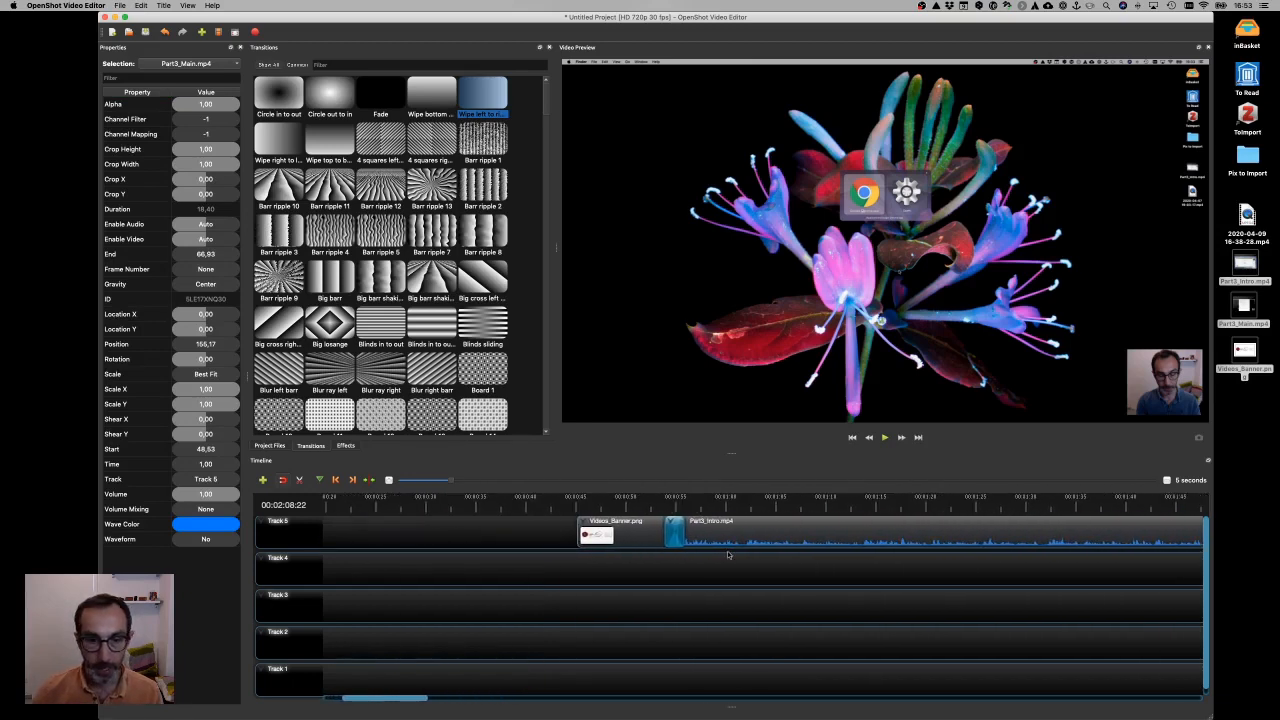
# Add Videos_Banner.png to Track 5 at 173.57, right after the last Part3_Main.mp4 segment, and play through the join
pyautogui.hscroll(-1, 728, 555)
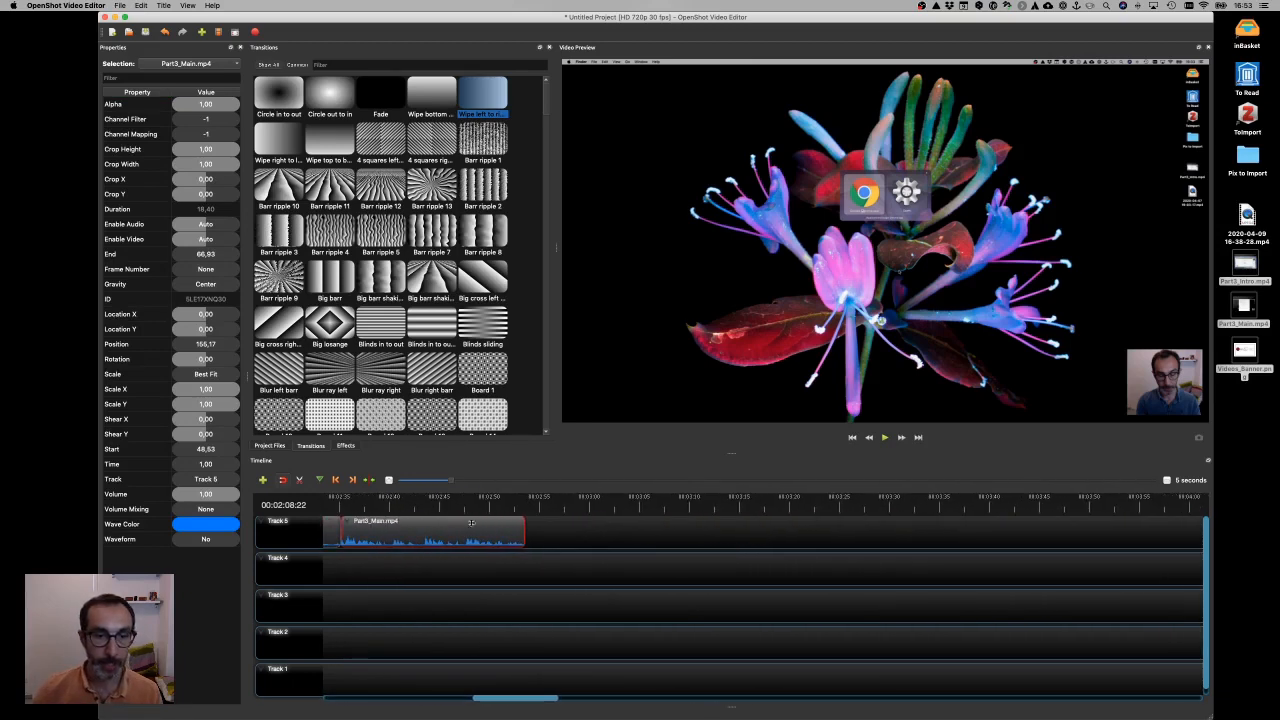
pyautogui.click(270, 446)
pyautogui.moveTo(288, 108); pyautogui.dragTo(530, 524)
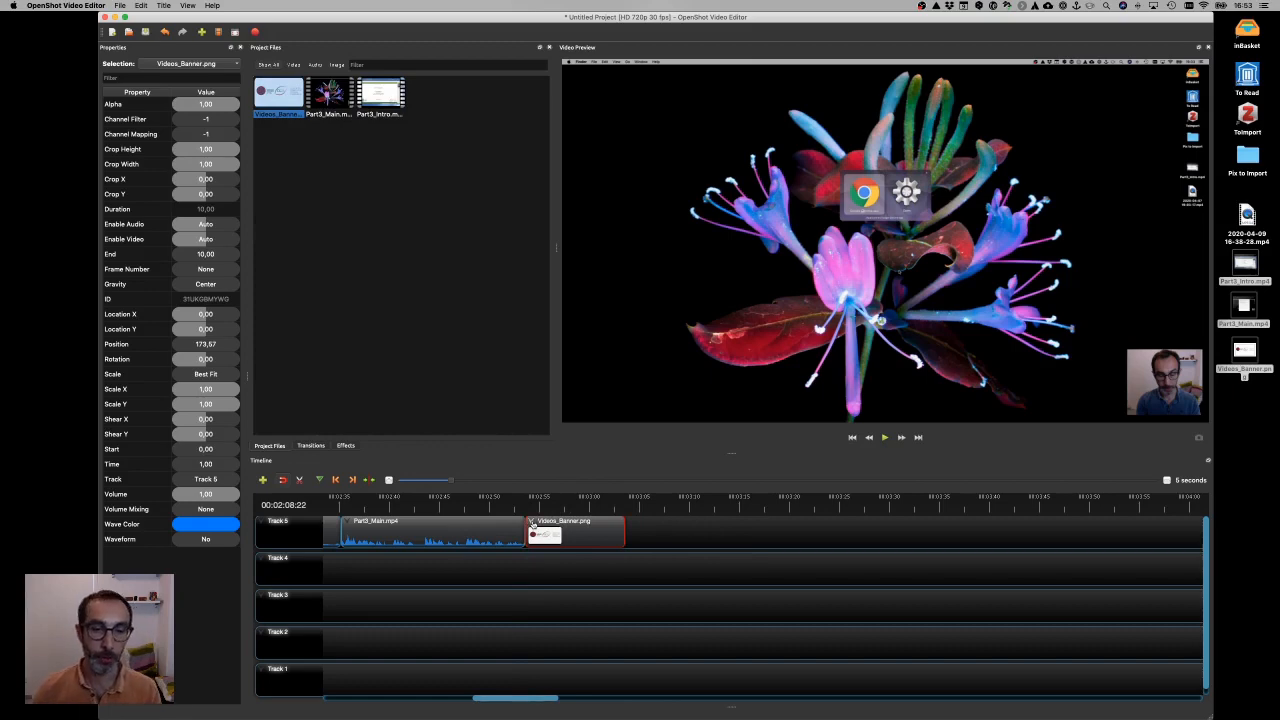
pyautogui.click(502, 503)
pyautogui.press('space')
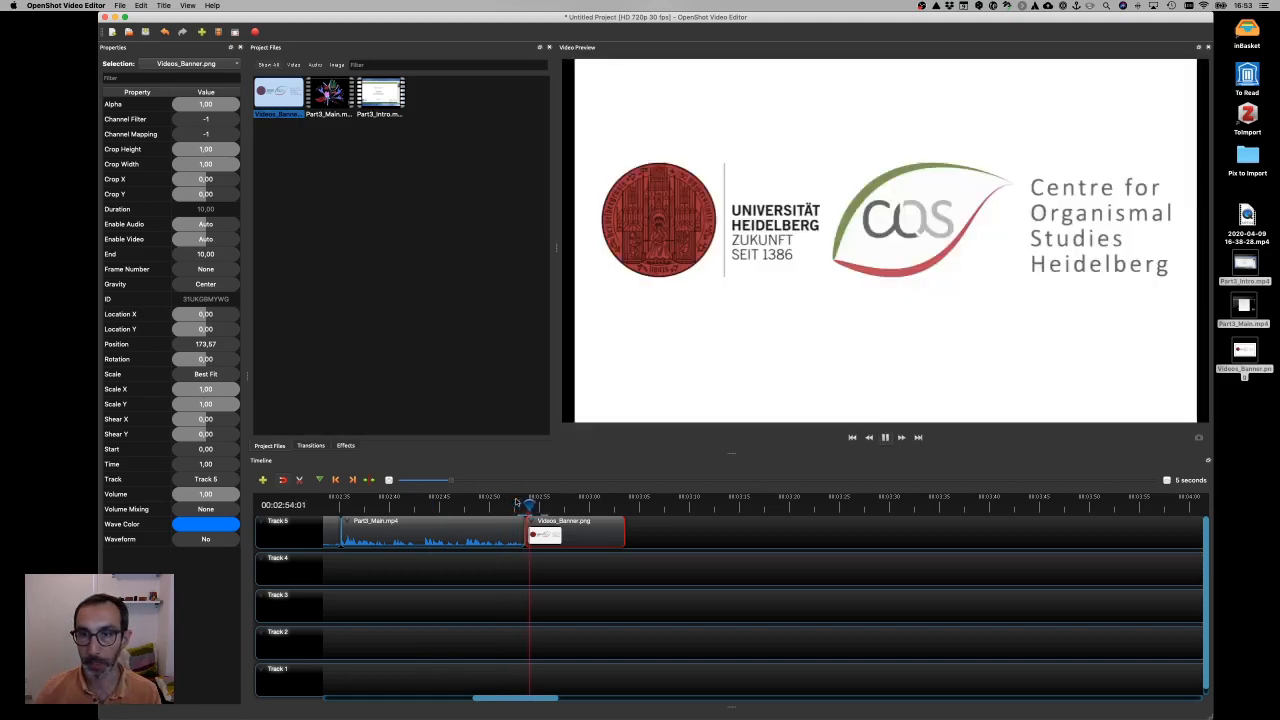
pyautogui.press('space')
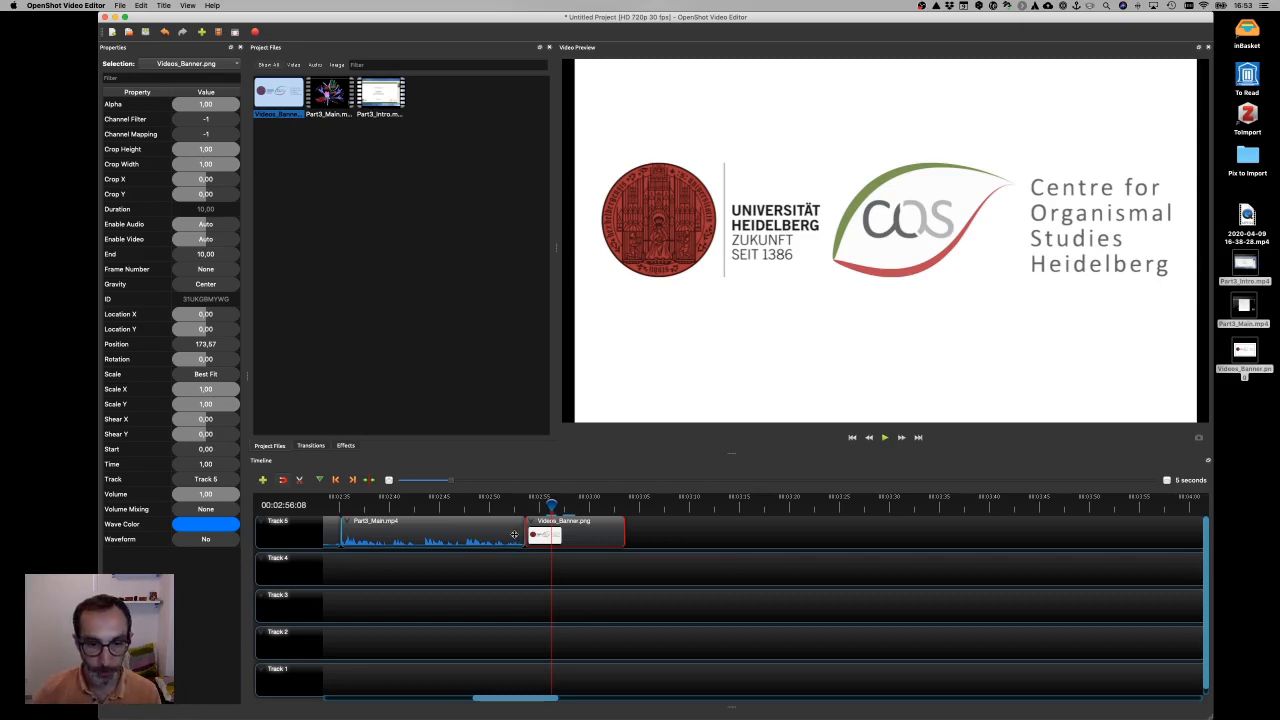
# Apply a fast fade-out to the end of the last Part3_Main.mp4 segment
pyautogui.click(507, 534)
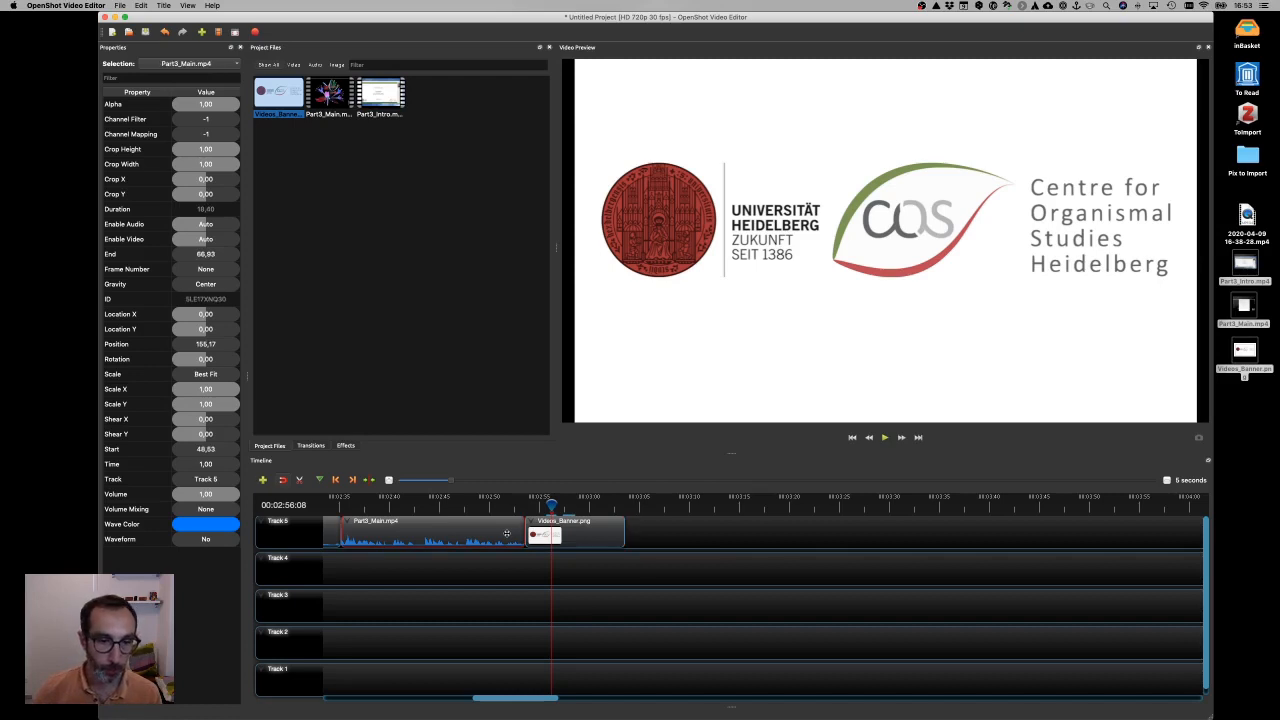
pyautogui.rightClick(507, 534)
pyautogui.moveTo(510, 536)
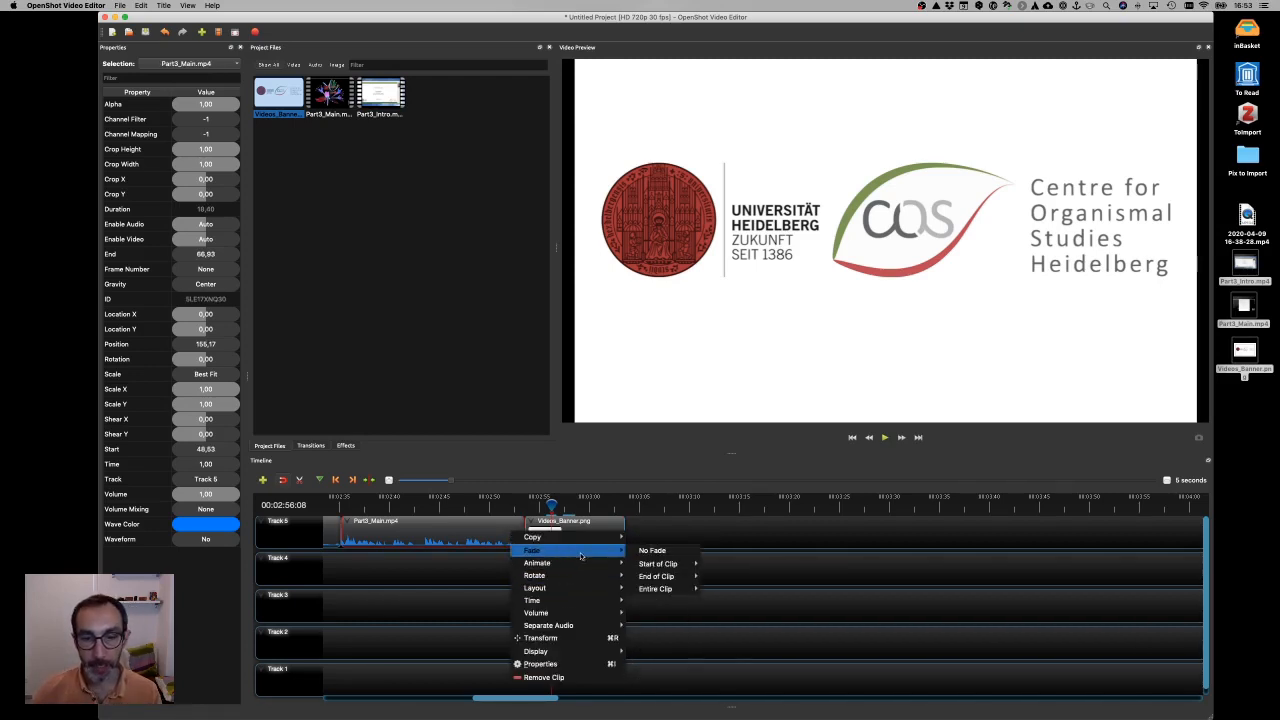
pyautogui.moveTo(688, 578)
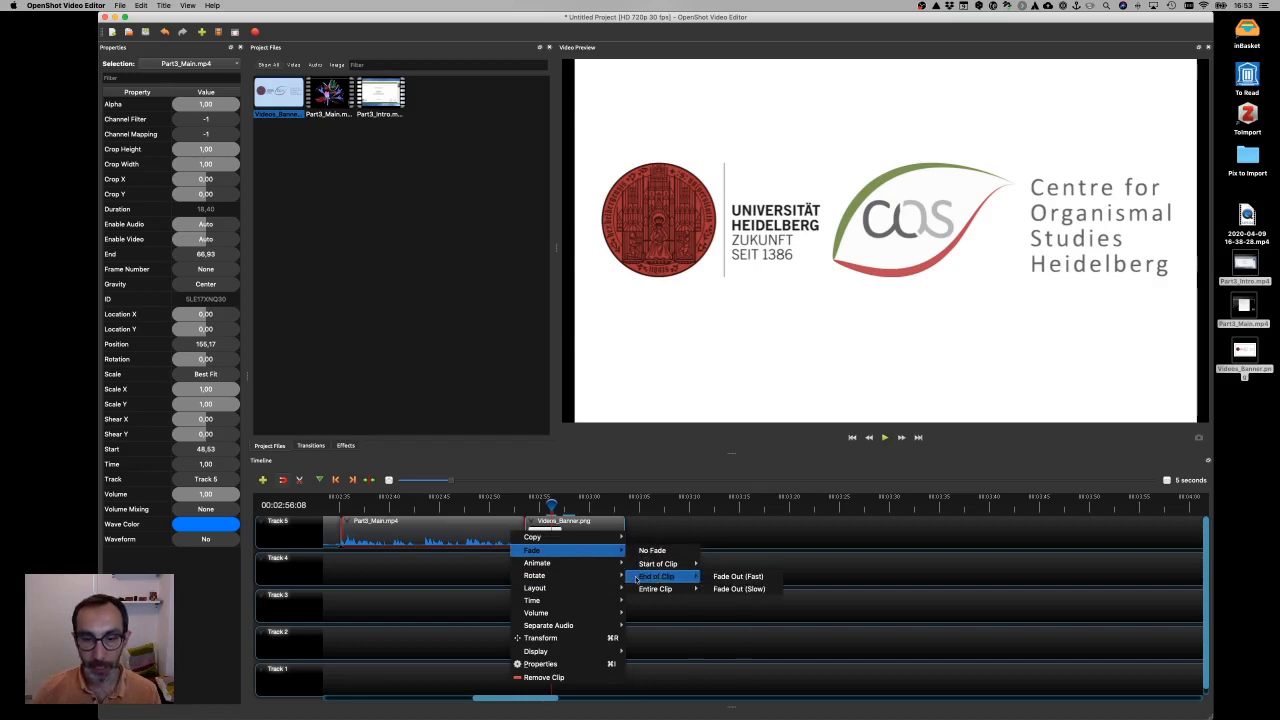
pyautogui.click(752, 578)
# Apply a fast fade-in to the start of the closing Videos_Banner.png clip and play through the join
pyautogui.click(540, 534)
pyautogui.rightClick(541, 534)
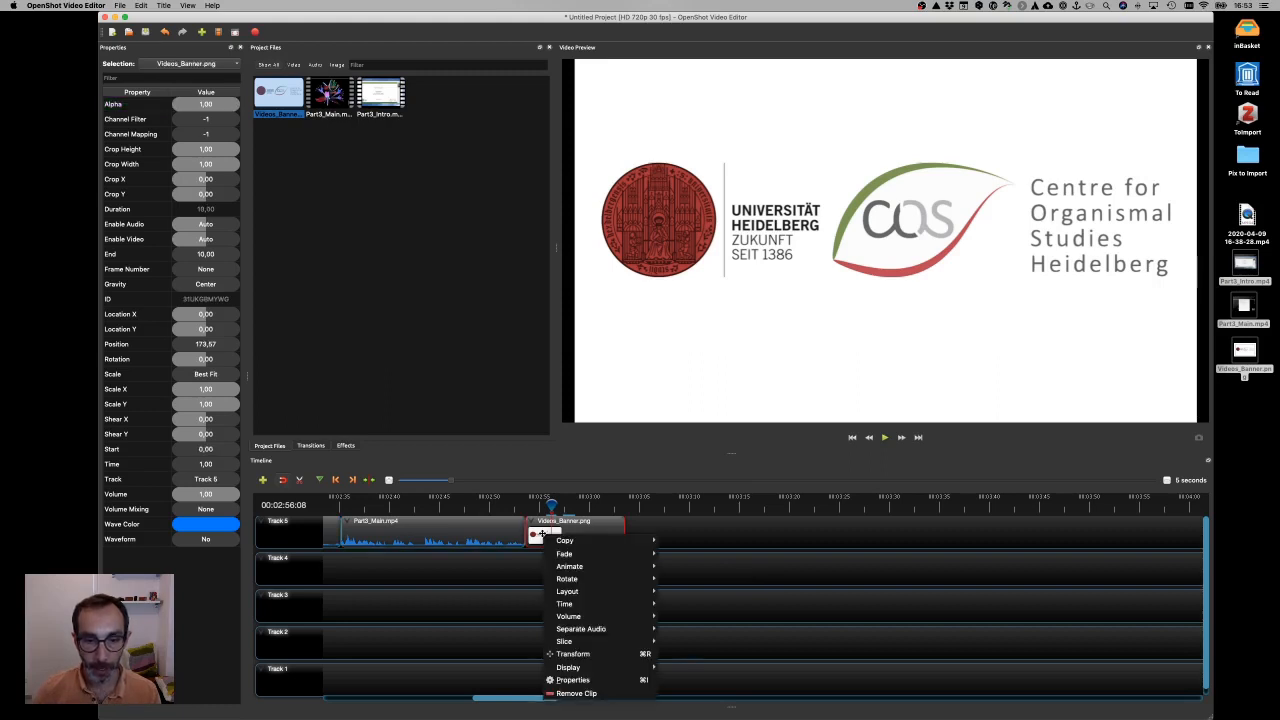
pyautogui.moveTo(565, 553)
pyautogui.moveTo(689, 566)
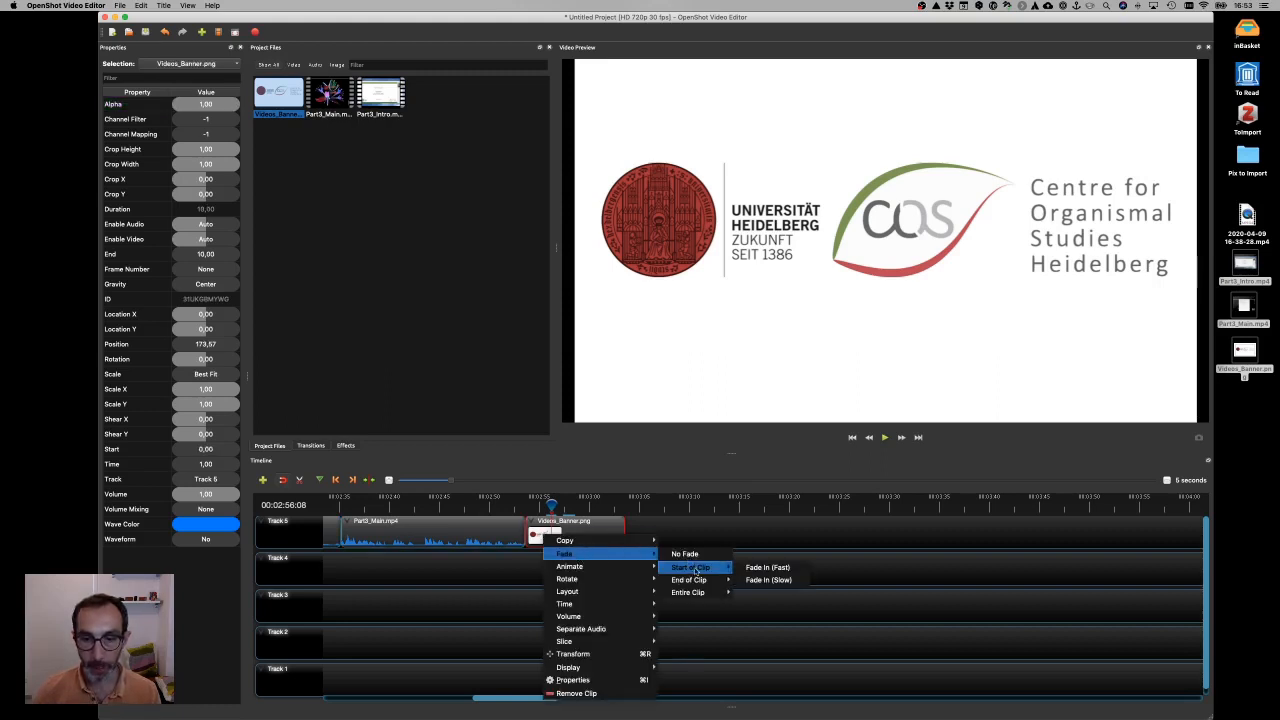
pyautogui.click(773, 568)
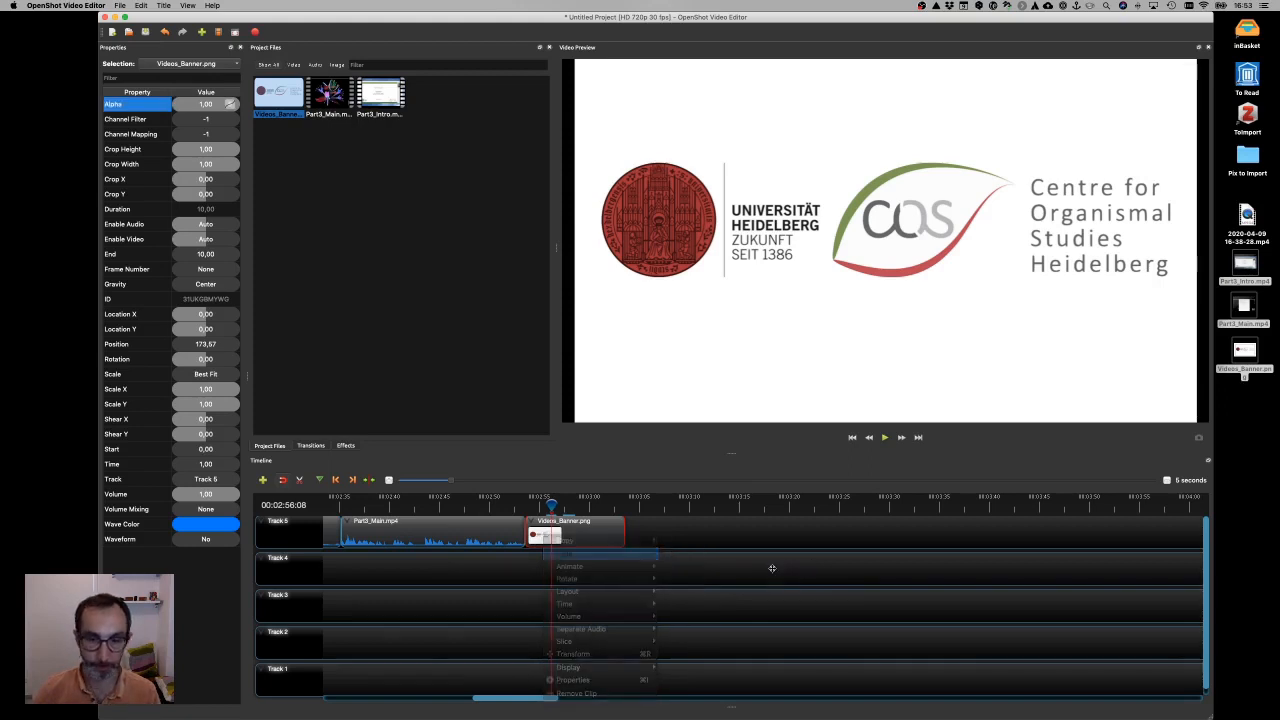
pyautogui.moveTo(550, 508); pyautogui.dragTo(514, 505)
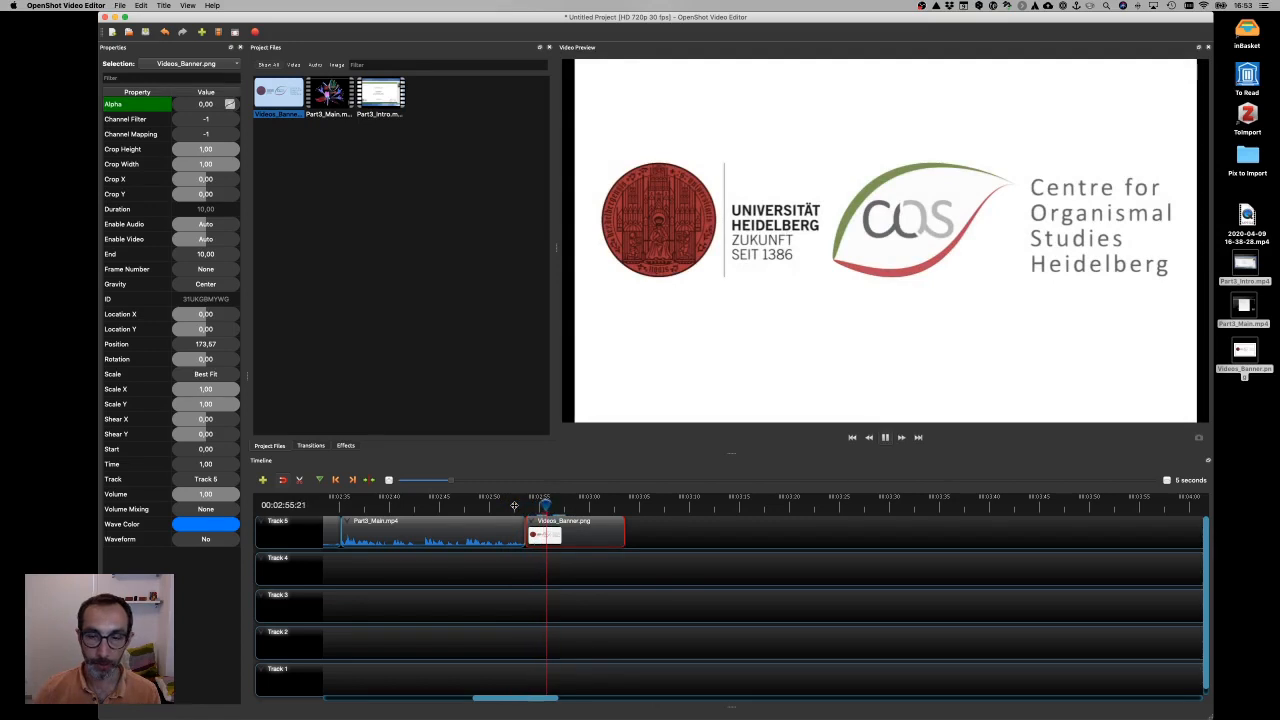
pyautogui.press('space')
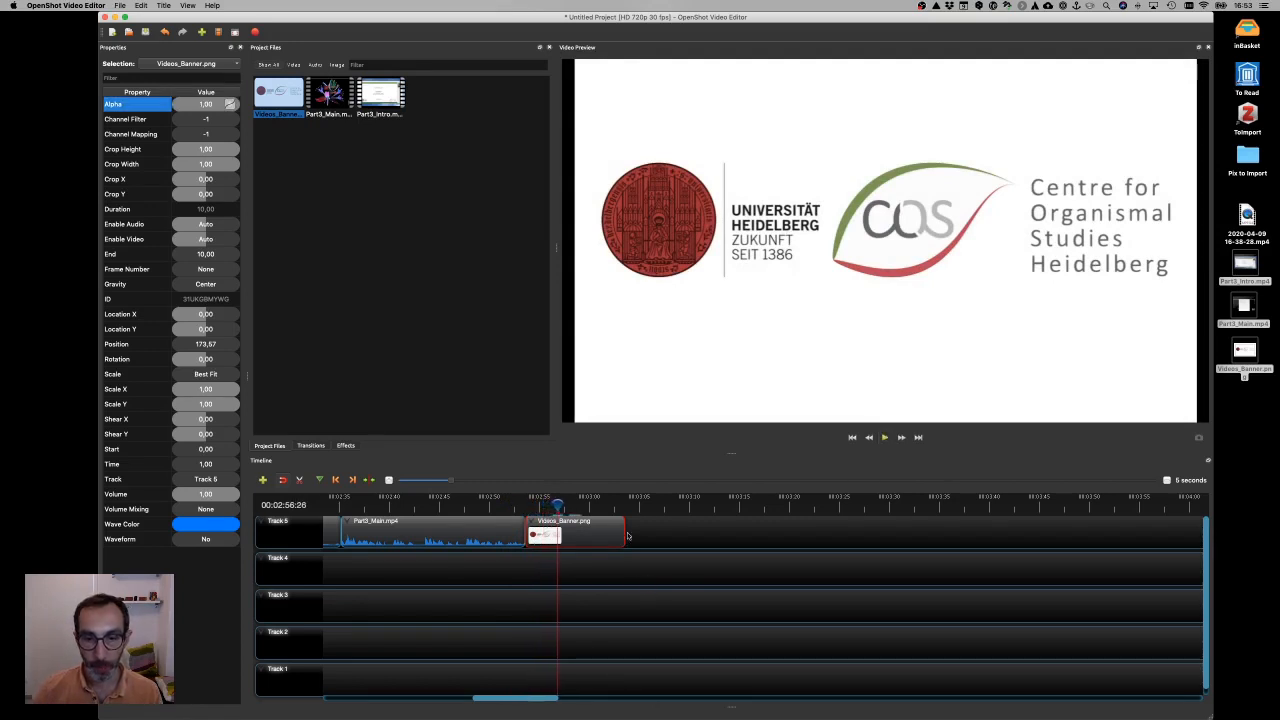
# Trim the end of the closing Videos_Banner.png clip to a duration of 2.47 seconds, checking the playback
pyautogui.moveTo(624, 528); pyautogui.dragTo(574, 527)
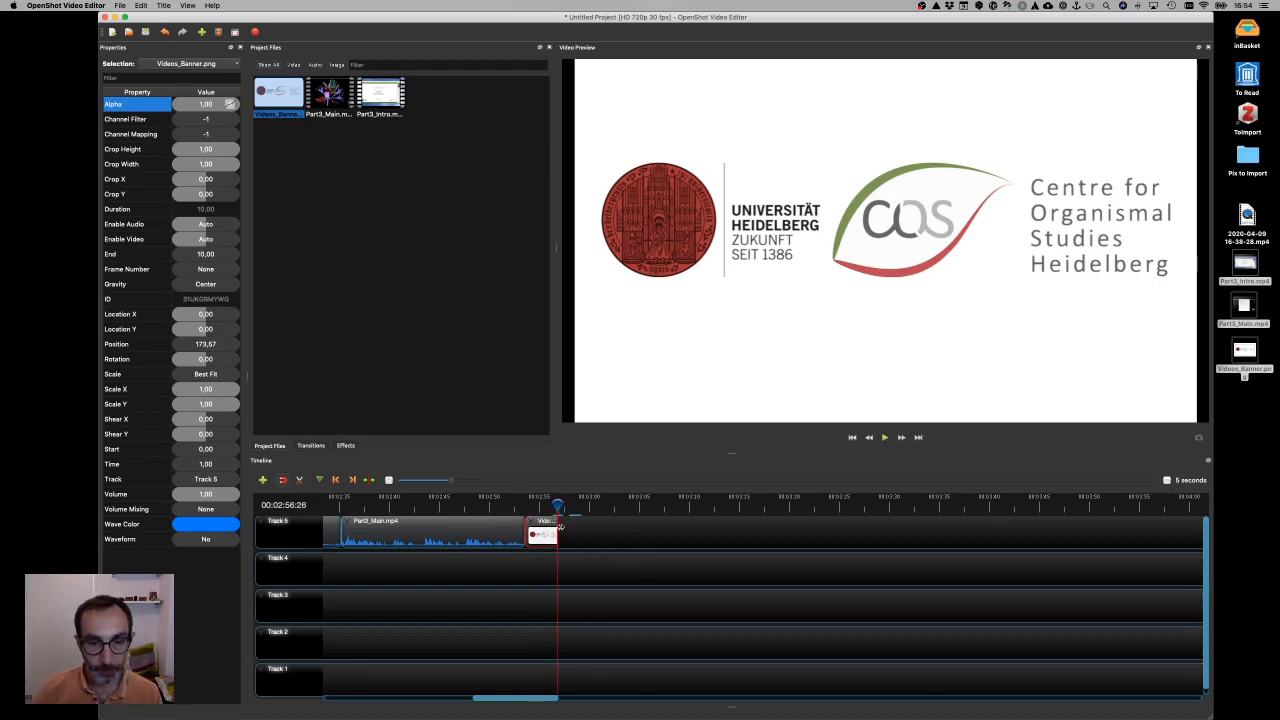
pyautogui.moveTo(560, 527); pyautogui.dragTo(507, 504)
pyautogui.press('space')
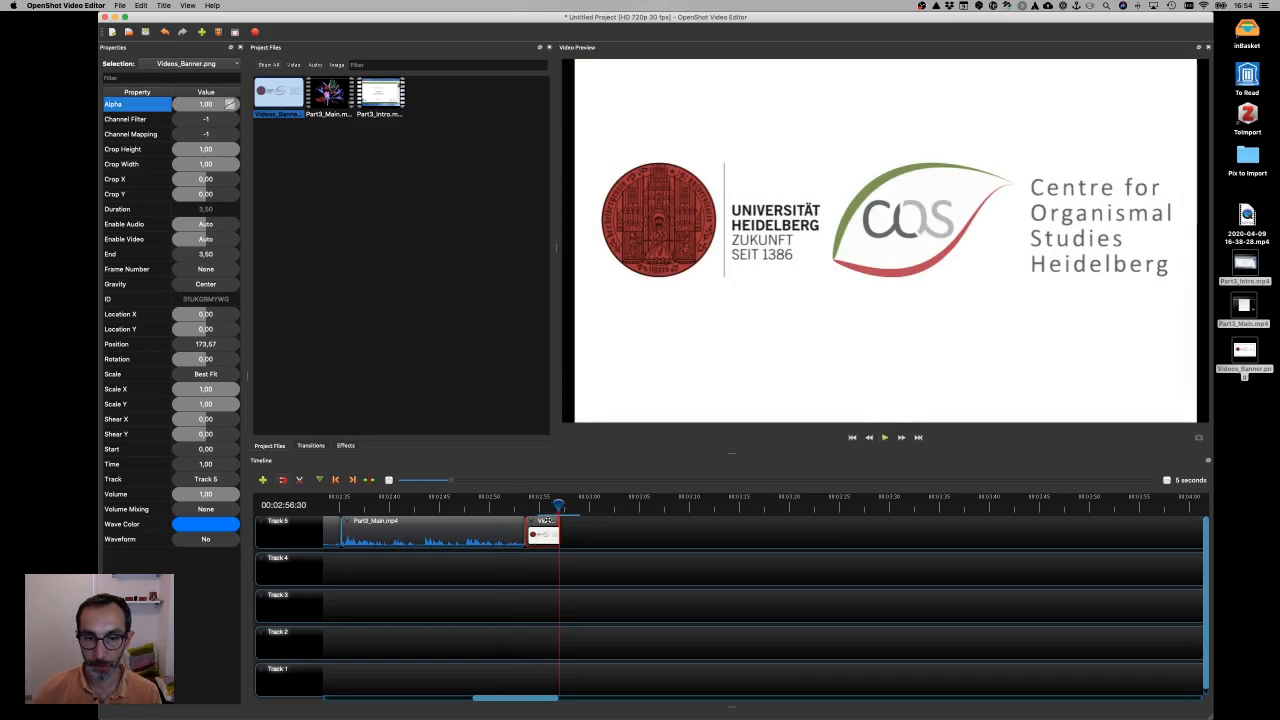
pyautogui.moveTo(560, 540); pyautogui.dragTo(494, 483)
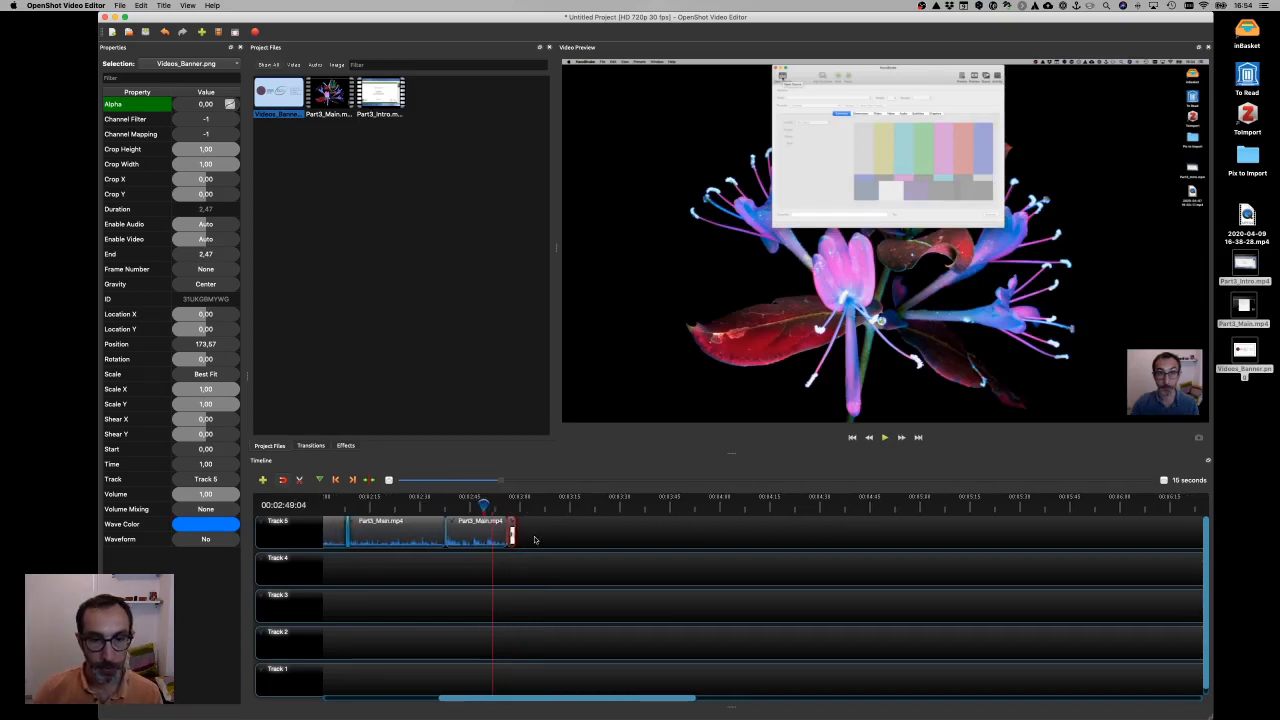
# Trim the start of the opening Videos_Banner.png clip to leave a short lead-in before Part3_Intro.mp4, and play from 00:00:51:06
pyautogui.hscroll(-5, 535, 540)
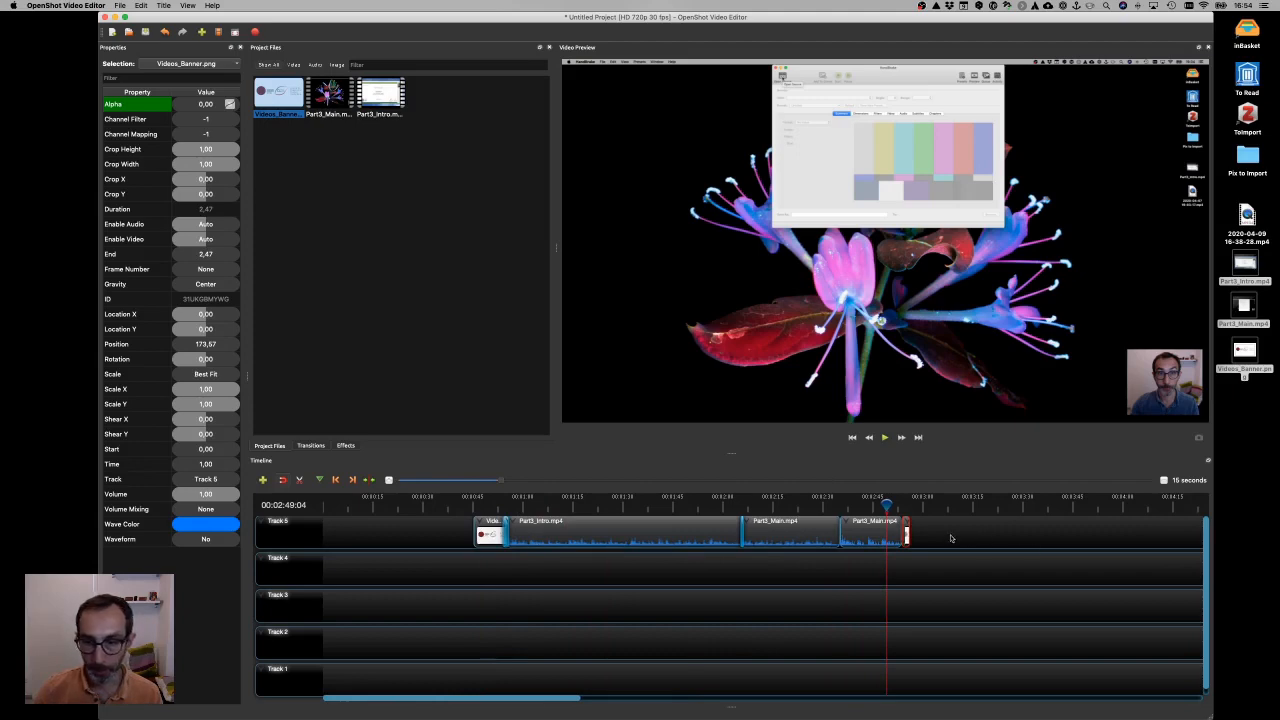
pyautogui.moveTo(885, 503); pyautogui.dragTo(498, 534)
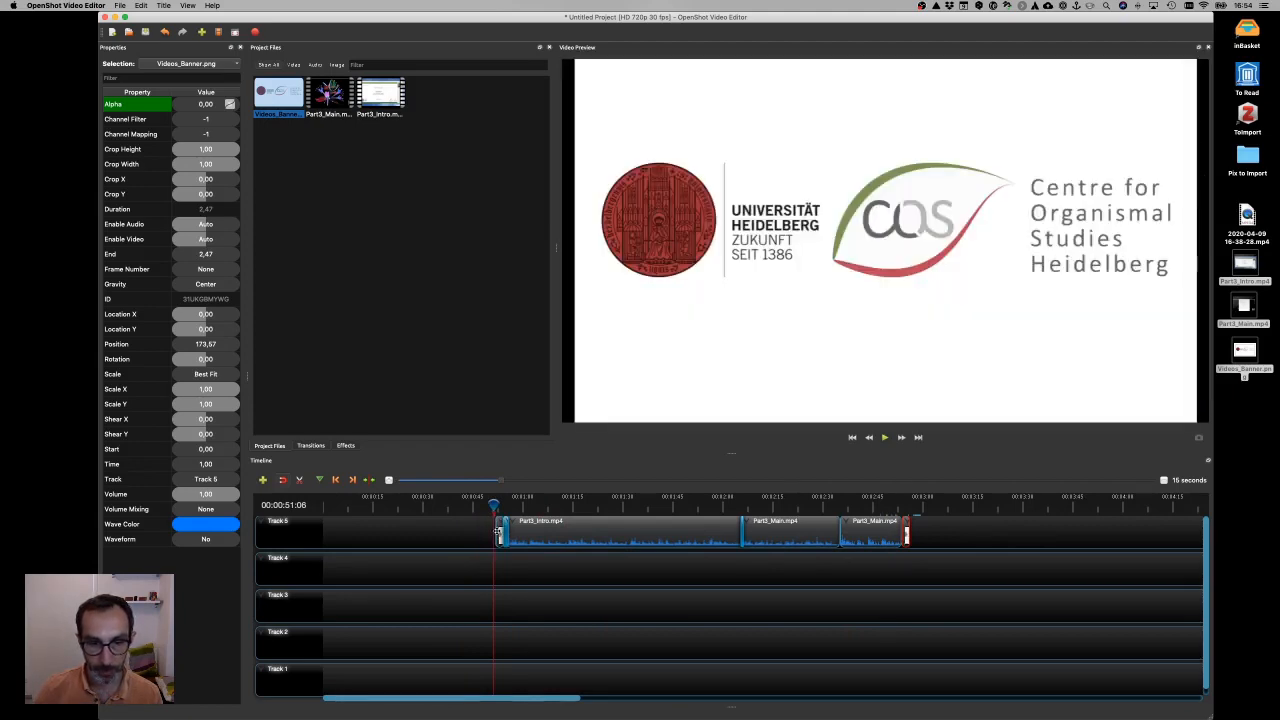
pyautogui.press('space')
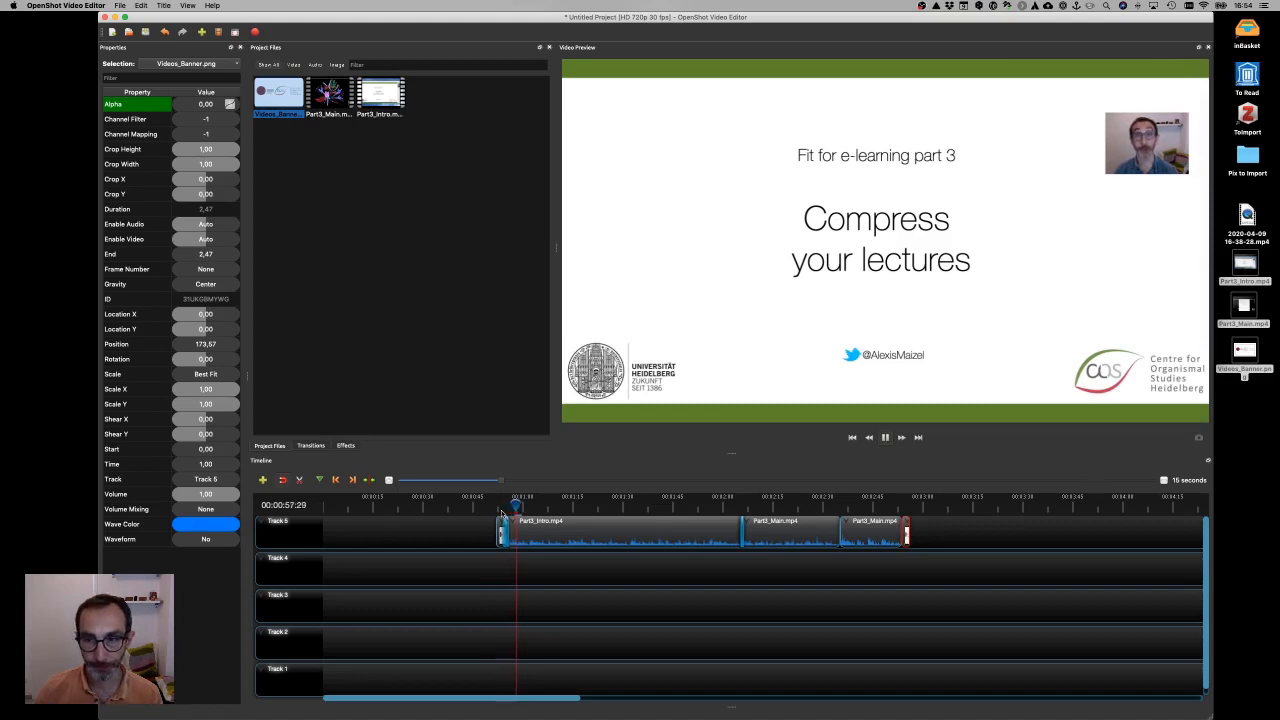
# Shorten the wipe transition between the opening Videos_Banner.png and Part3_Intro.mp4 to 1.19 seconds, and play through it to check
pyautogui.press('space')
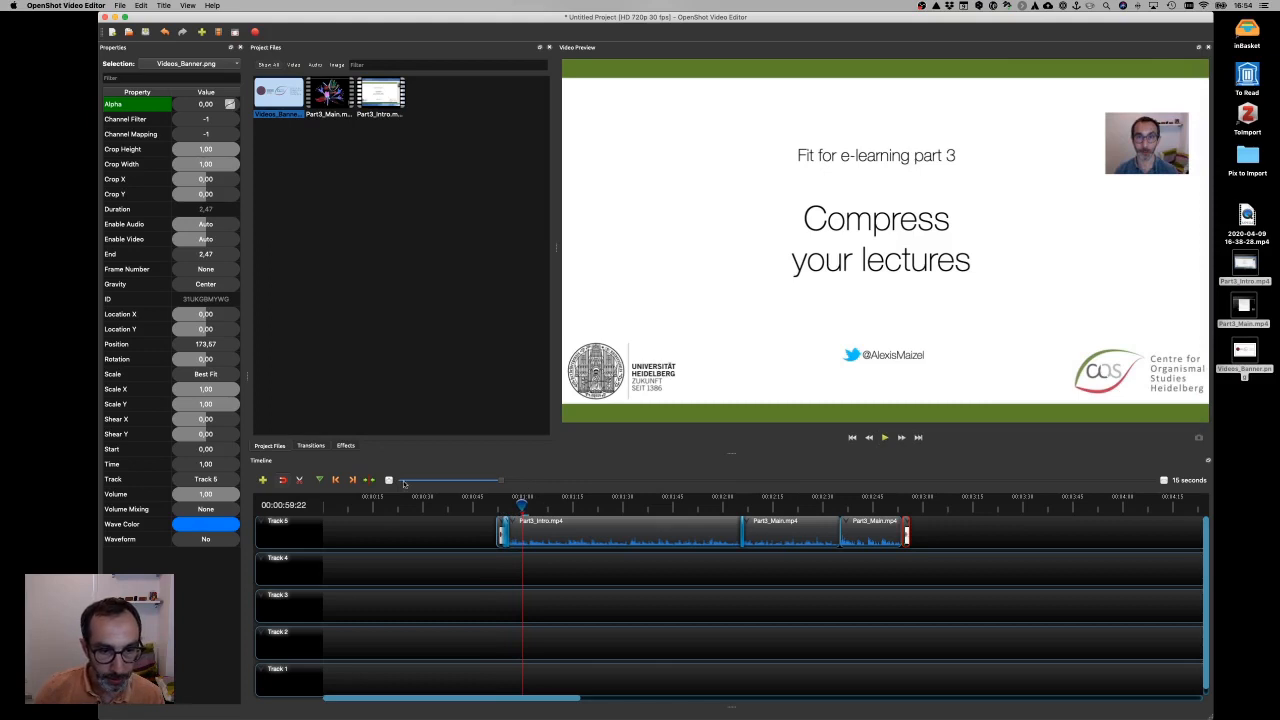
pyautogui.moveTo(389, 481); pyautogui.dragTo(431, 480)
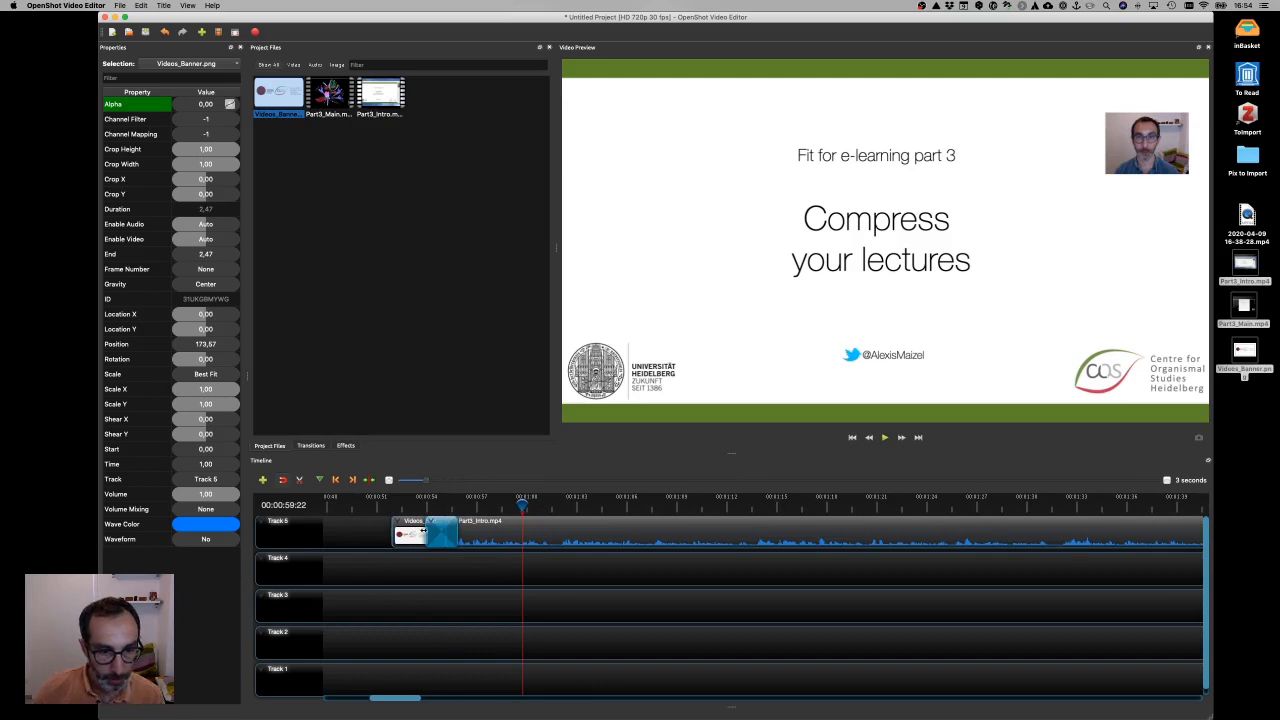
pyautogui.moveTo(425, 531); pyautogui.dragTo(450, 532)
pyautogui.click(452, 532)
pyautogui.moveTo(522, 503); pyautogui.dragTo(434, 500)
pyautogui.press('space')
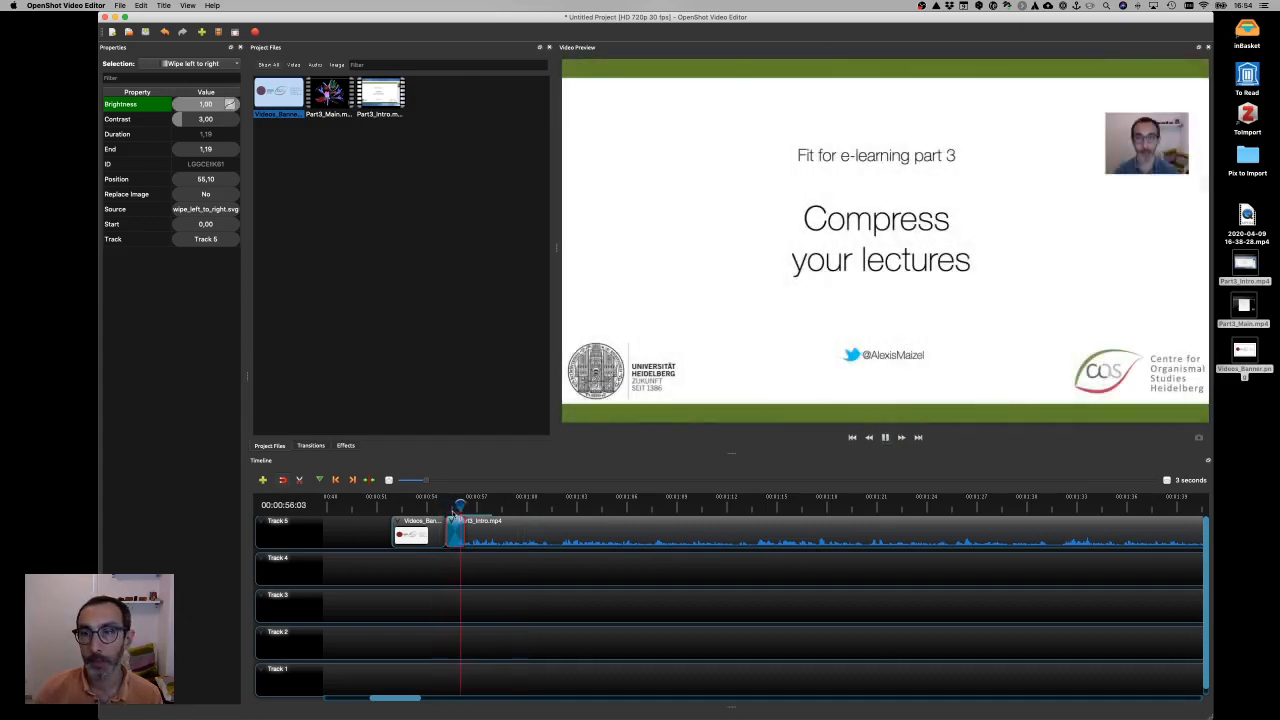
pyautogui.press('space')
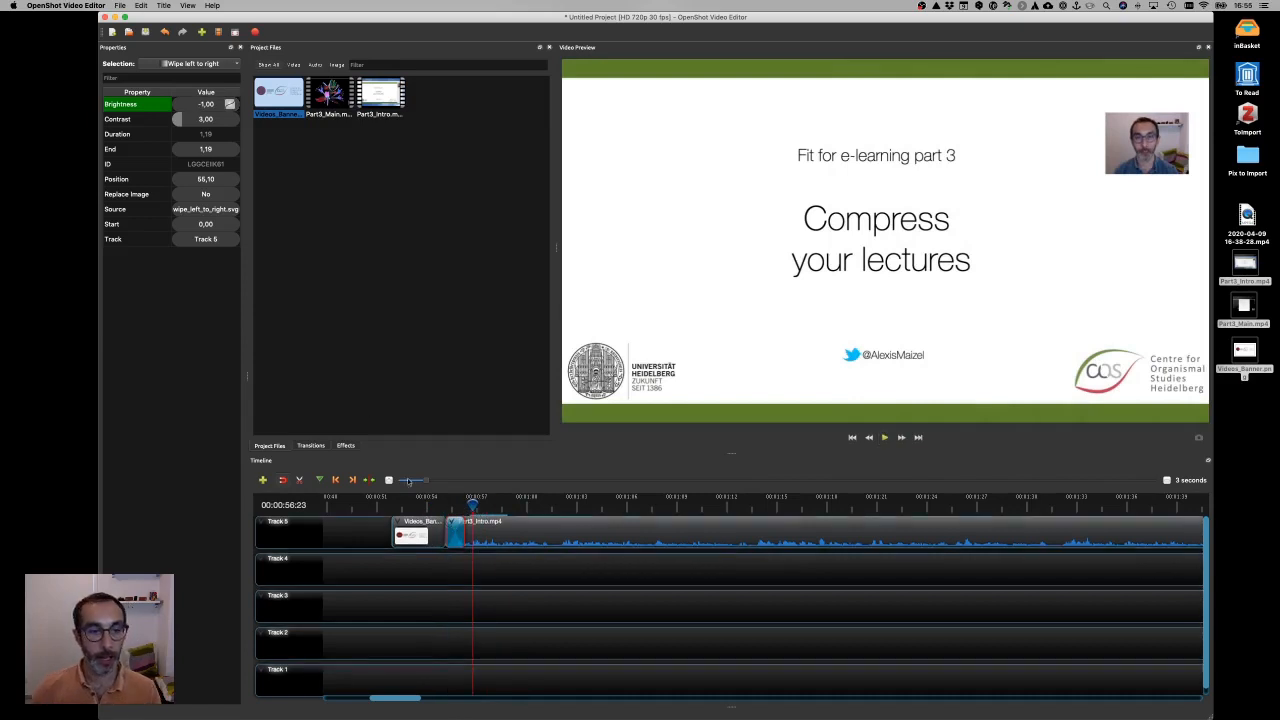
# Select all the clips and transitions on Track 5 and move them together about 25 seconds earlier
pyautogui.moveTo(426, 480); pyautogui.dragTo(474, 483)
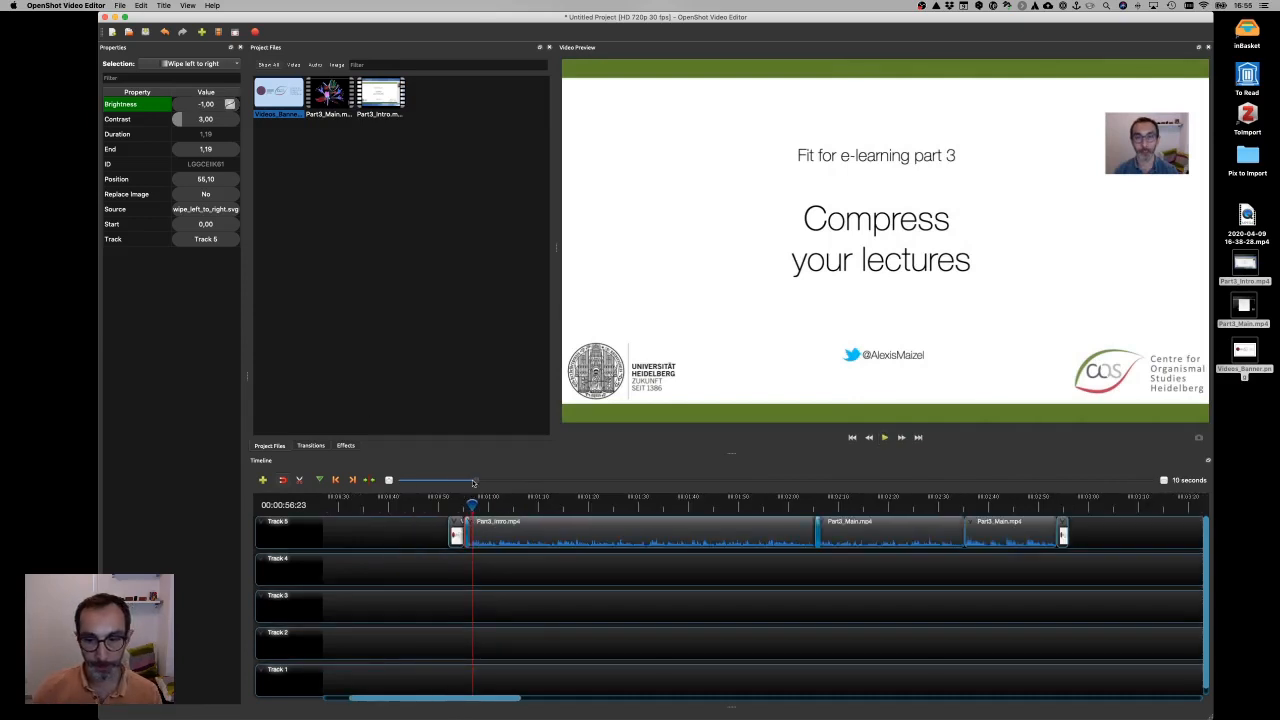
pyautogui.moveTo(421, 537); pyautogui.dragTo(1095, 543)
pyautogui.moveTo(943, 533); pyautogui.dragTo(818, 525)
pyautogui.click(703, 573)
pyautogui.hscroll(-3, 703, 573)
pyautogui.moveTo(900, 540); pyautogui.dragTo(799, 535)
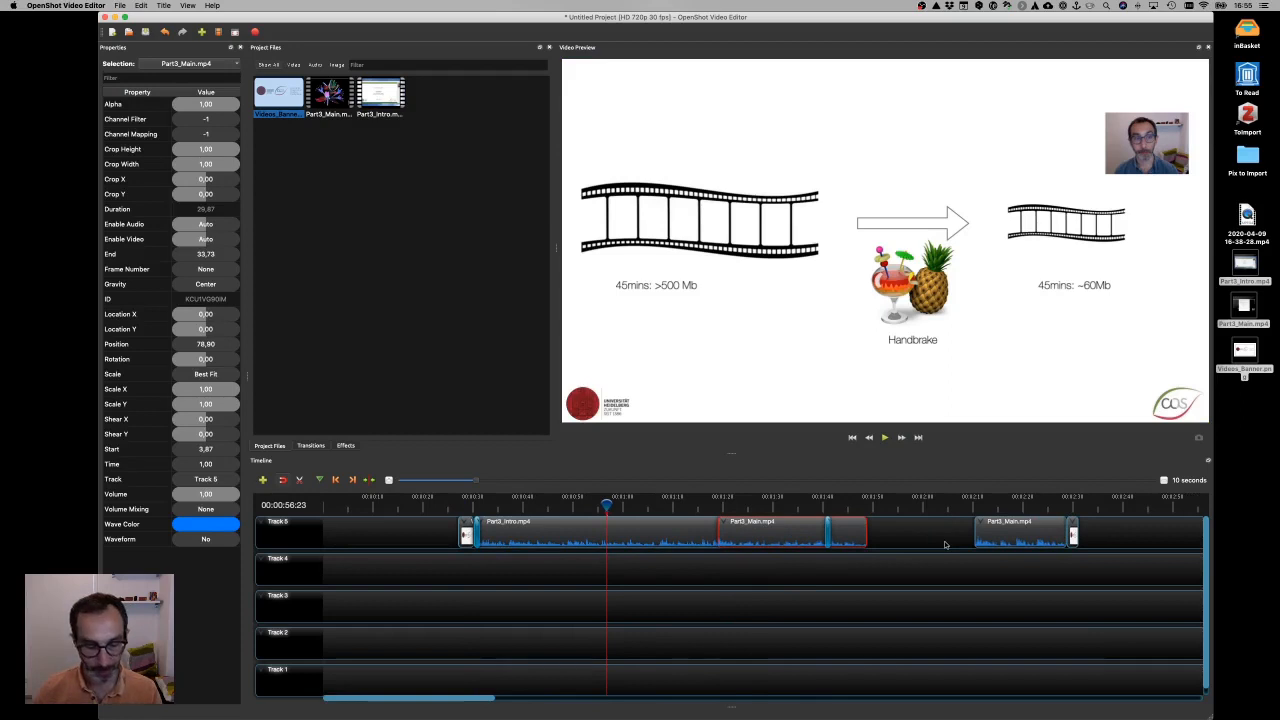
pyautogui.press('super+z')
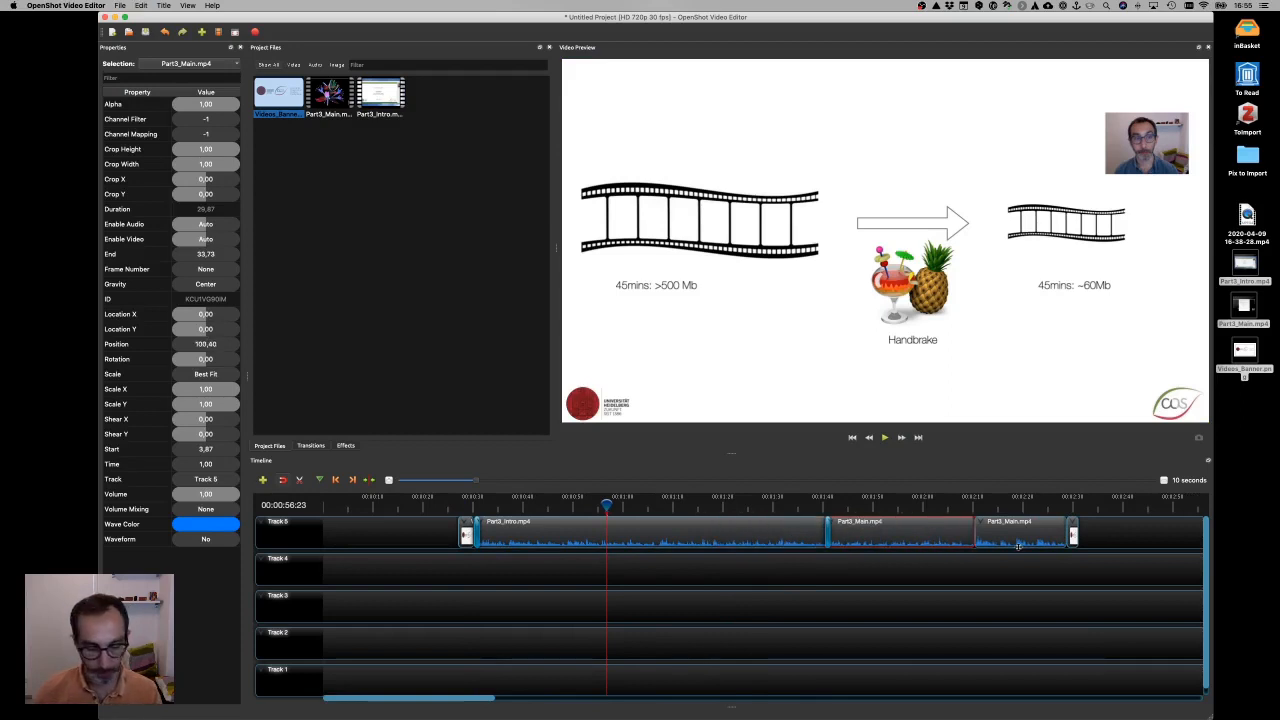
# Move all the clips and transitions together to the very start of Track 5, and return the playhead to the beginning
pyautogui.moveTo(1014, 540); pyautogui.dragTo(878, 532)
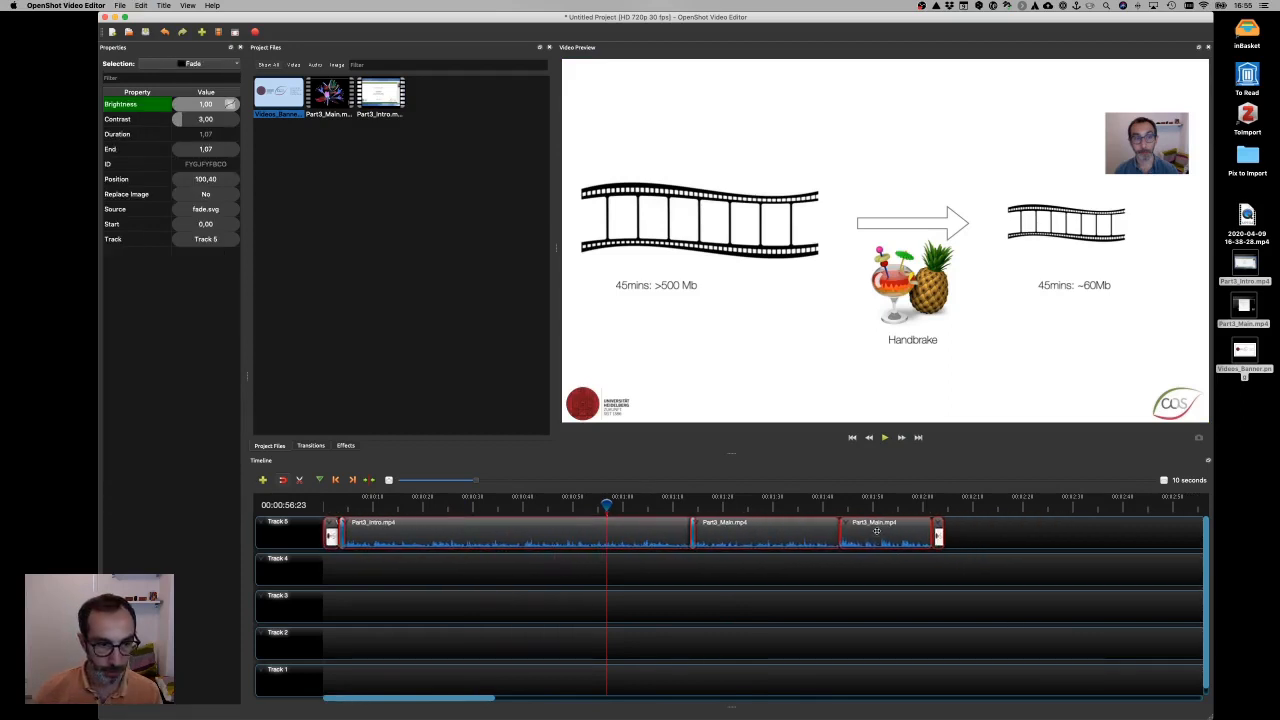
pyautogui.click(785, 566)
pyautogui.moveTo(607, 505); pyautogui.dragTo(323, 504)
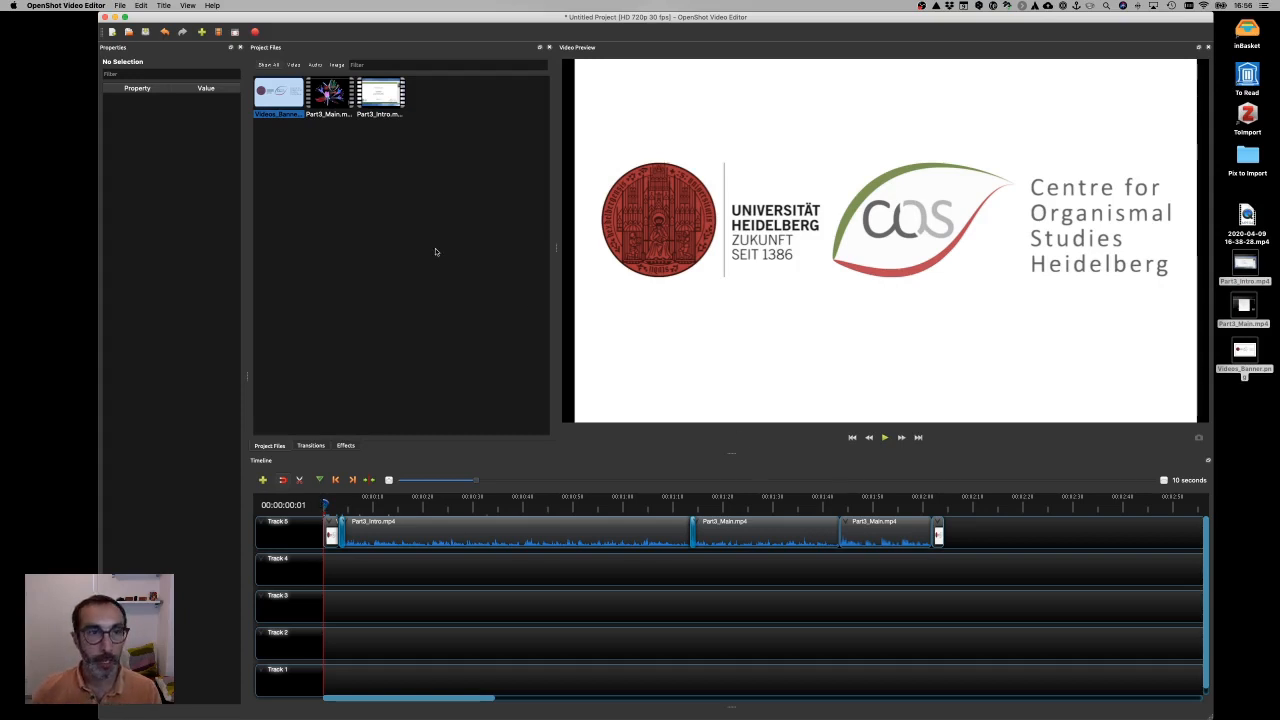
# Set up the video export with the file name Part2_editing_test and the Desktop as the destination folder
pyautogui.click(255, 34)
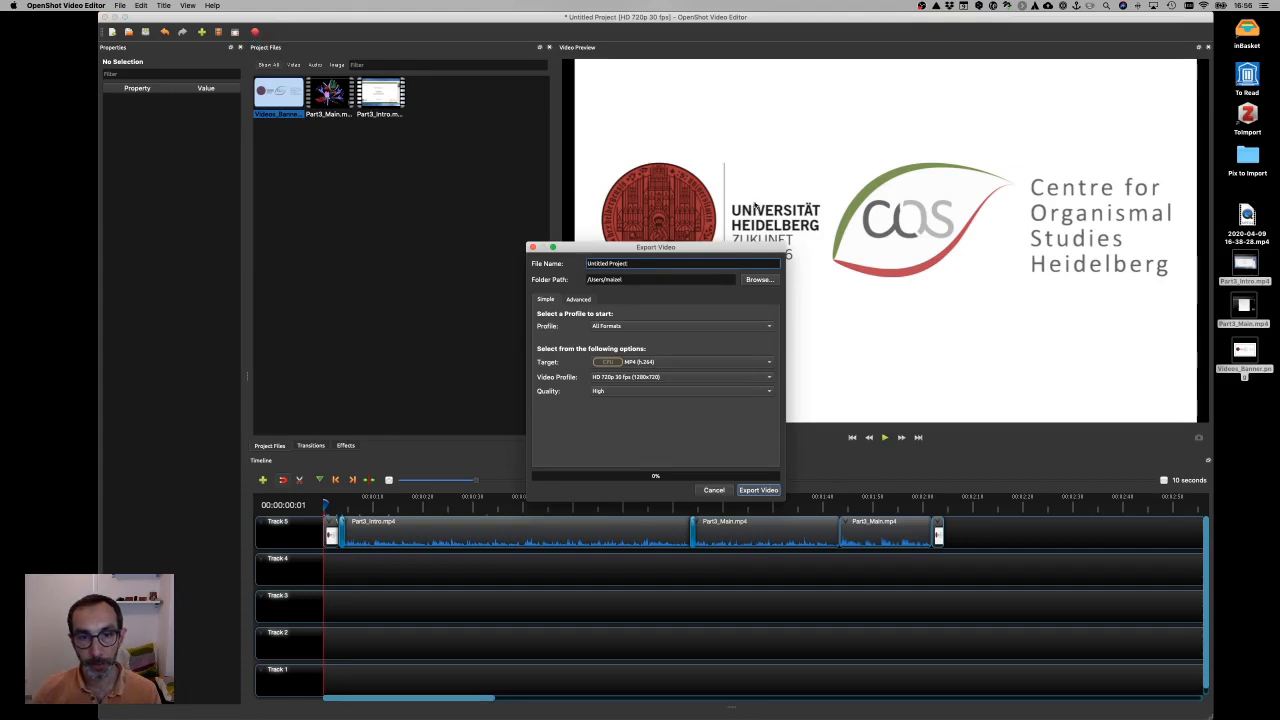
pyautogui.moveTo(628, 263); pyautogui.dragTo(560, 252)
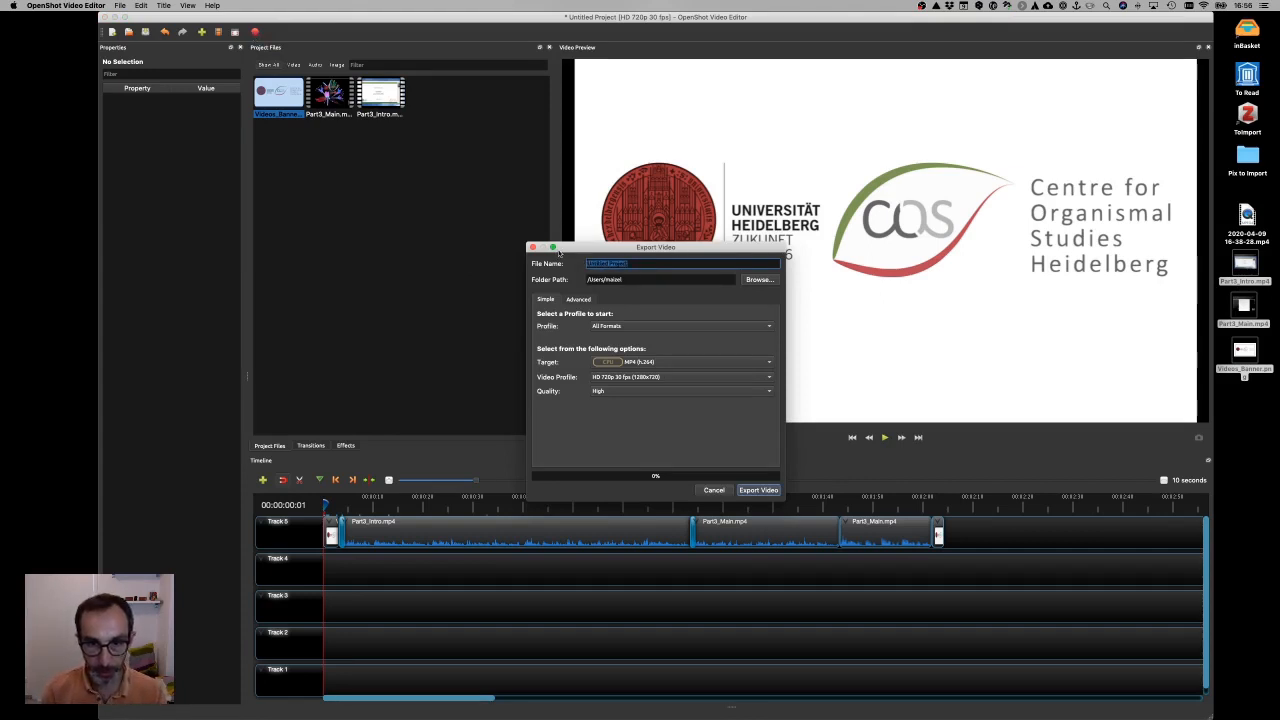
pyautogui.write('P')
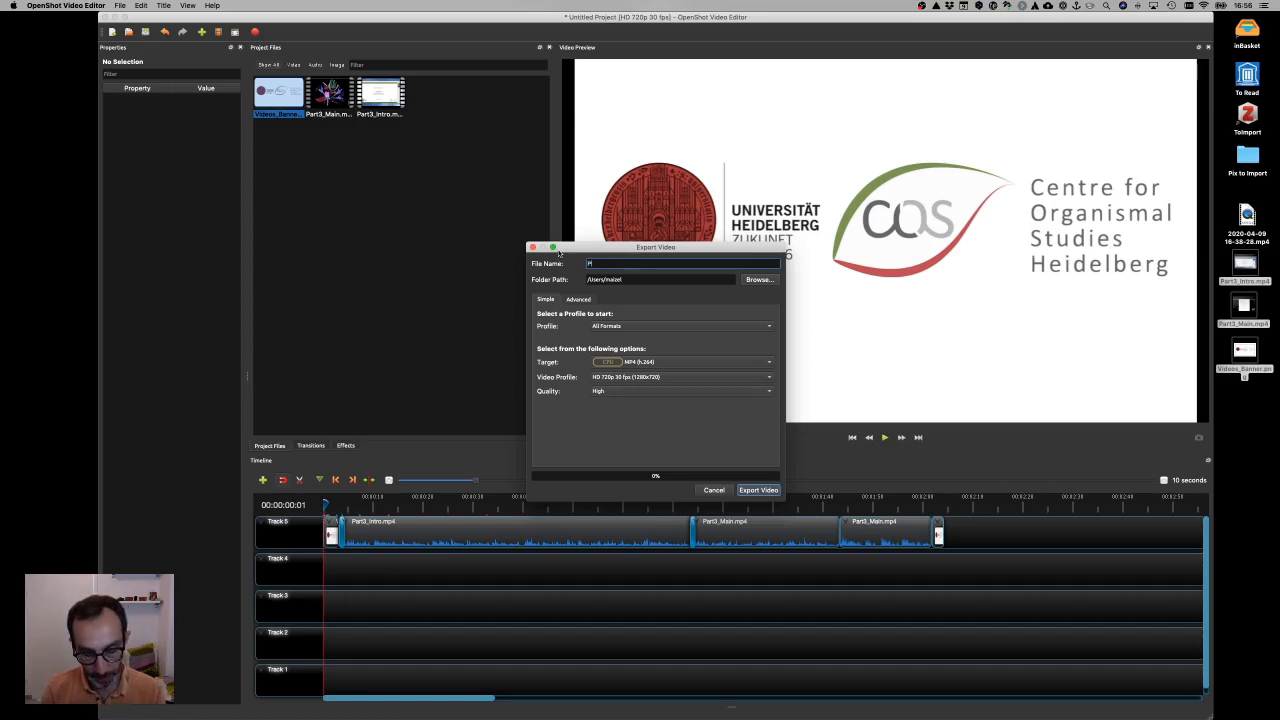
pyautogui.write('art3_editing_test')
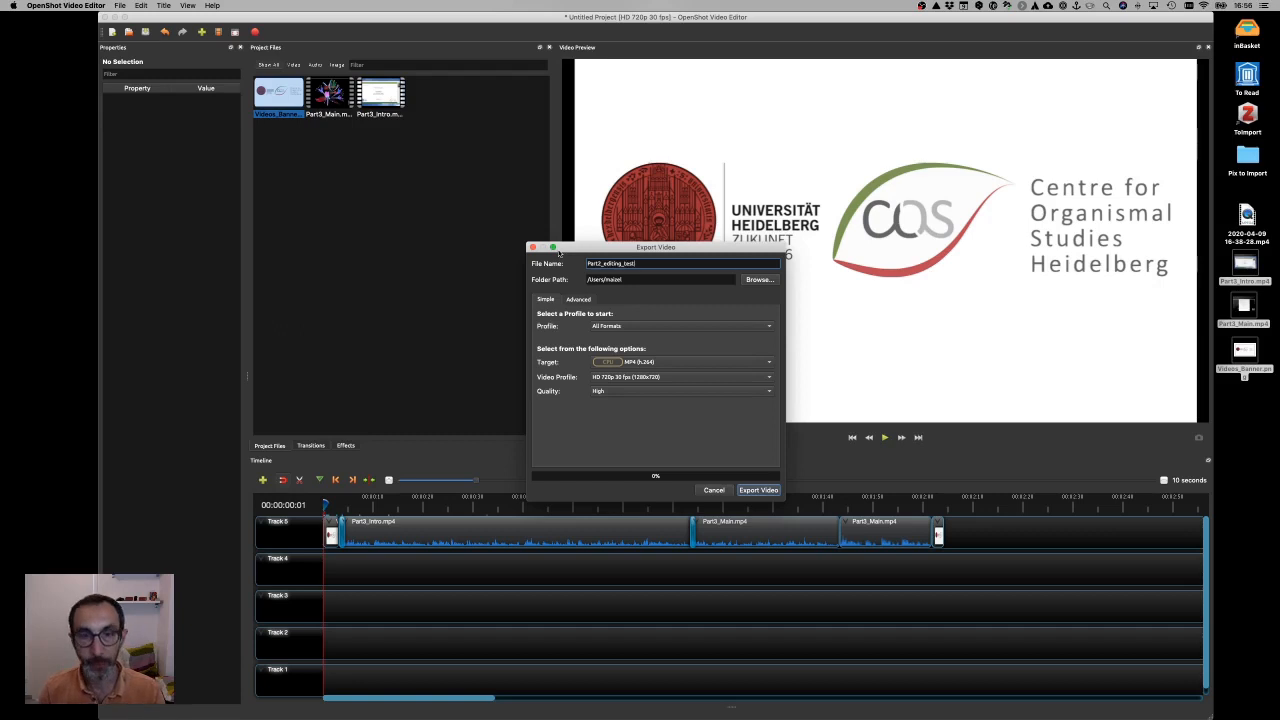
pyautogui.click(760, 279)
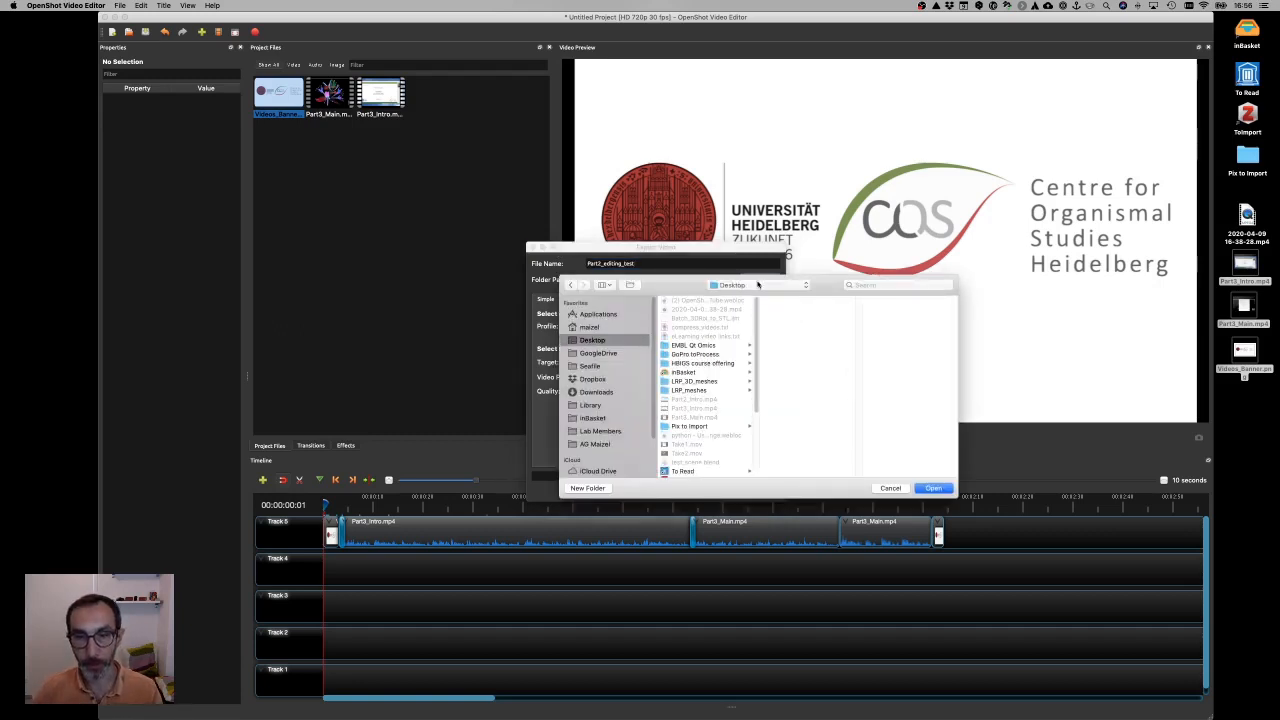
pyautogui.click(945, 489)
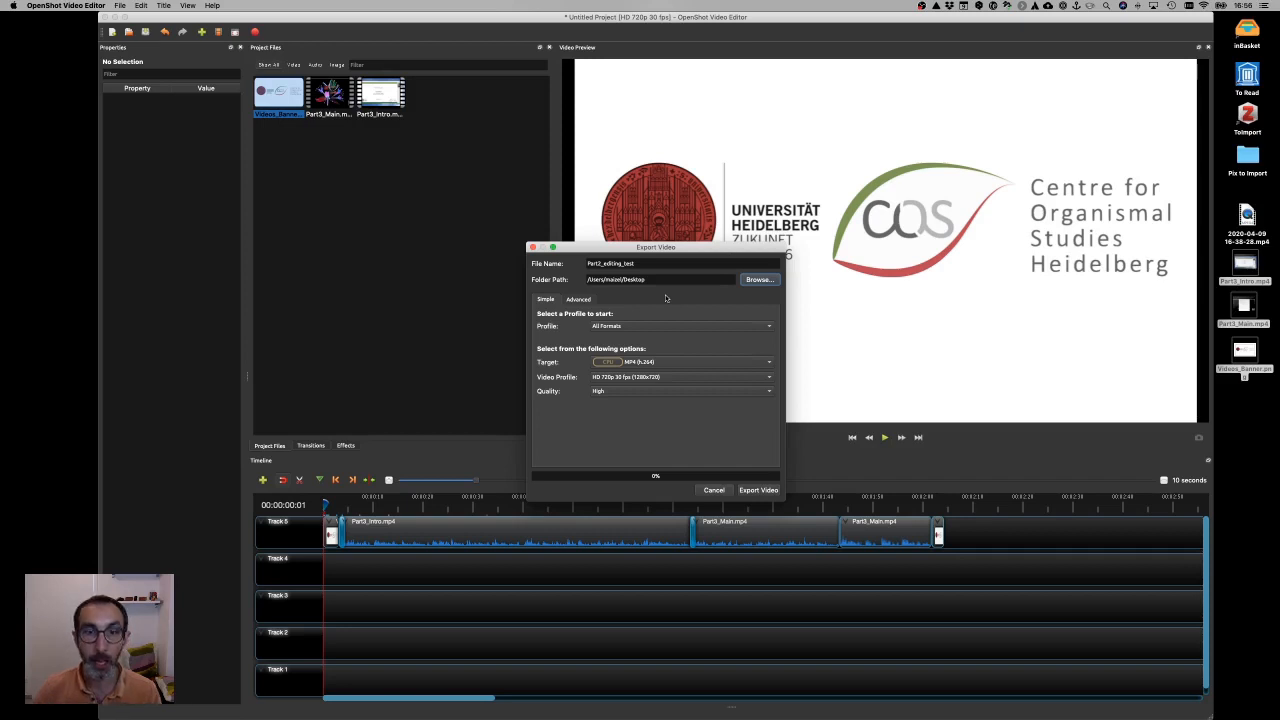
# Export the video as MP4 (h.264) with the All Formats profile, HD 720p 30 fps (1280x720) and High quality
pyautogui.click(654, 327)
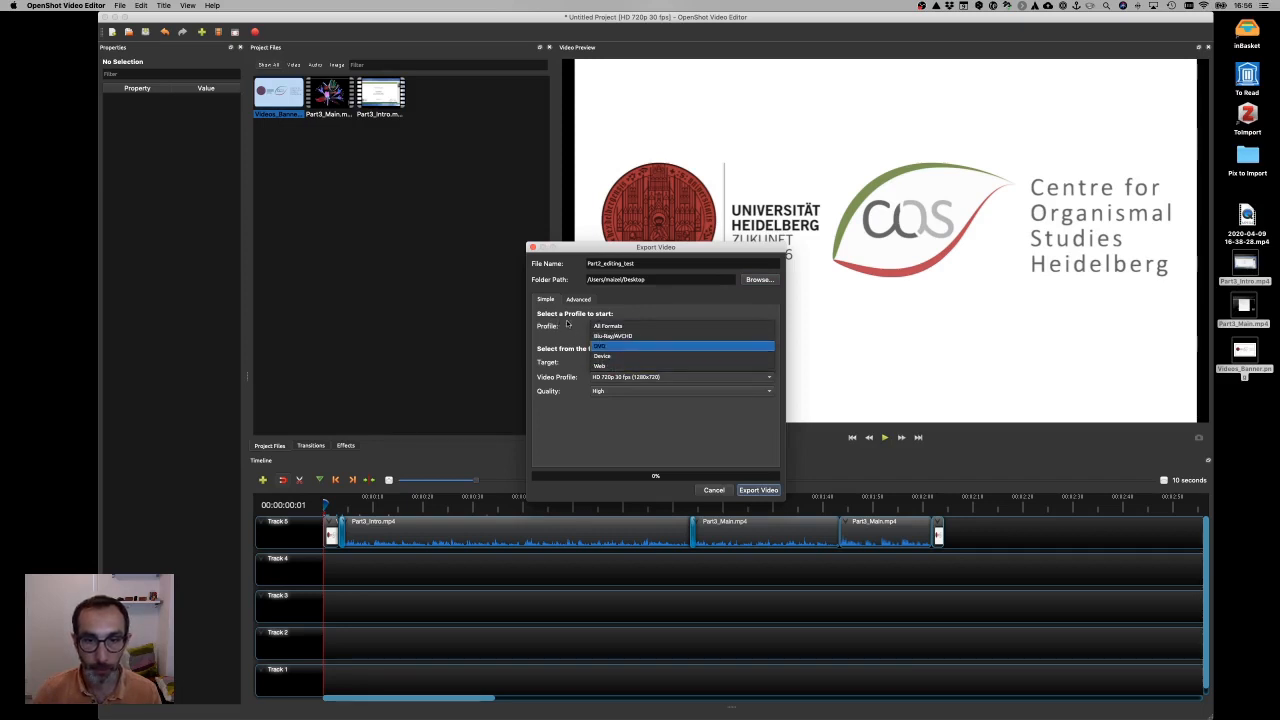
pyautogui.click(618, 327)
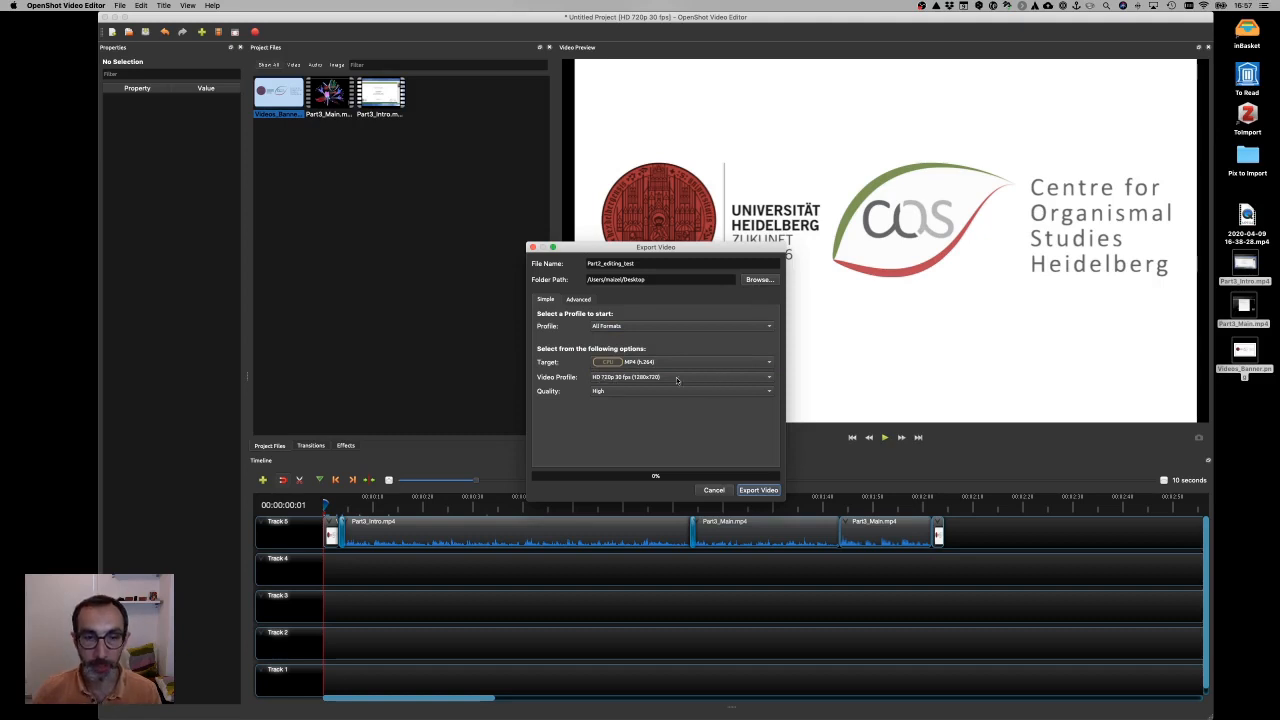
pyautogui.click(733, 378)
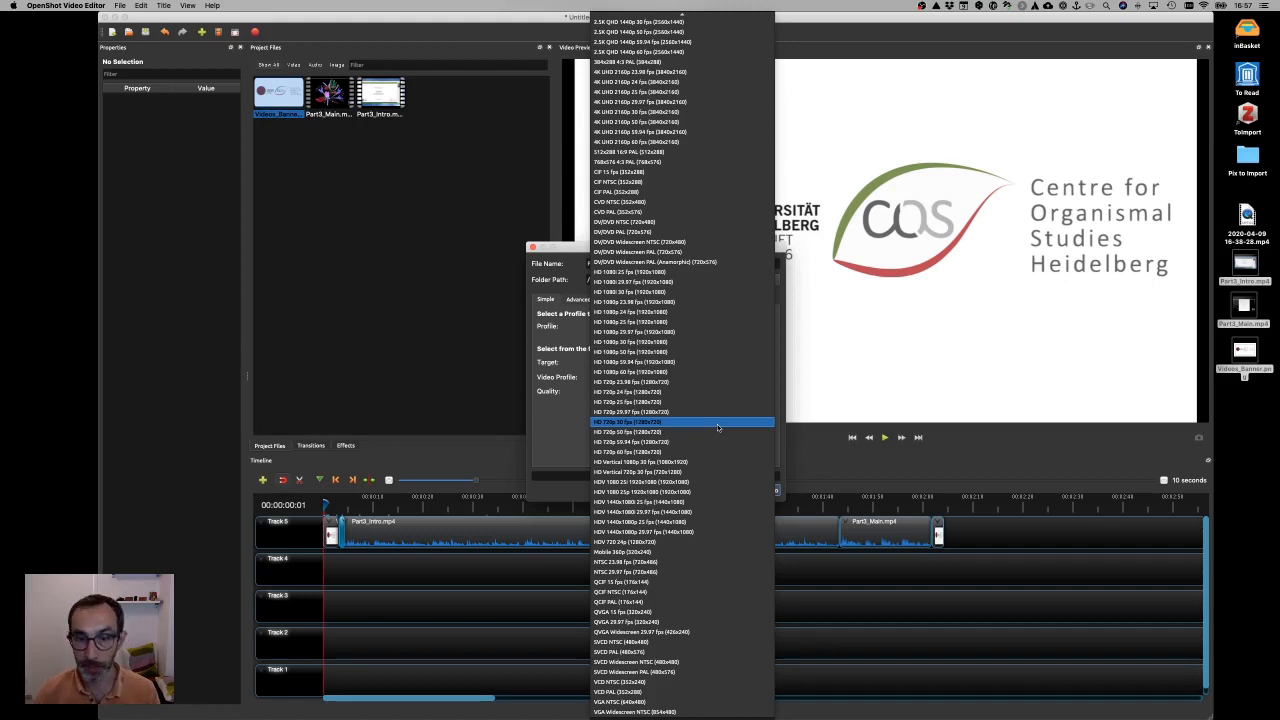
pyautogui.click(717, 424)
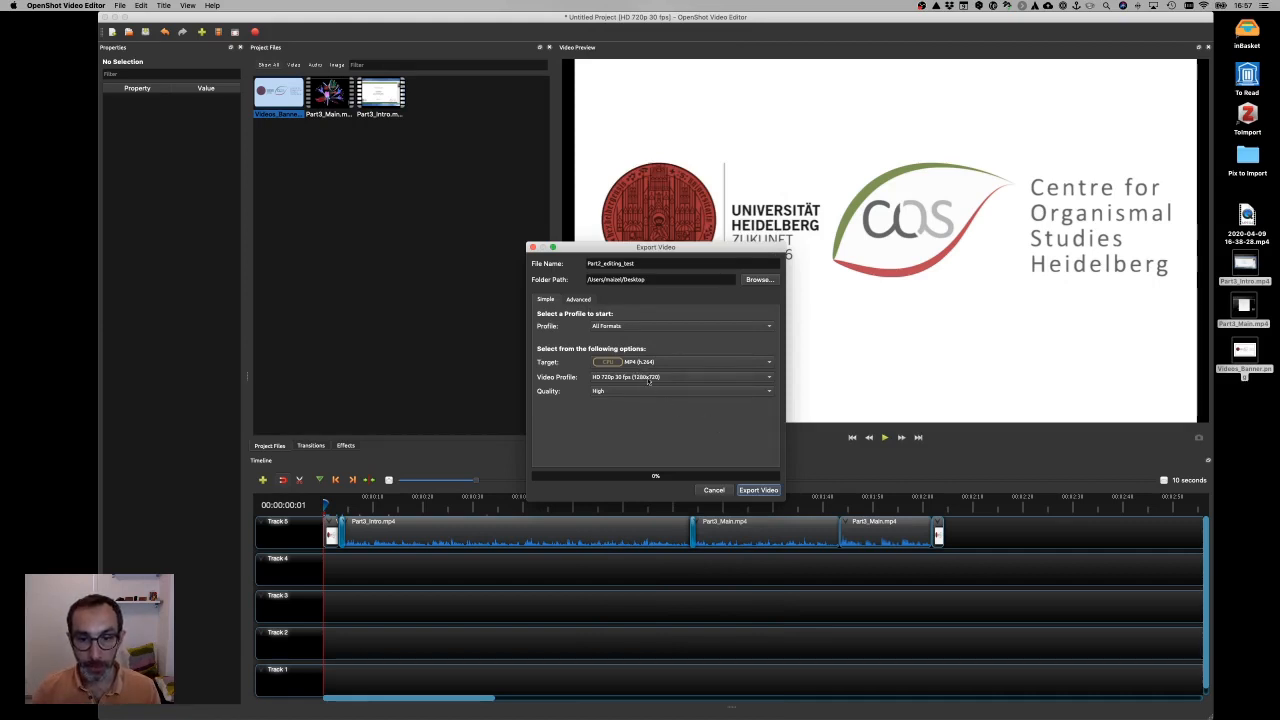
pyautogui.click(620, 391)
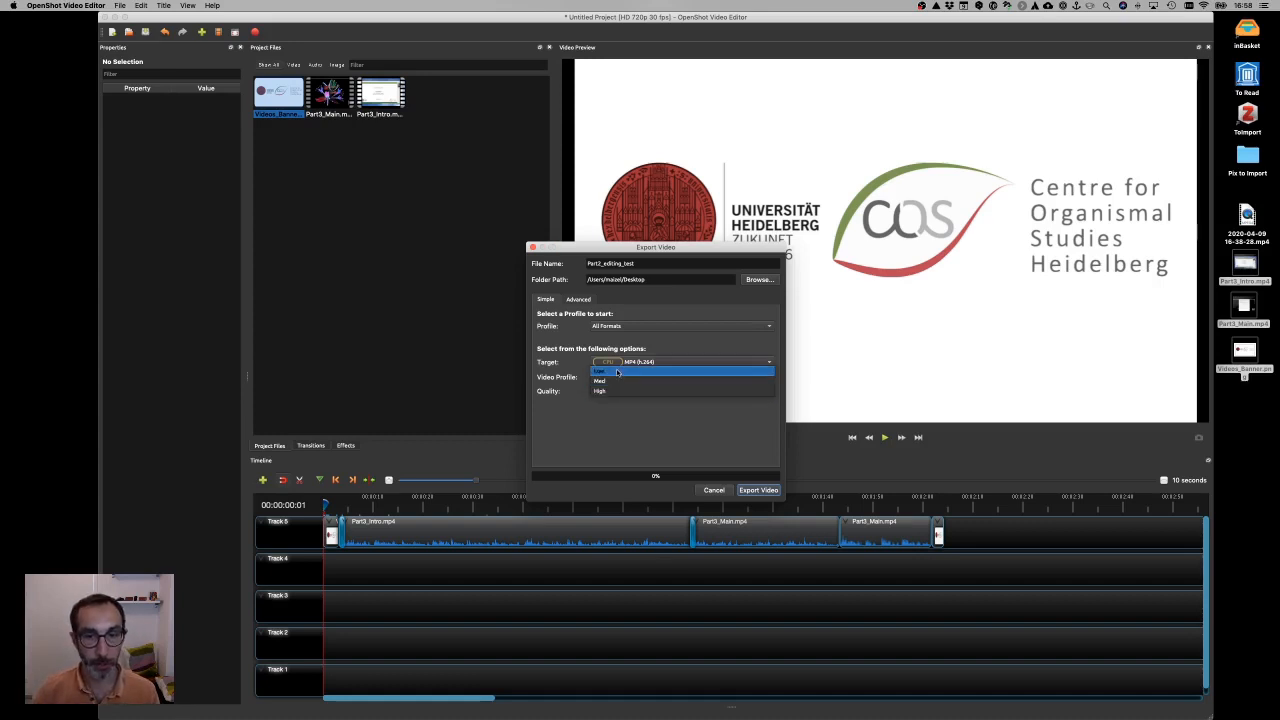
pyautogui.click(618, 391)
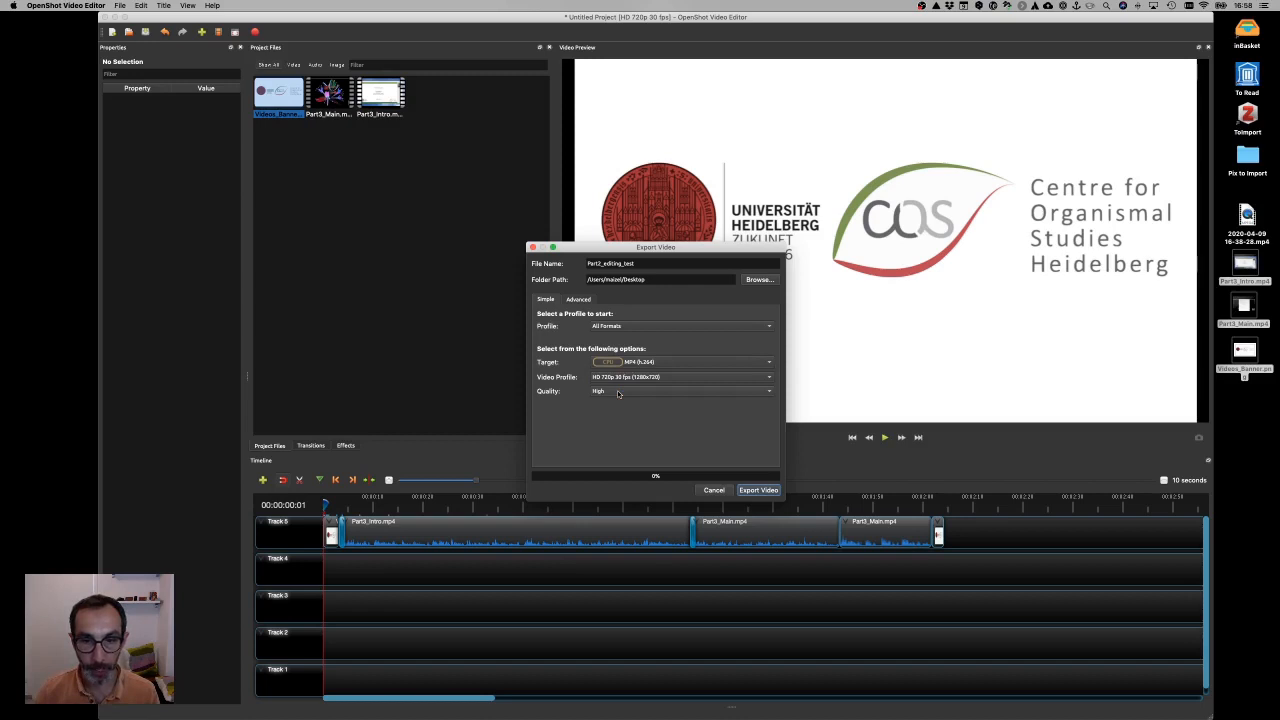
pyautogui.click(762, 490)
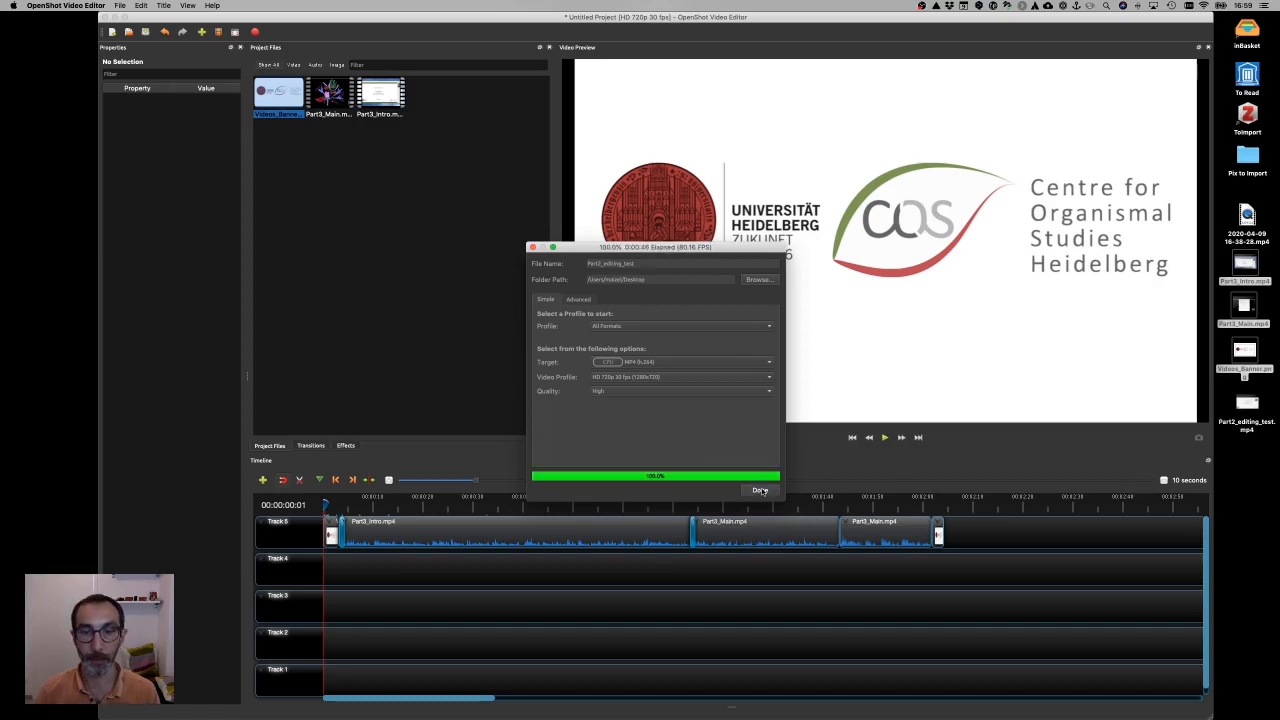
pyautogui.click(761, 491)
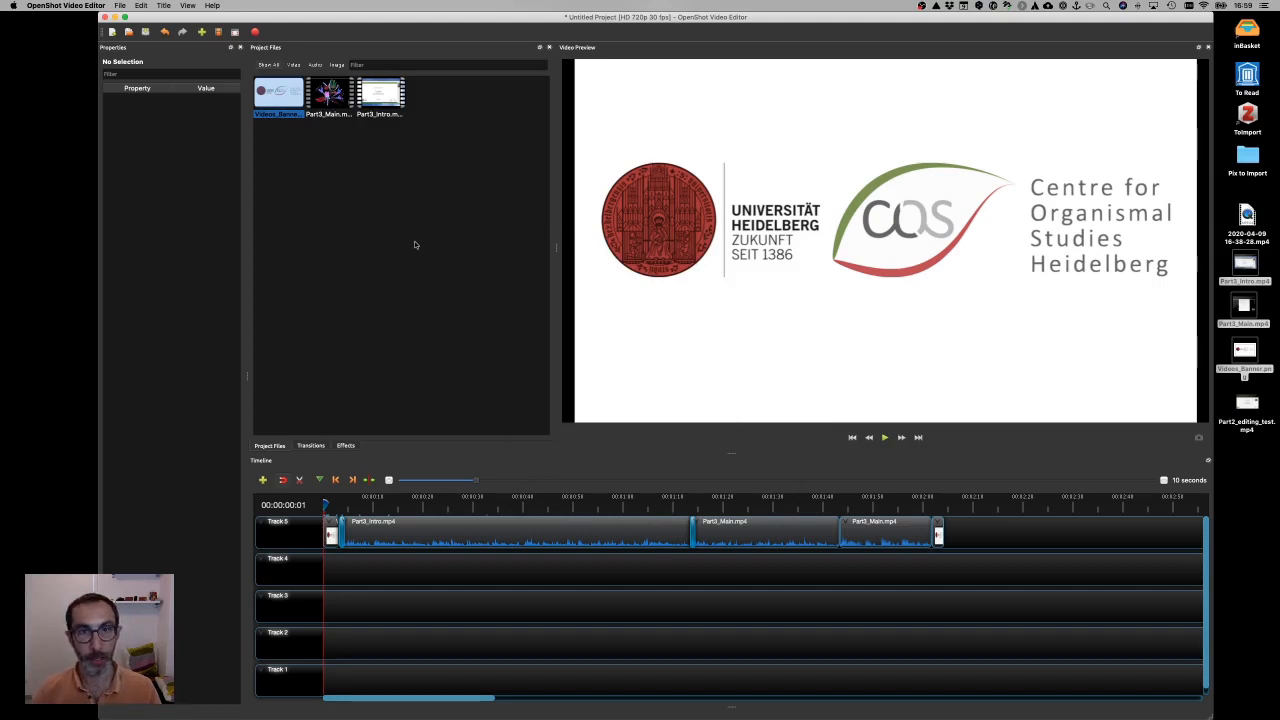
# Save the project as Part2_editing_test.osp on the Desktop and quit OpenShot
pyautogui.press('super+s')
pyautogui.write('Part2_editing_test.osp')
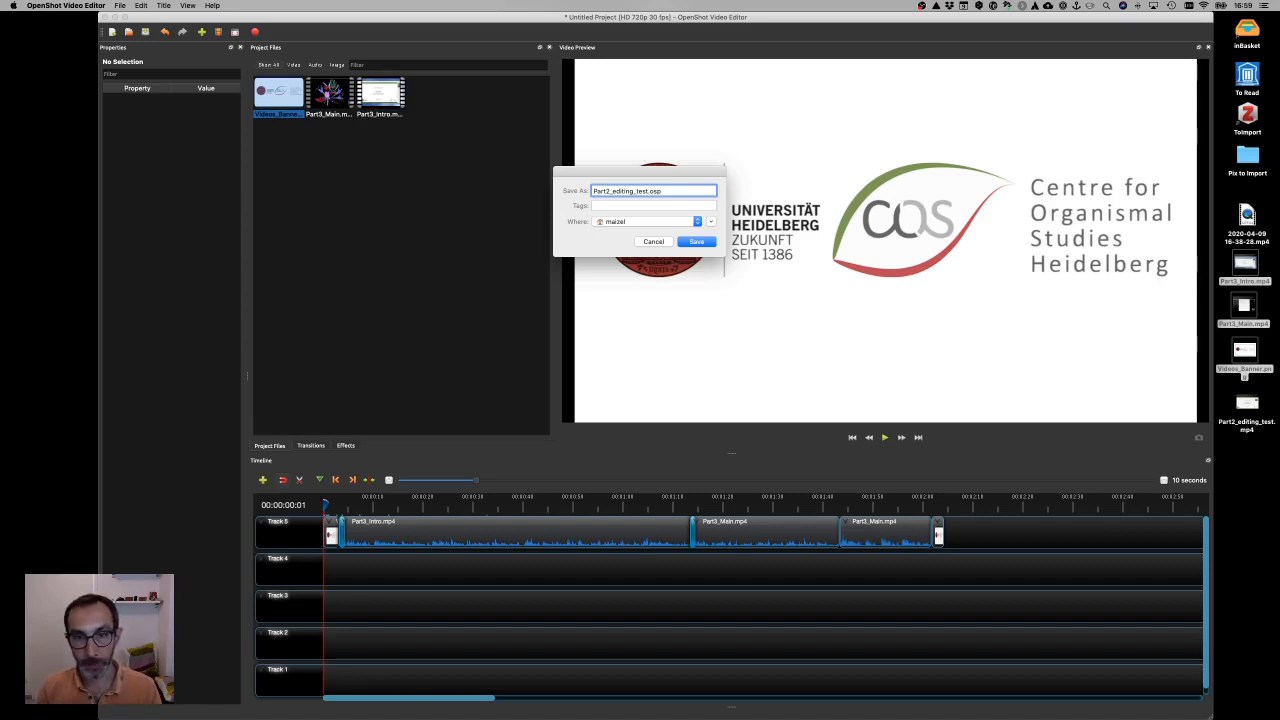
pyautogui.press('Return')
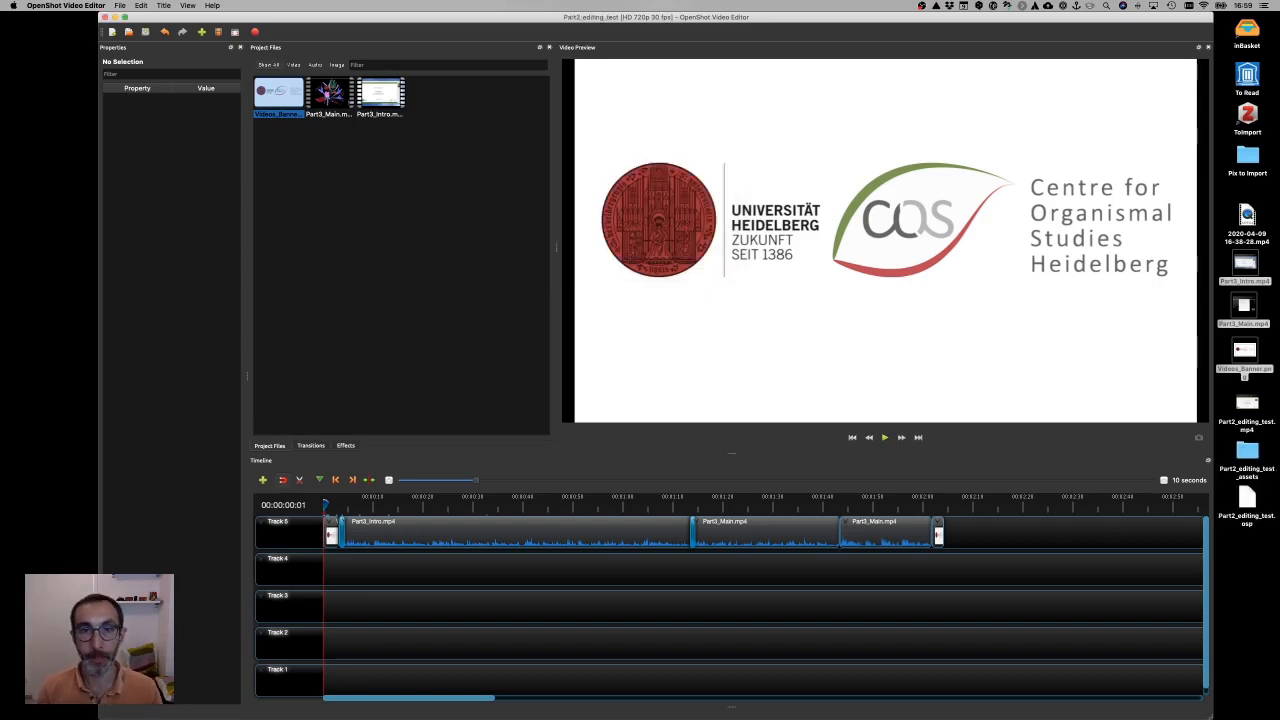
pyautogui.press('super+q')
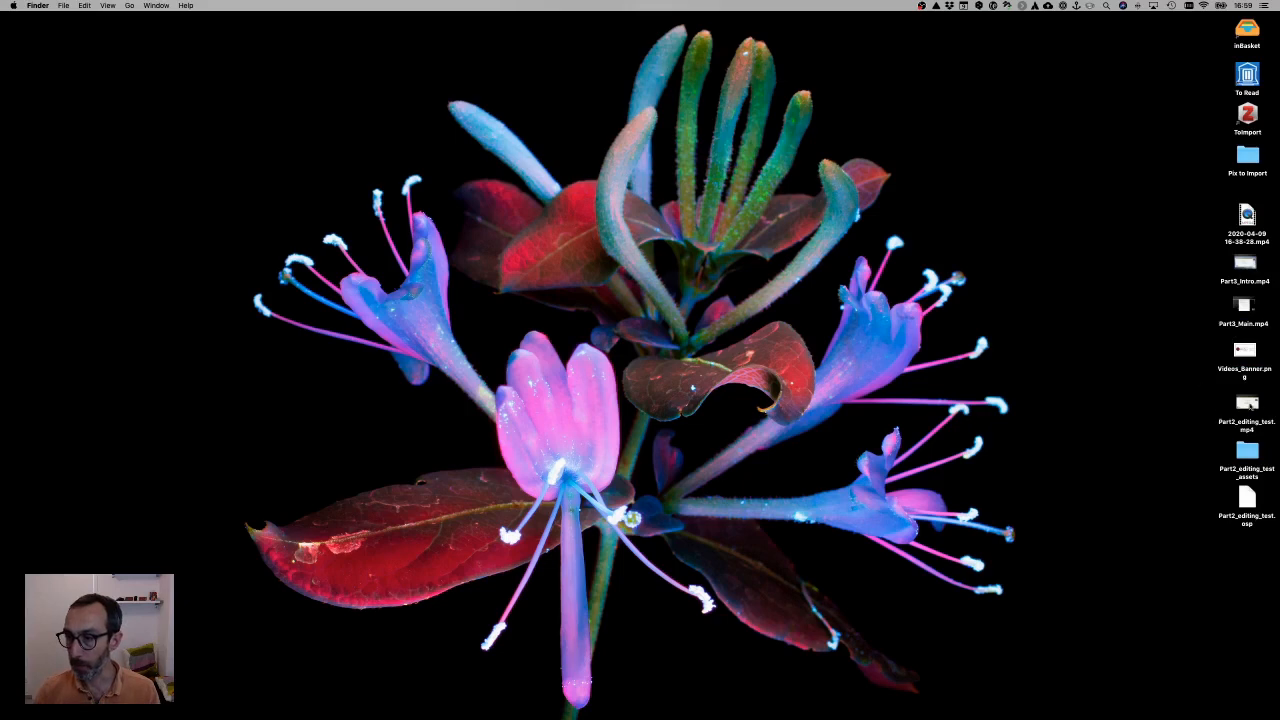
# Open the exported Part2_editing_test.mp4 from the desktop in QuickTime Player and play it
pyautogui.moveTo(1253, 405); pyautogui.dragTo(658, 203)
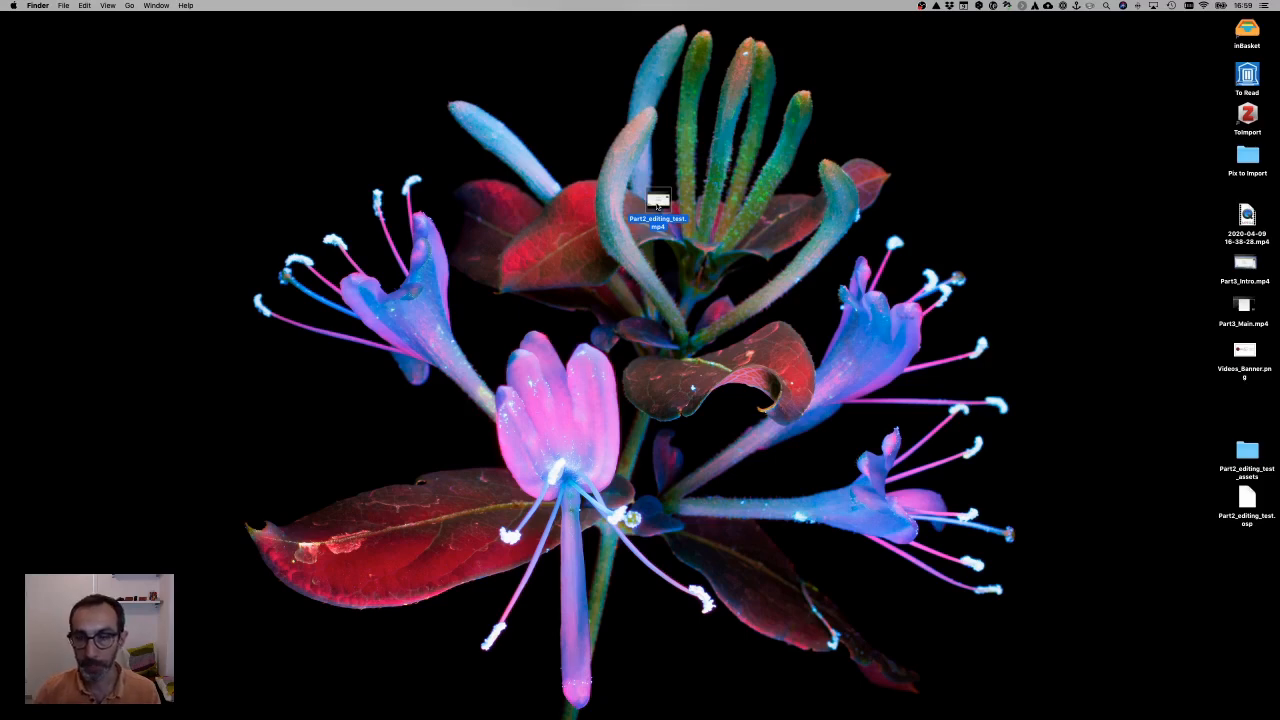
pyautogui.doubleClick(658, 205)
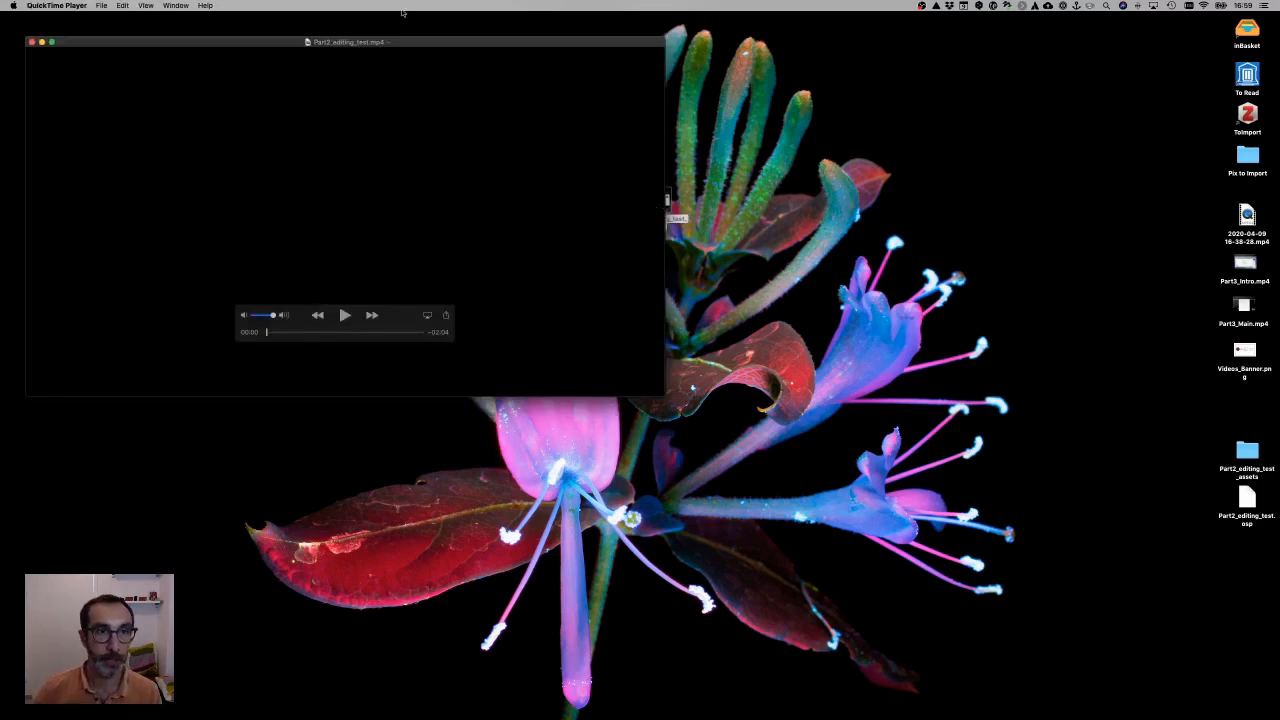
pyautogui.moveTo(407, 43); pyautogui.dragTo(637, 76)
pyautogui.click(575, 350)
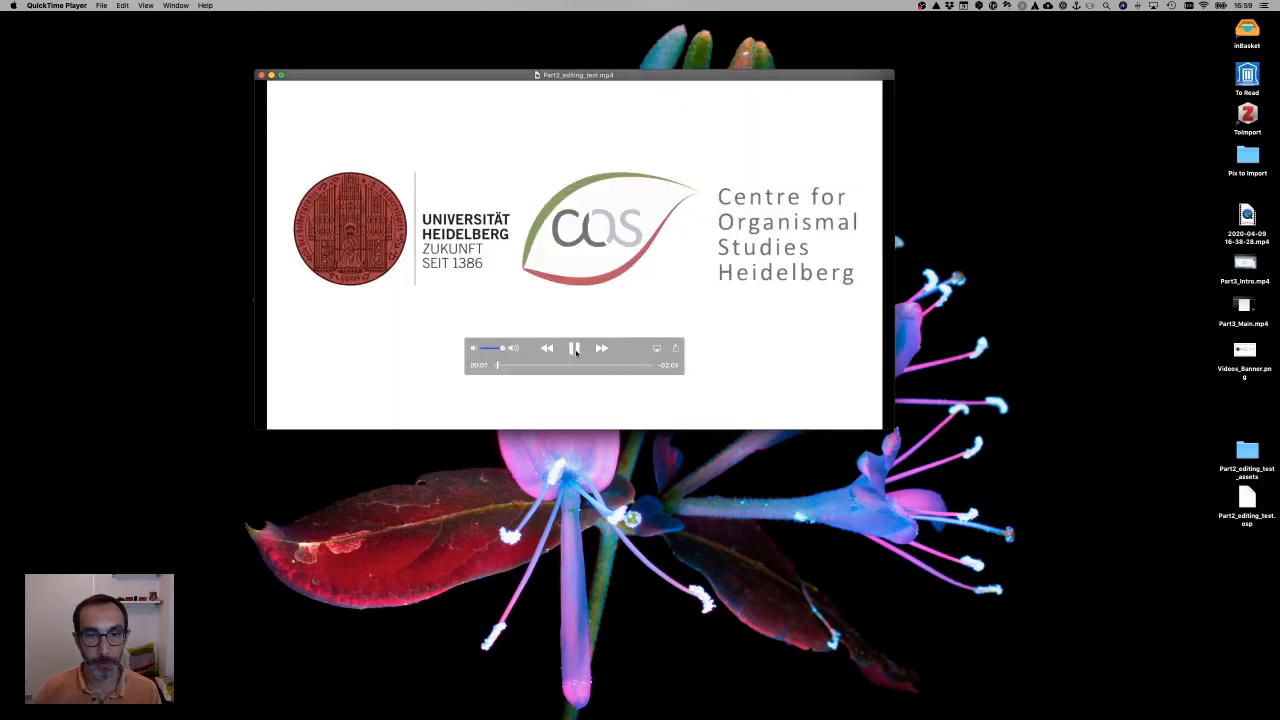